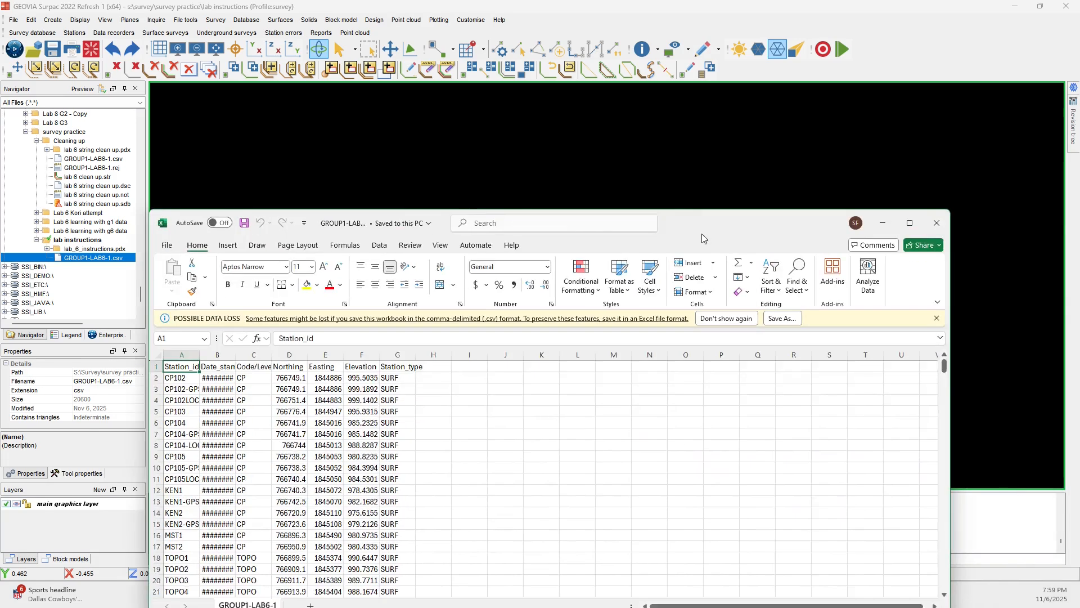
- Switch to the GROUP1-LAB6-1 spreadsheet in Excel and examine the date values in the Date_stamp column
drag(701, 234, 621, 2)
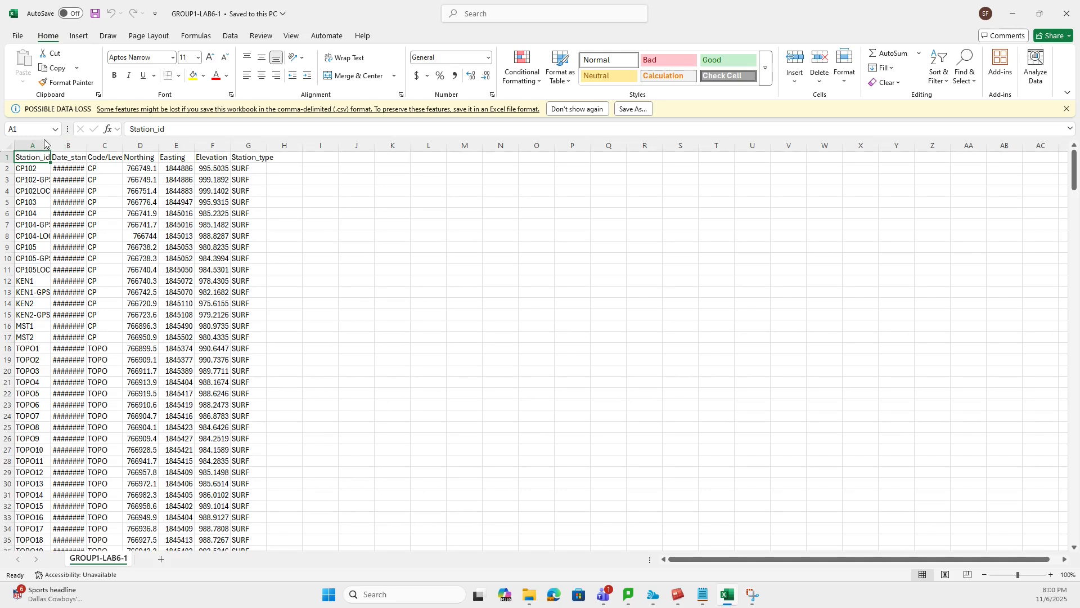
right_click(67, 146)
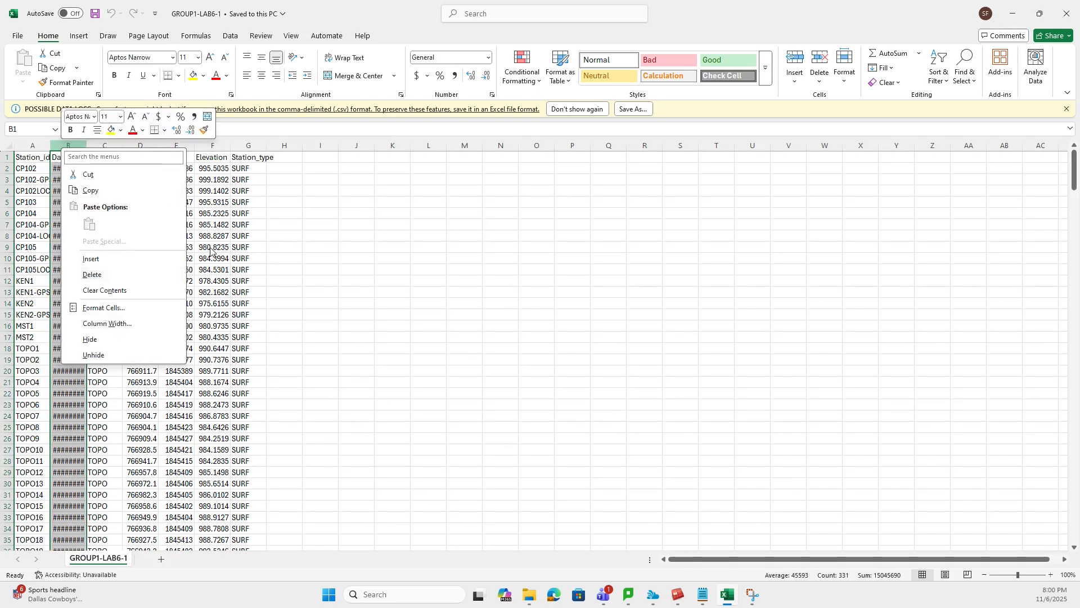
click(552, 269)
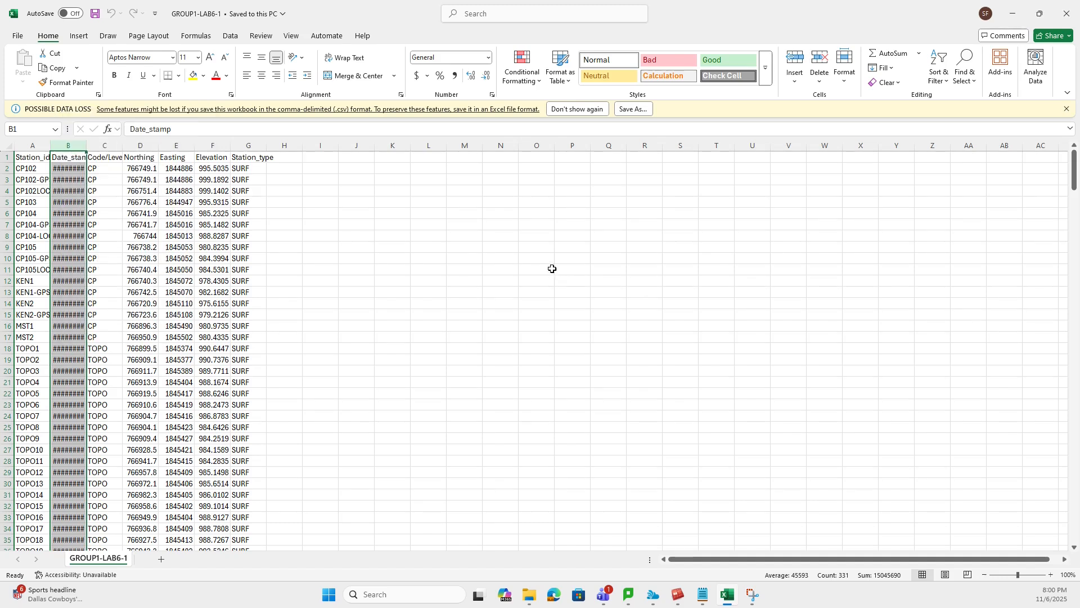
click(652, 259)
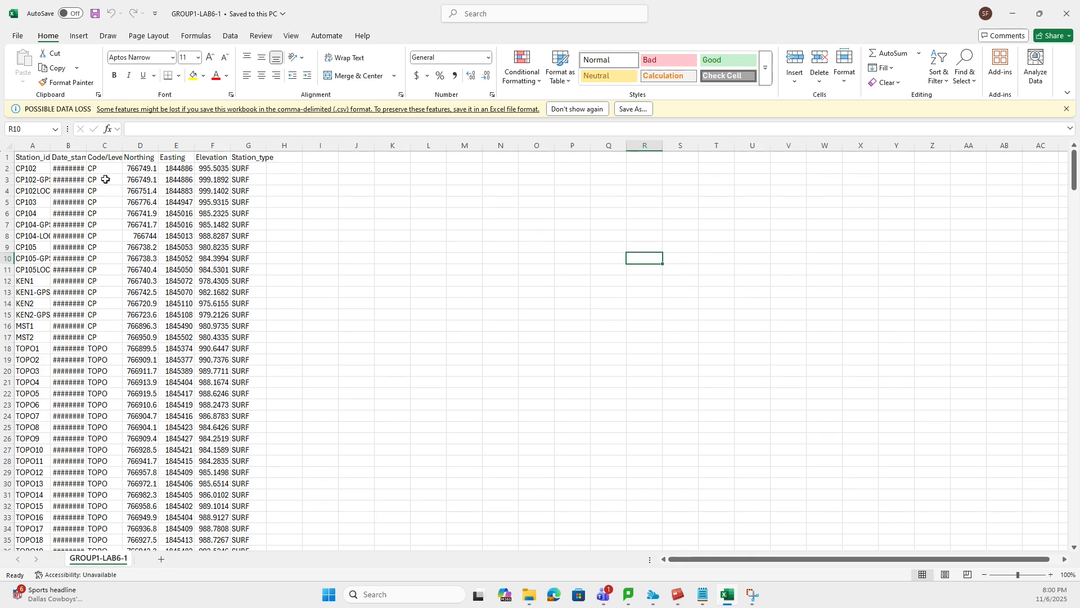
click(63, 168)
click(68, 158)
click(68, 180)
click(75, 170)
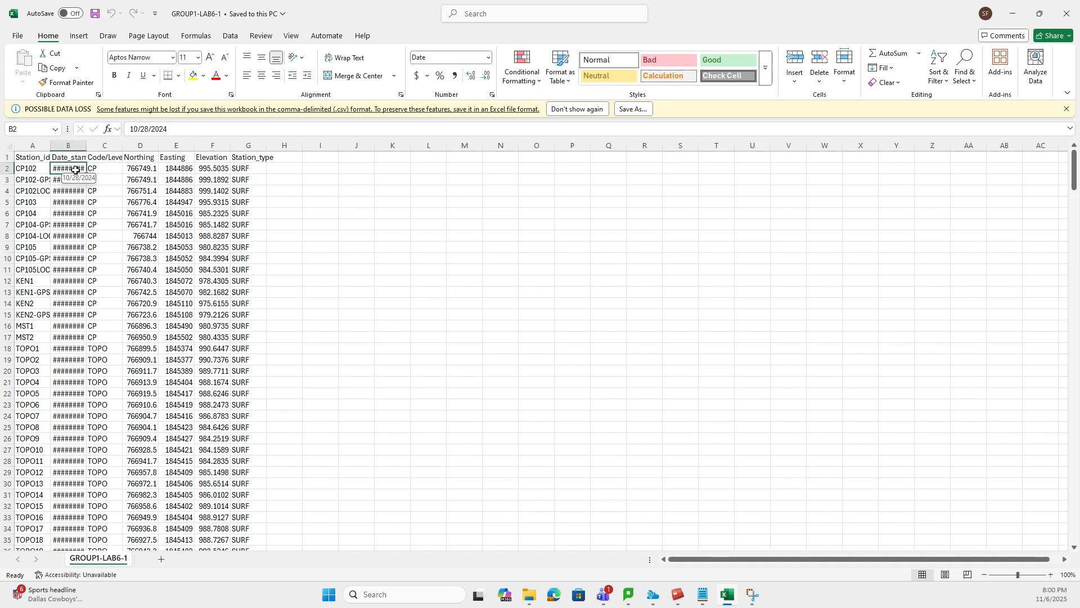
click(494, 237)
click(63, 172)
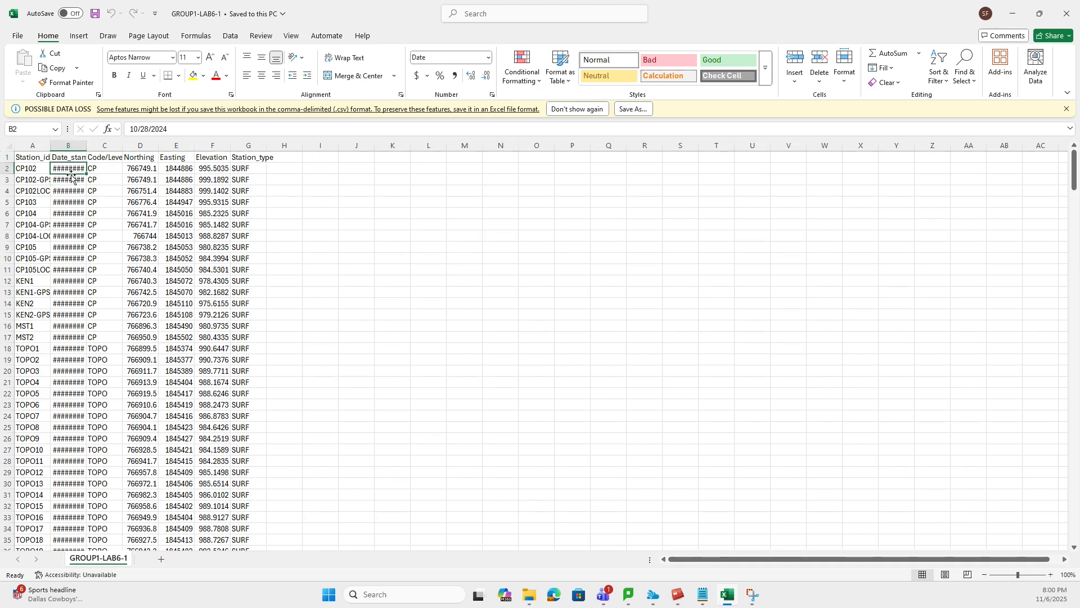
- Format all date cells in the Date_stamp column, B2 to B331, with the 2012-03-14 date type
drag(72, 168, 79, 518)
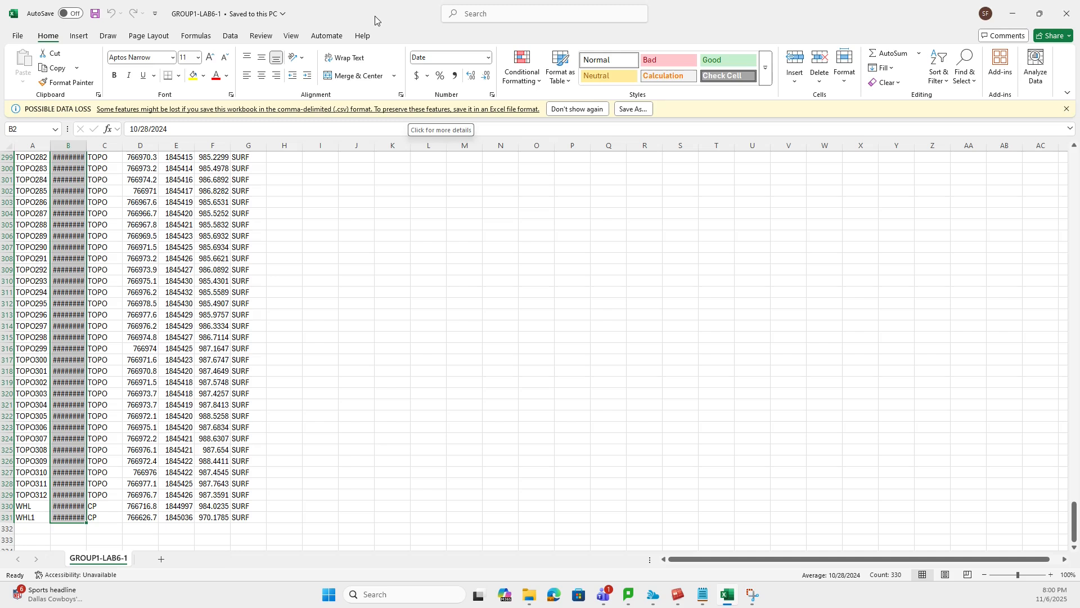
key(ctrl+BackSpace)
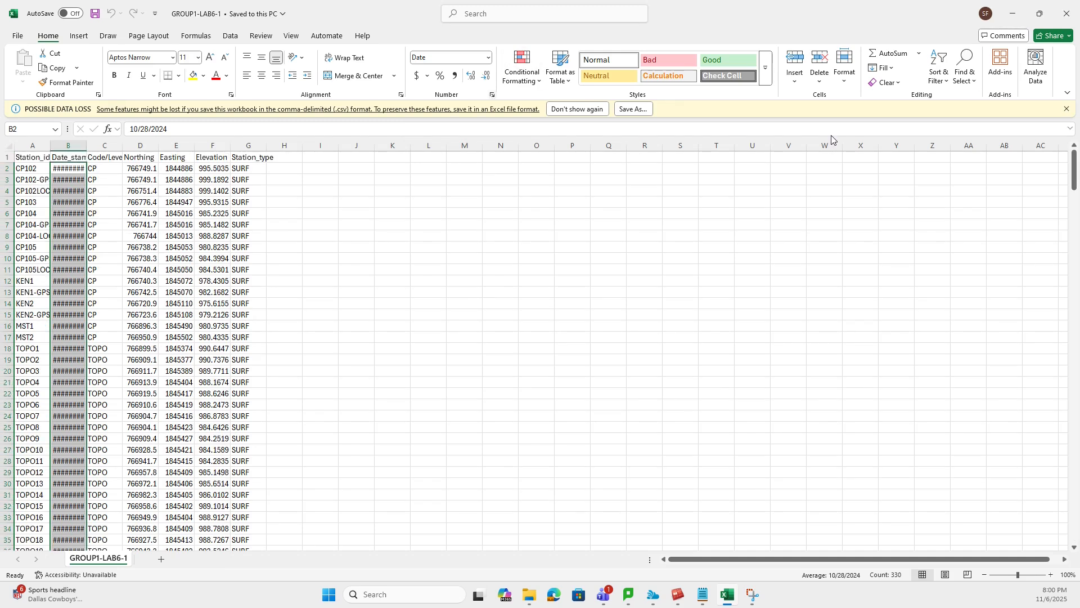
click(493, 95)
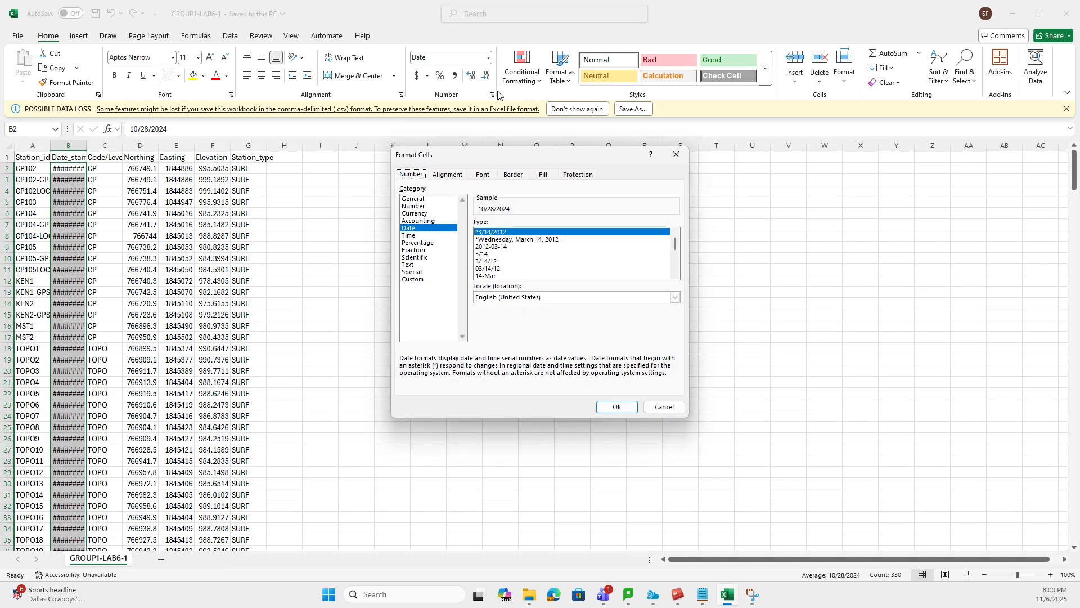
click(502, 248)
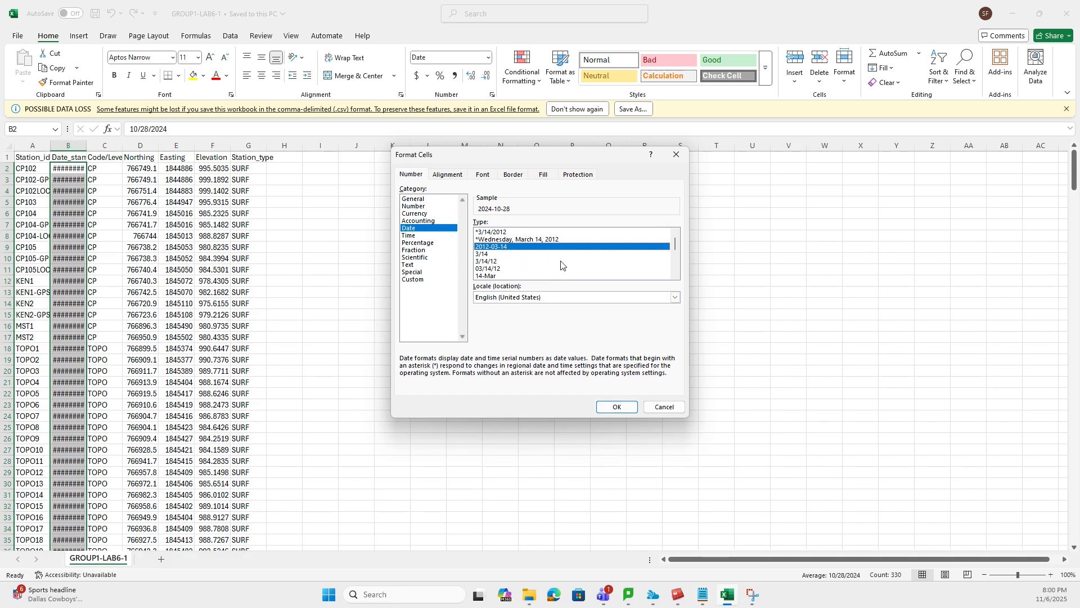
click(620, 409)
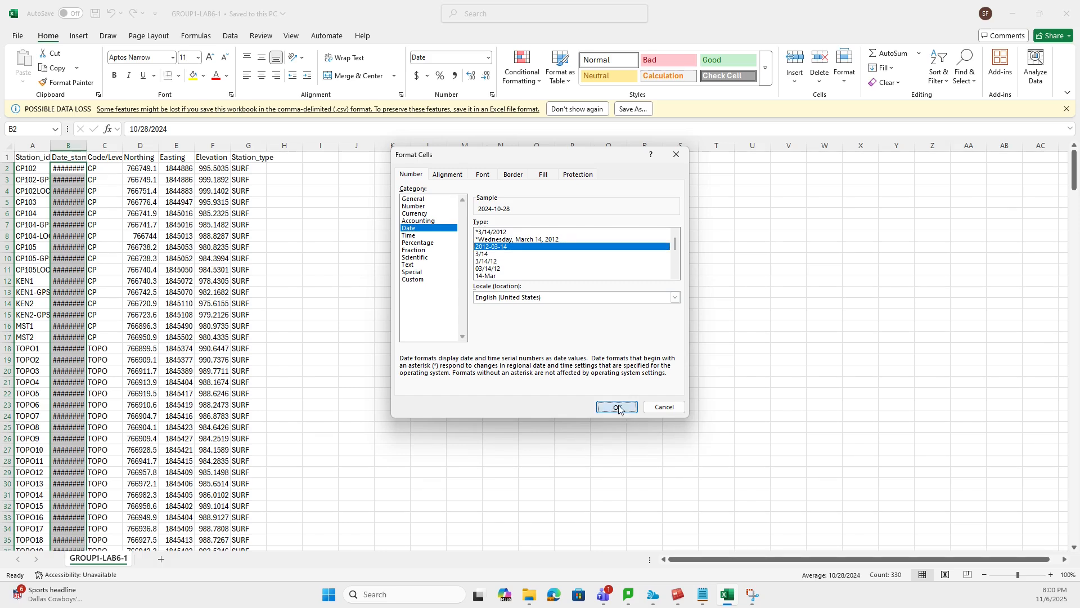
click(431, 291)
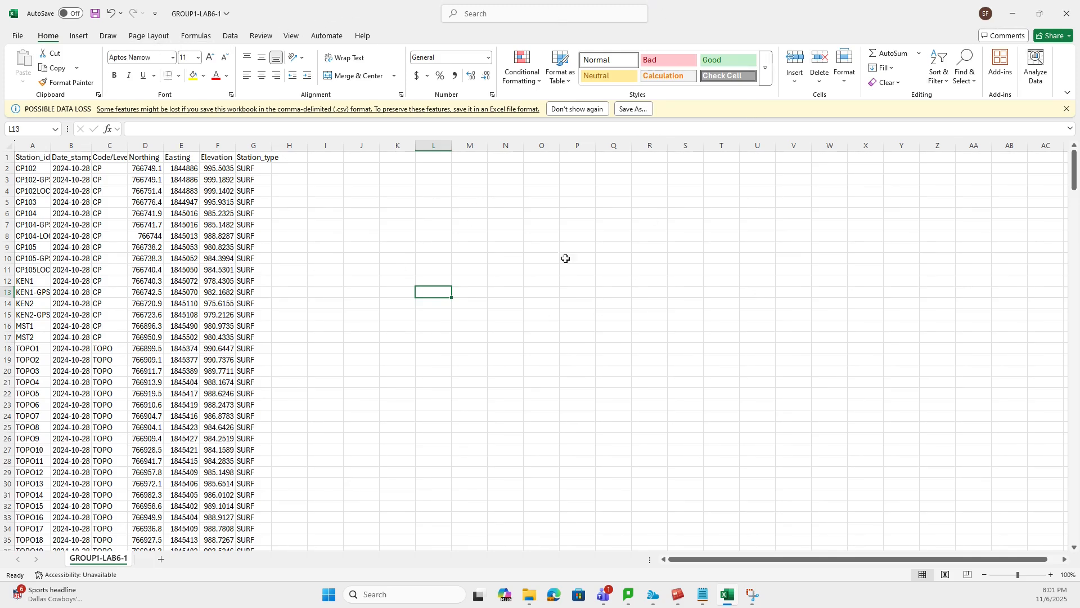
- Save the GROUP1-LAB6-1 CSV and check the lab instructions folder in File Explorer before returning to Surpac
click(94, 14)
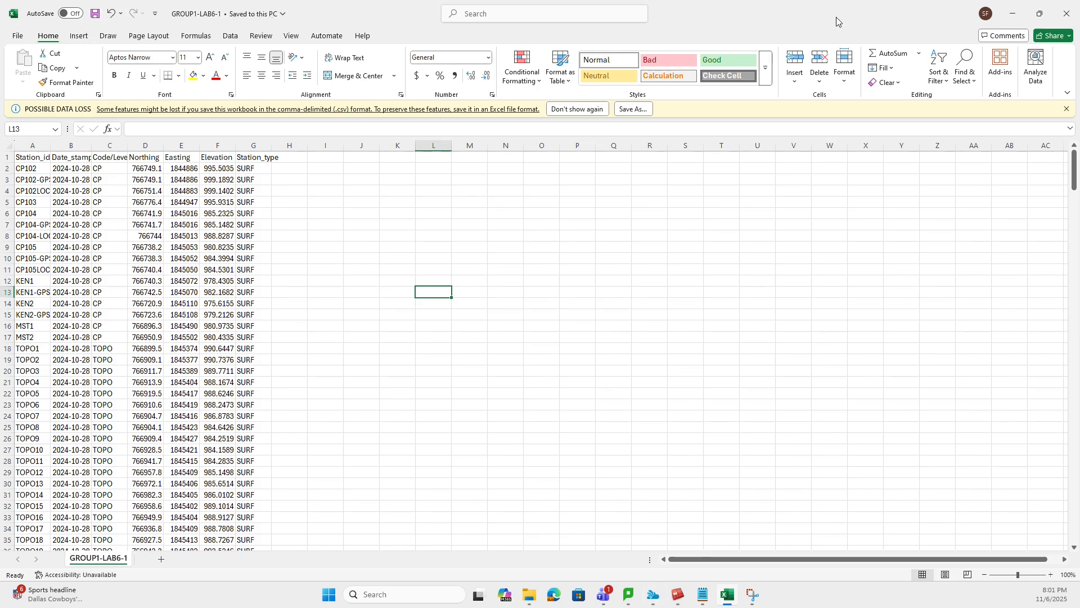
click(1013, 13)
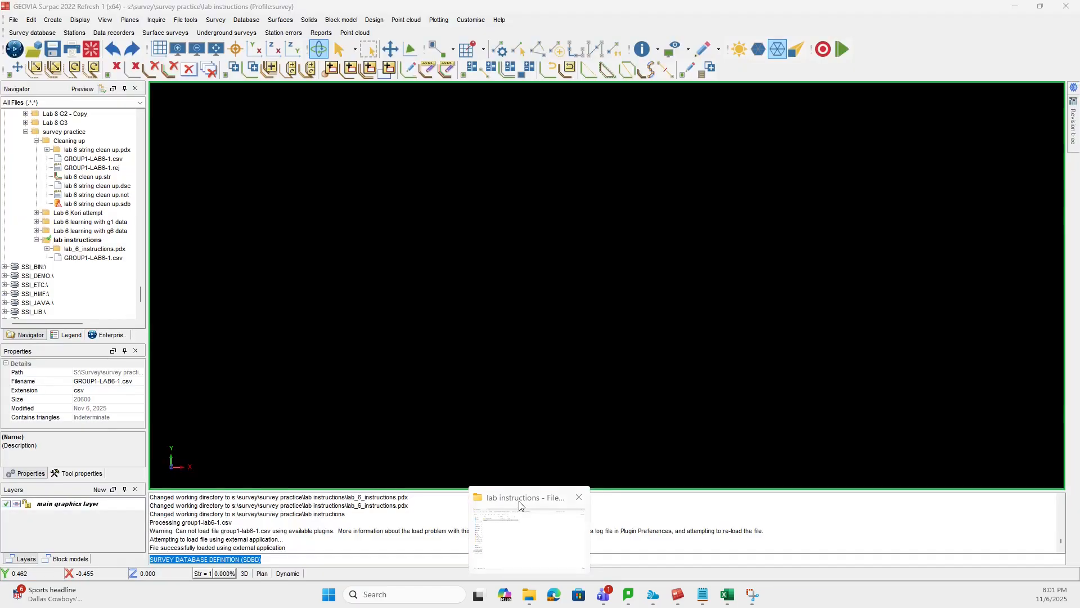
drag(1013, 605, 537, 1)
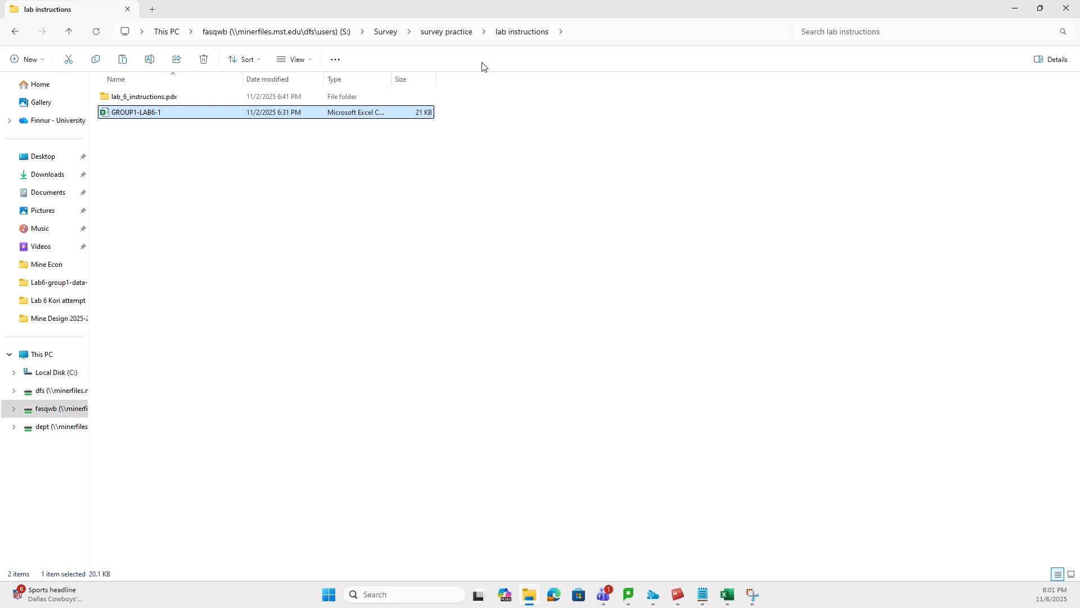
drag(833, 13, 1079, 431)
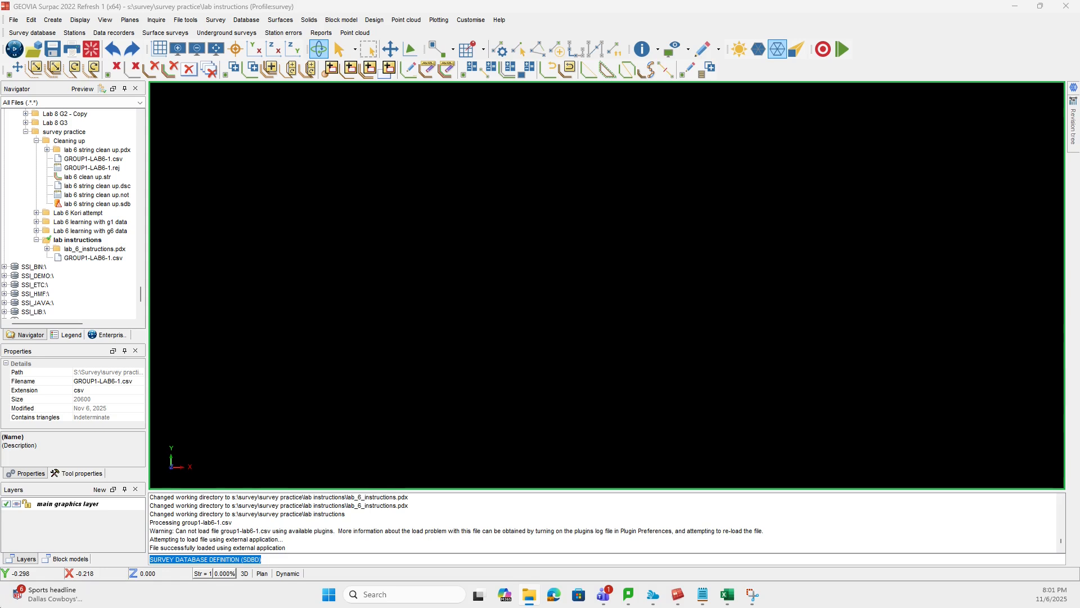
- Set the lab instructions folder under S:\Survey\survey practice as the work directory
scroll(17, 210, up, 8)
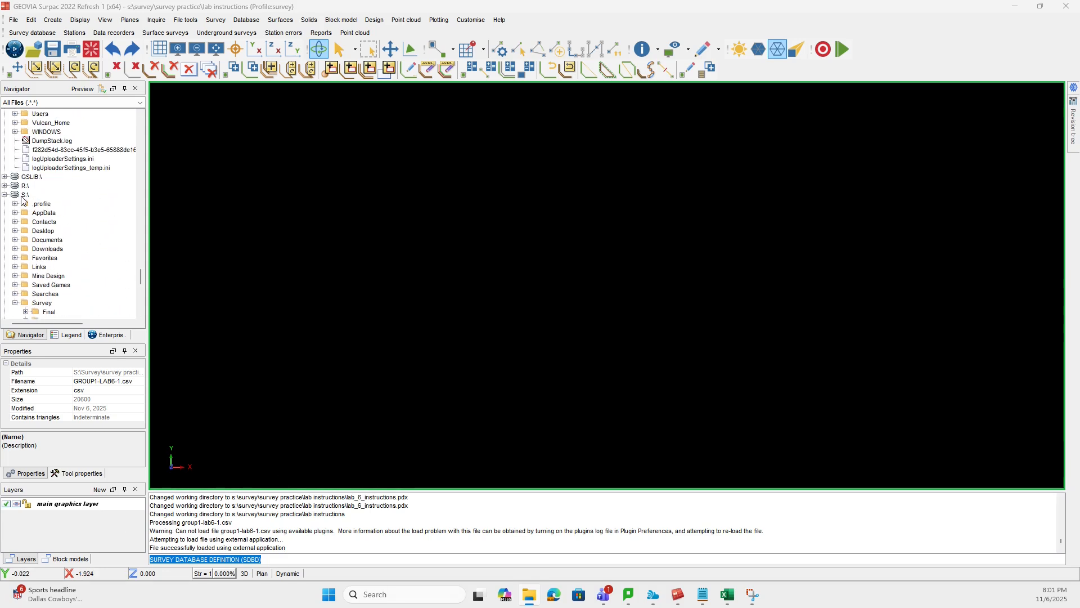
click(23, 195)
click(4, 195)
scroll(27, 239, up, 4)
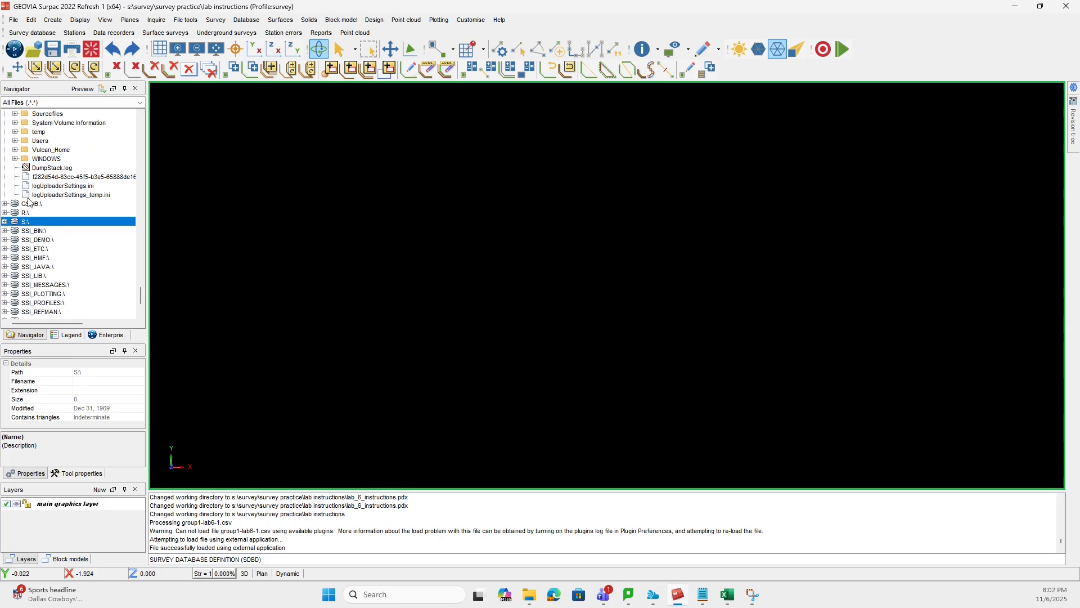
click(5, 223)
click(27, 223)
scroll(107, 255, down, 4)
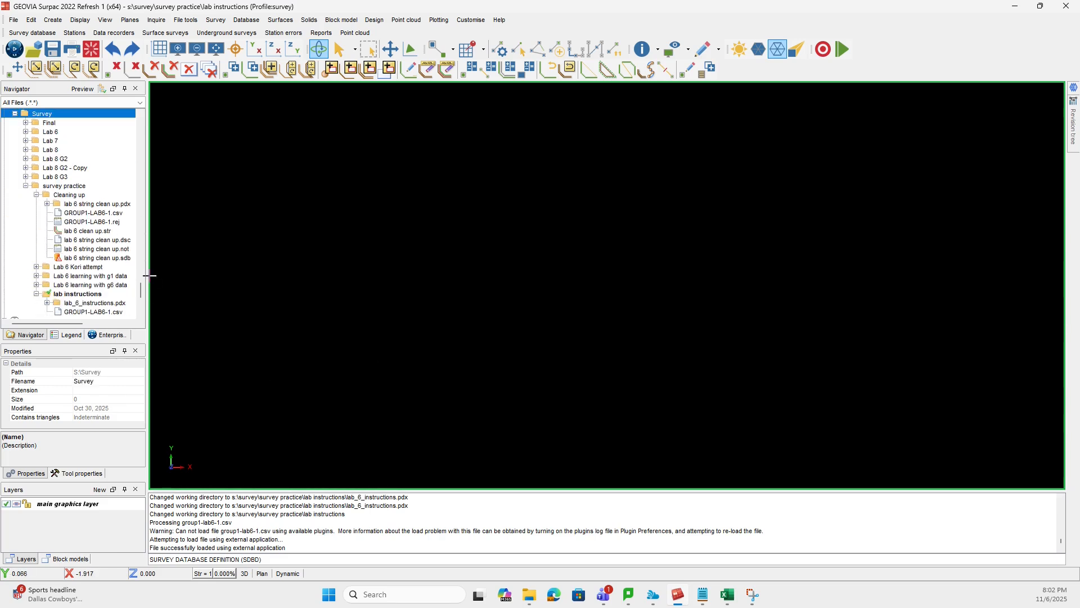
scroll(125, 268, down, 2)
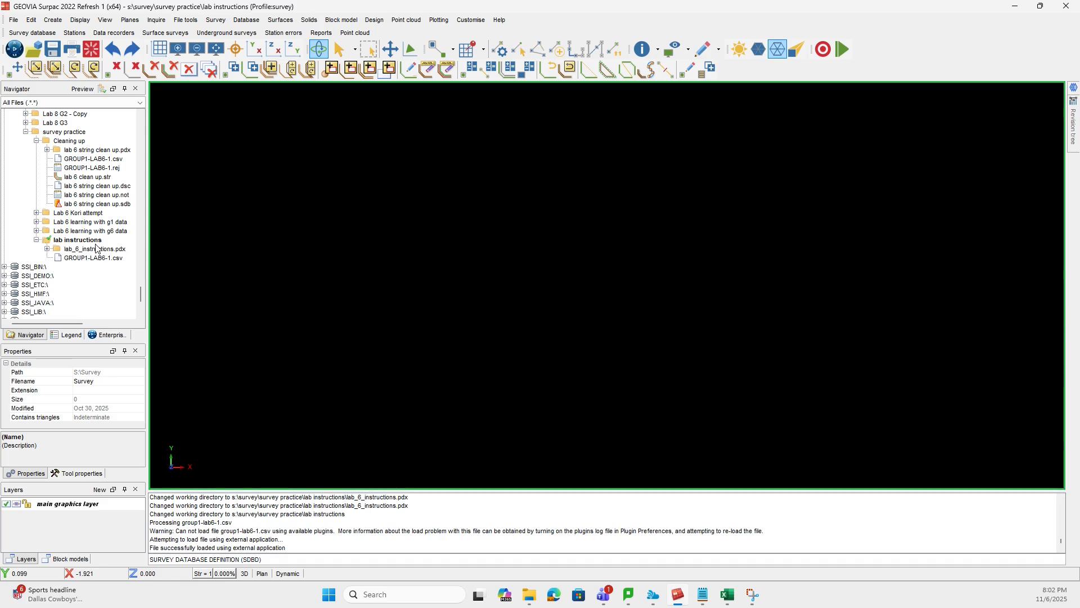
click(57, 241)
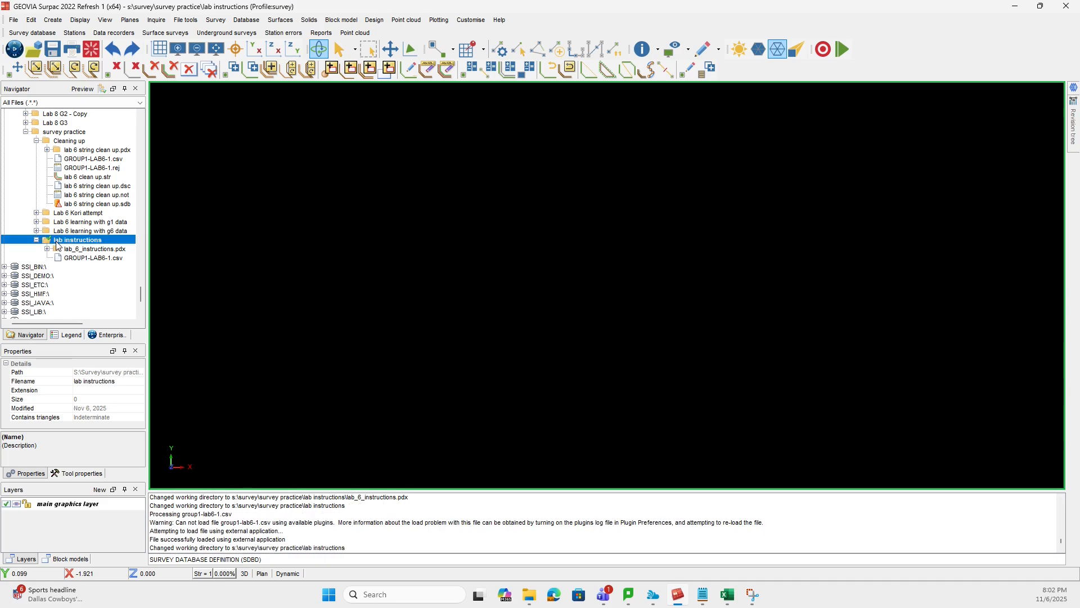
right_click(56, 243)
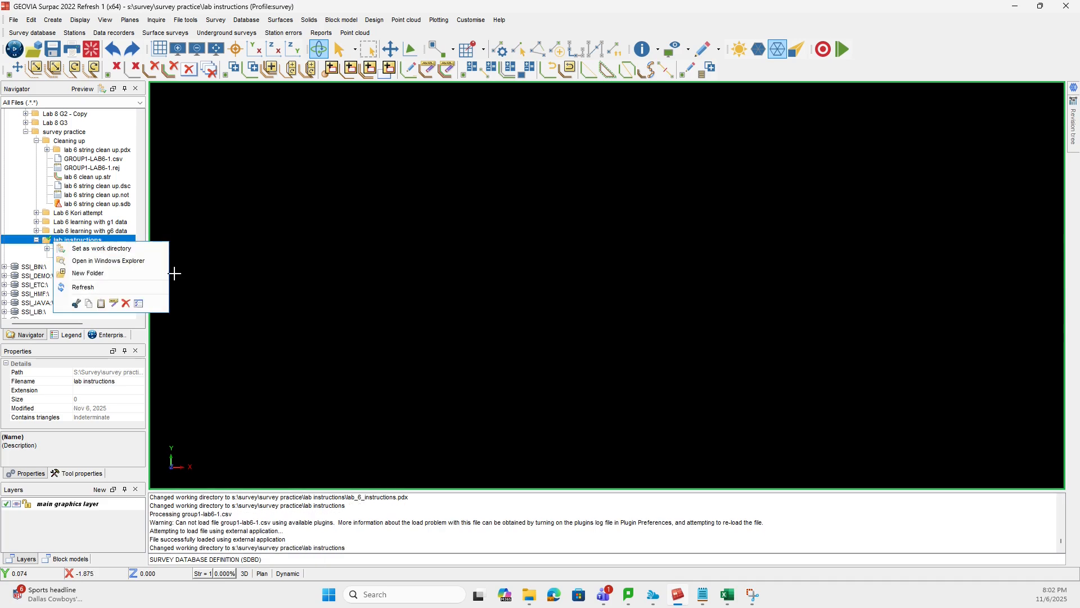
click(114, 249)
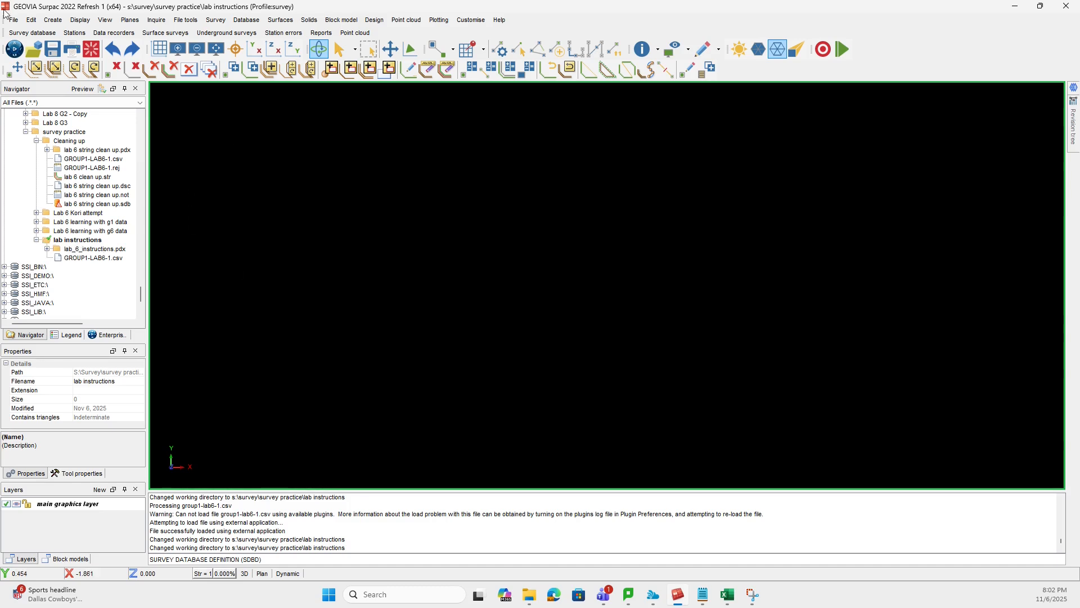
- Create a new survey database named "lab 6 instructions" and confirm its new definition
click(32, 33)
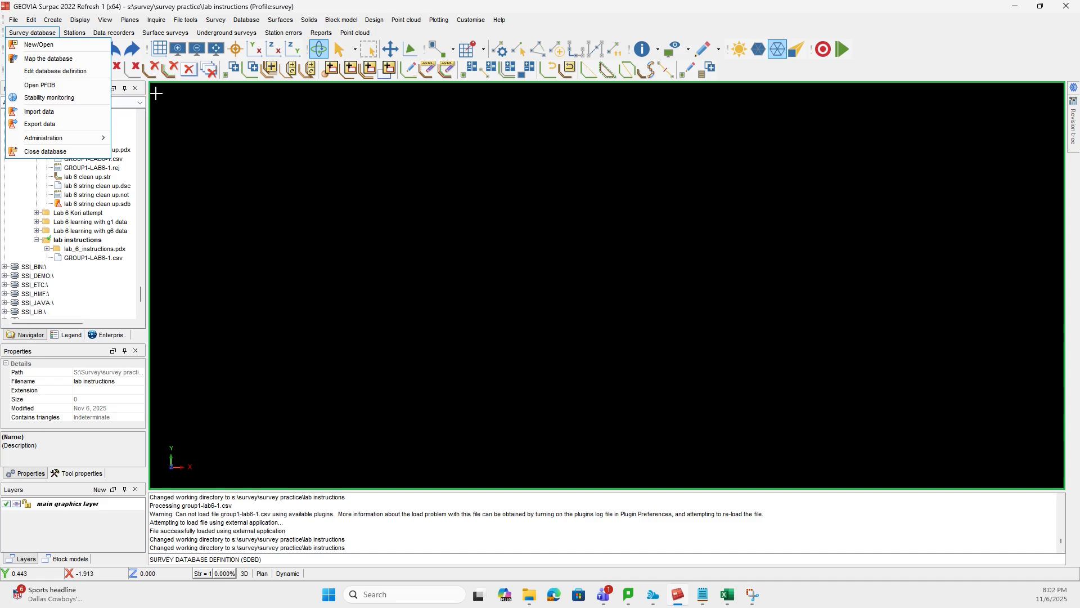
click(37, 45)
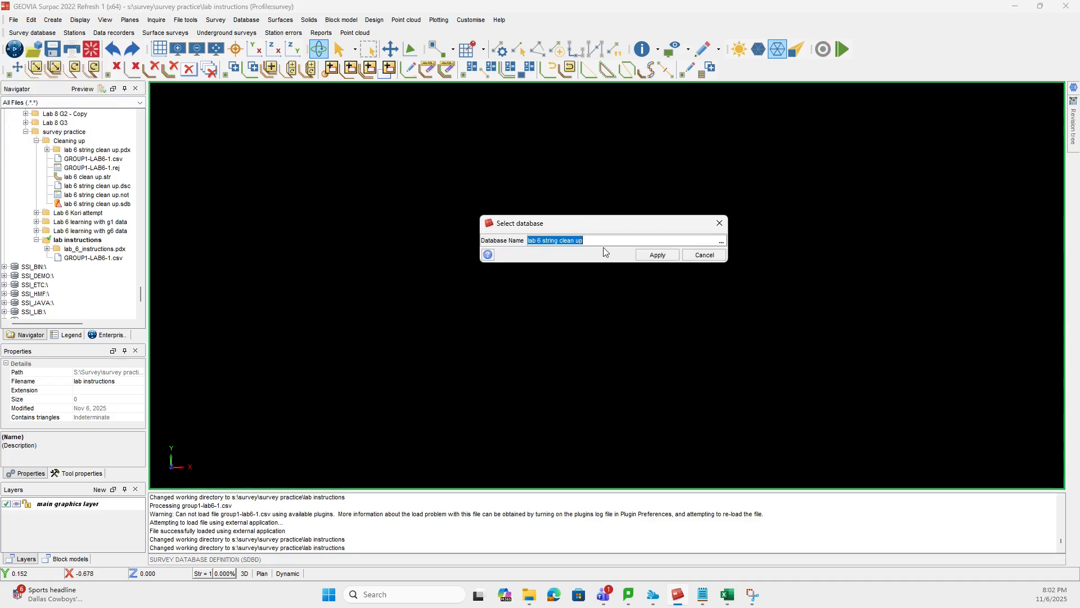
click(604, 243)
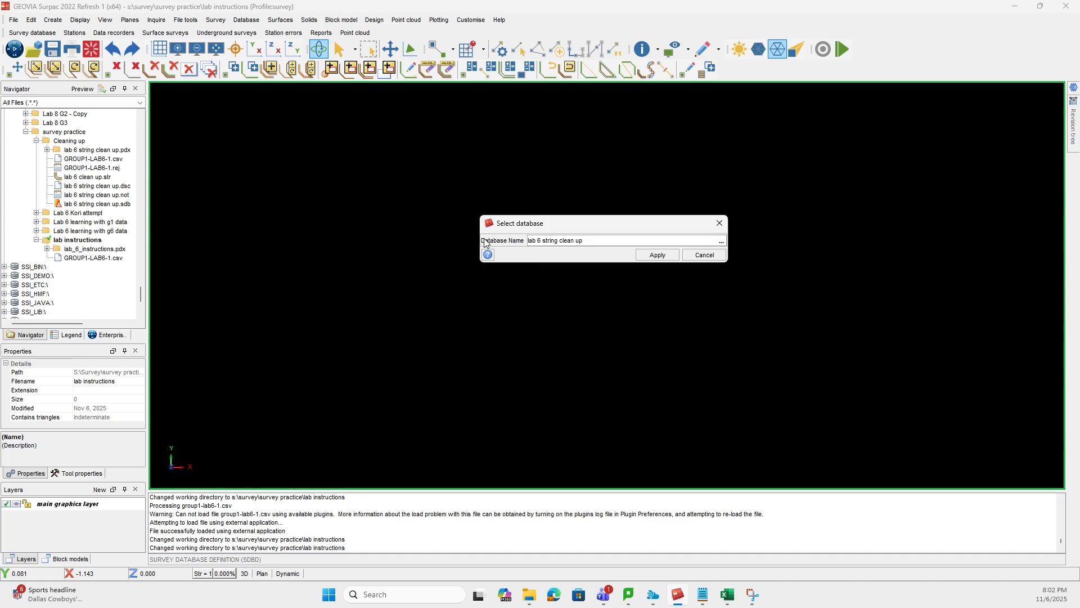
drag(616, 243, 450, 224)
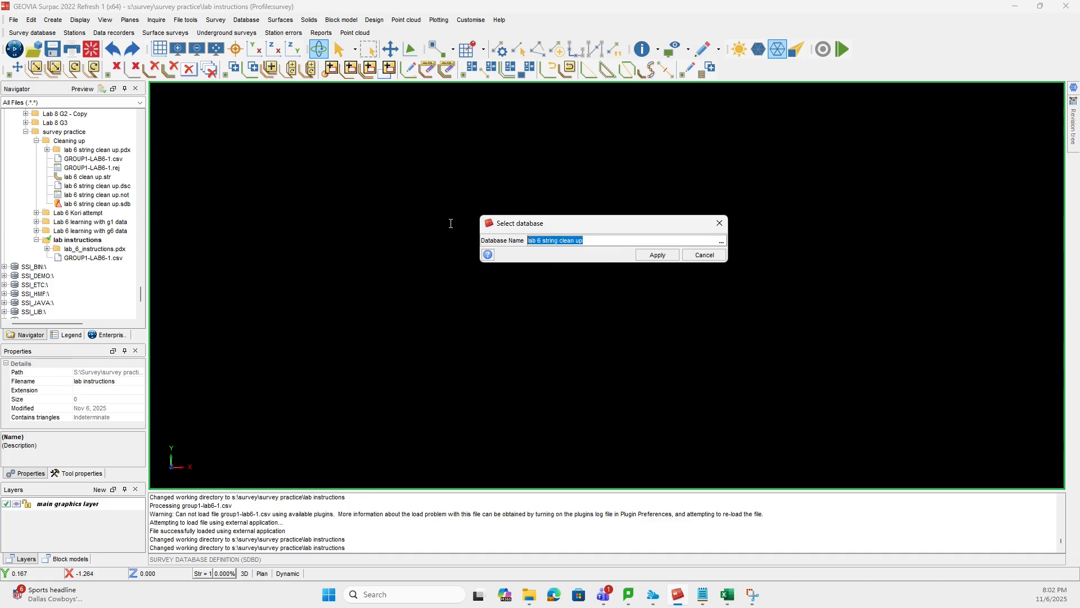
key(BackSpace)
click(657, 256)
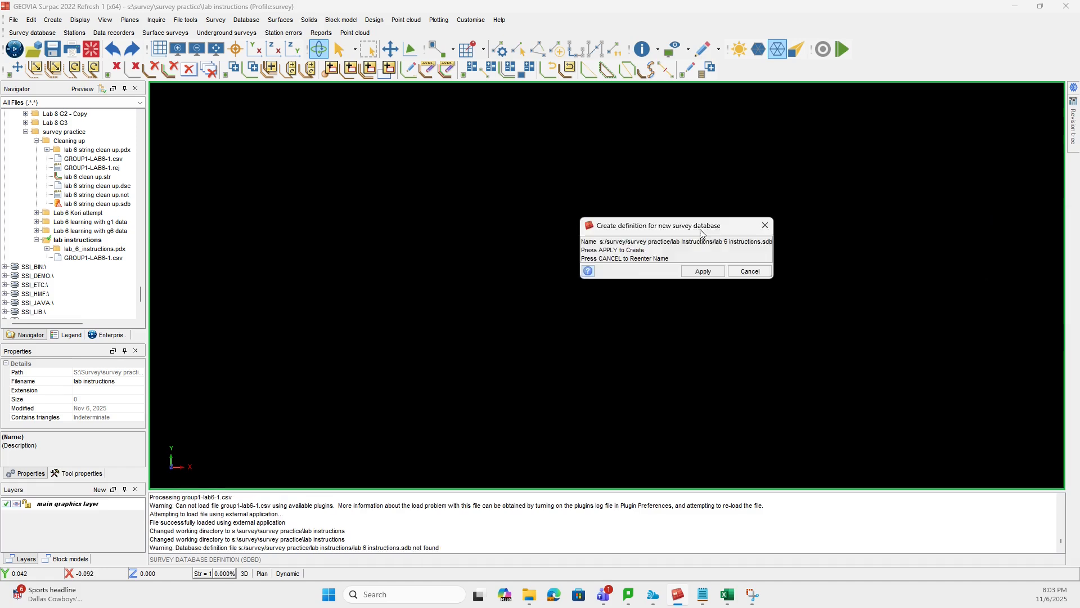
click(546, 267)
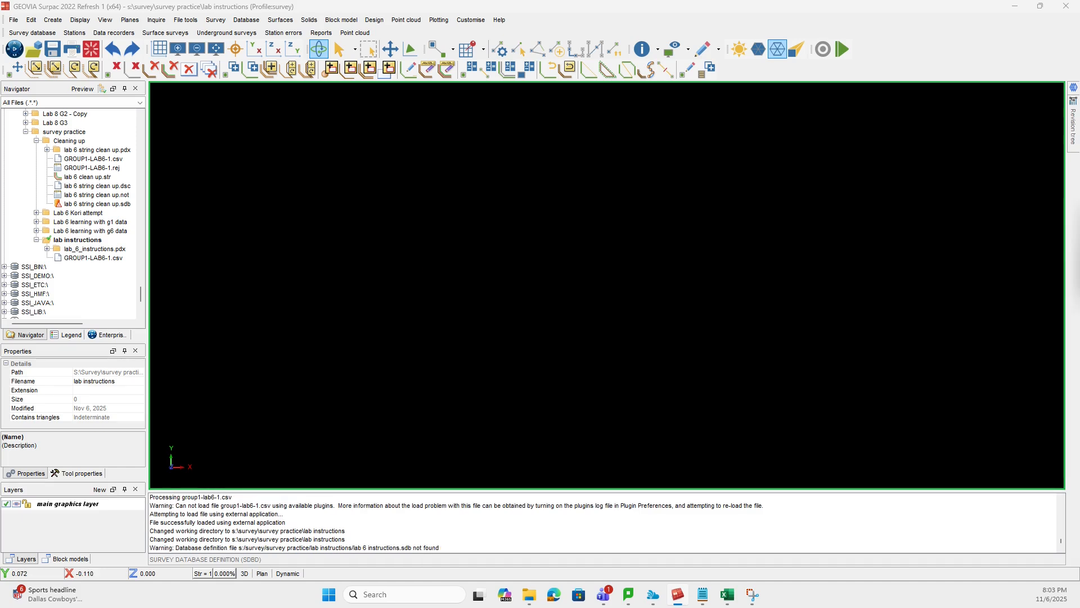
- Set the survey database type to Paradox 5.0 and accept the table setup without a station errors table or prism tables
click(554, 259)
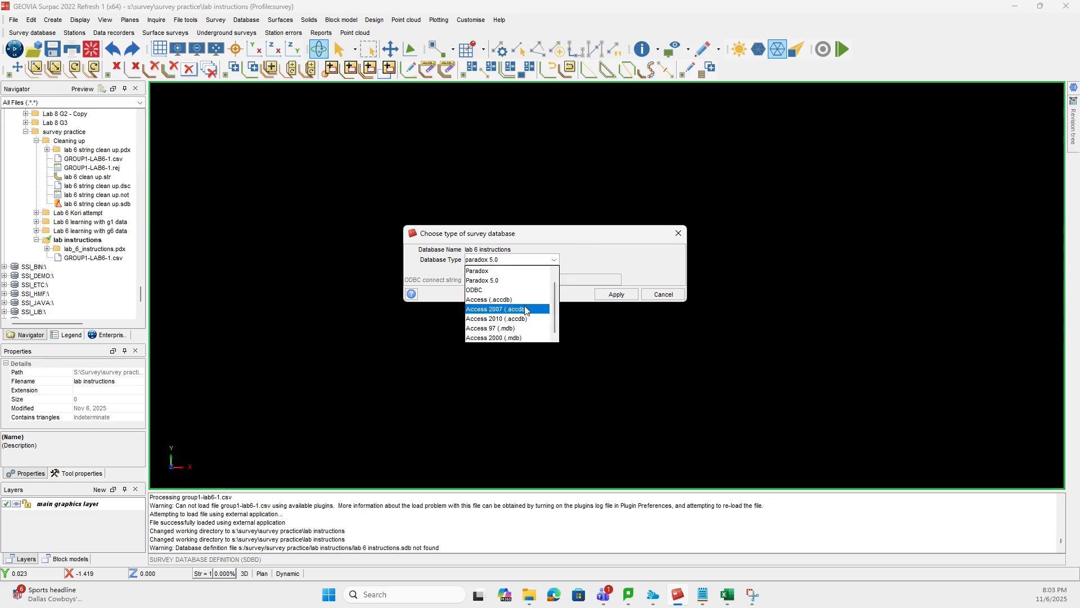
click(486, 280)
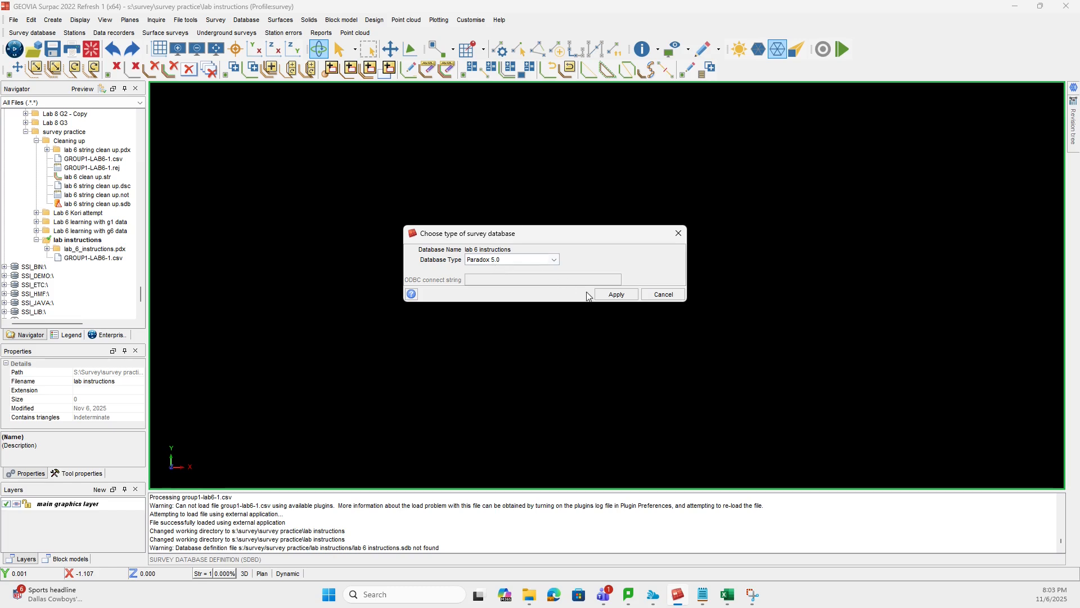
click(616, 294)
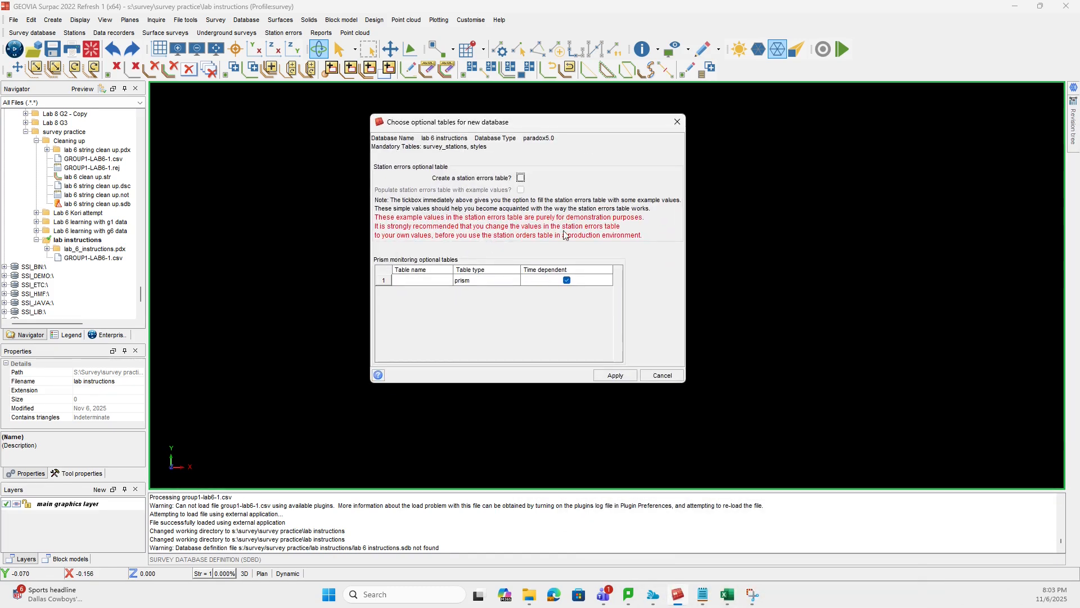
click(615, 375)
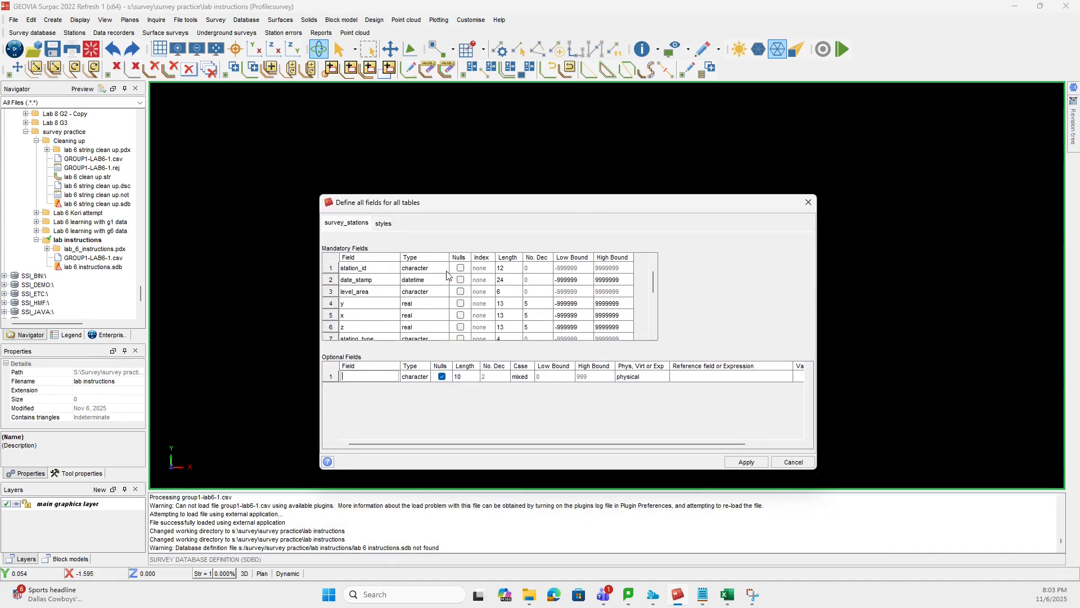
- Review the mandatory fields of the survey_stations table, from station_id through station_order, including their types and Nulls settings
scroll(471, 305, down, 5)
scroll(471, 304, up, 5)
scroll(454, 287, down, 3)
scroll(455, 288, up, 3)
scroll(459, 309, down, 2)
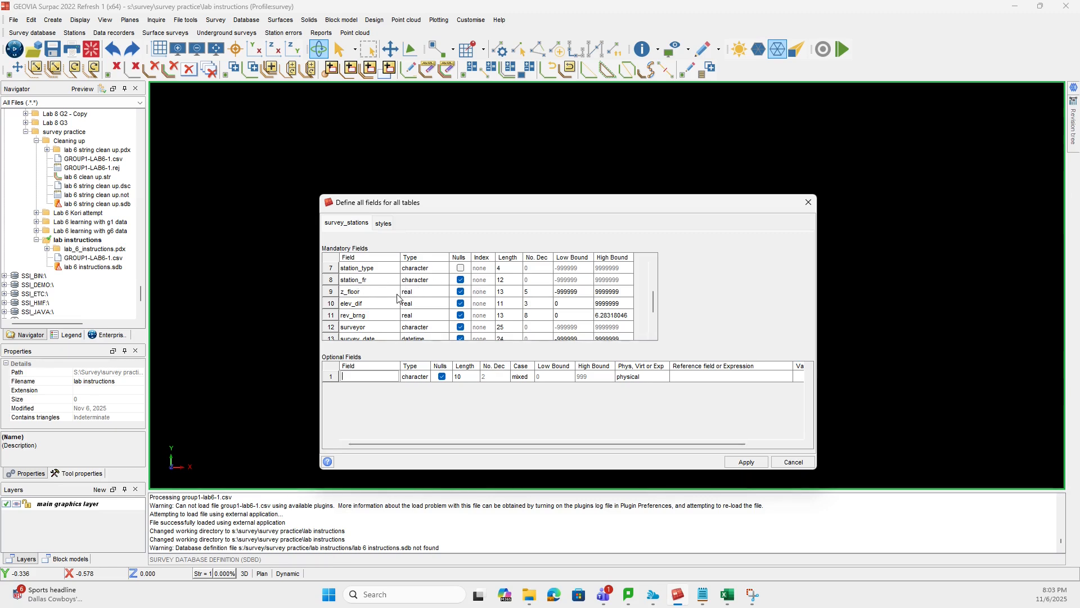
scroll(417, 293, down, 2)
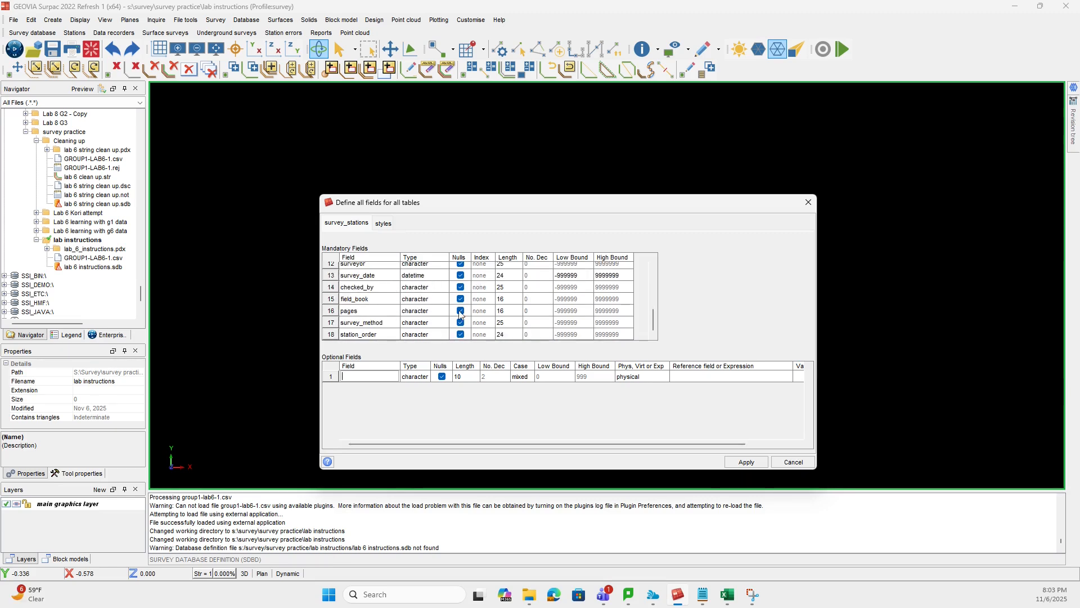
- Recheck the mandatory survey_stations fields and accept the table definitions to create the lab 6 instructions database
scroll(450, 293, up, 5)
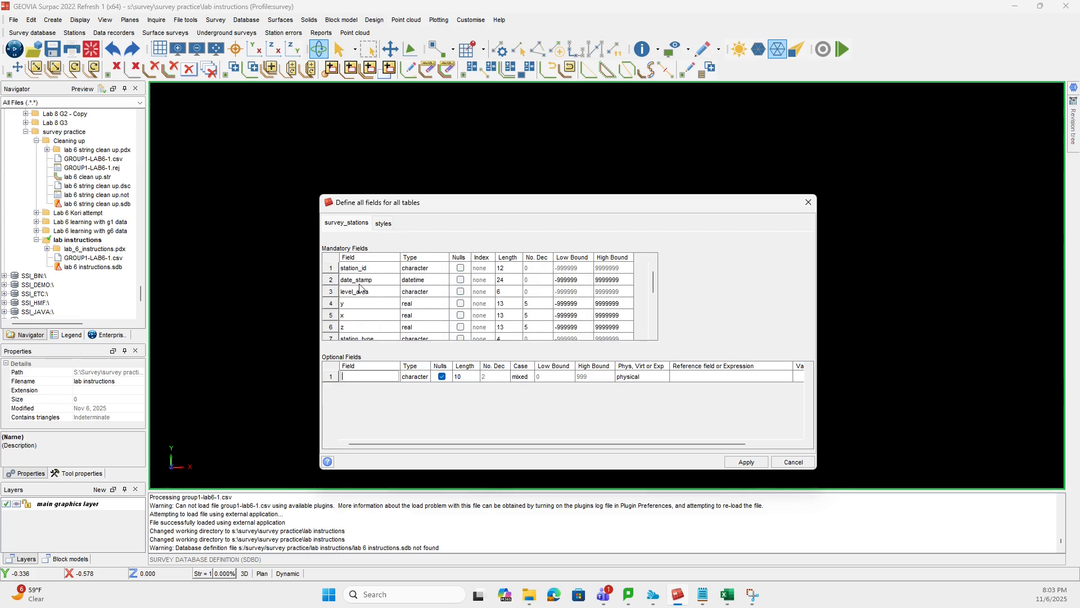
scroll(410, 297, down, 1)
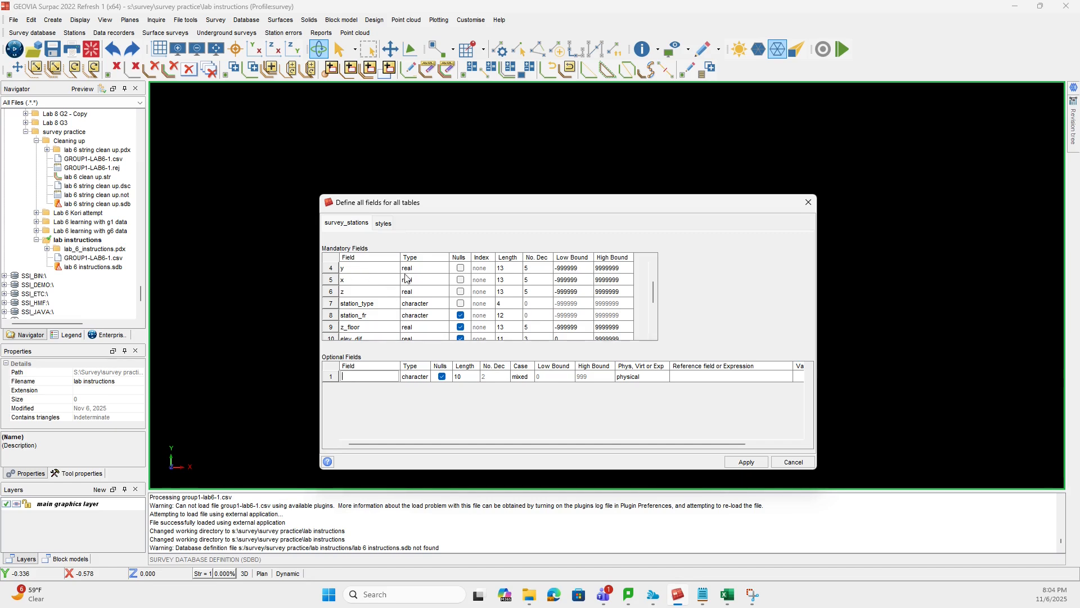
scroll(421, 286, up, 1)
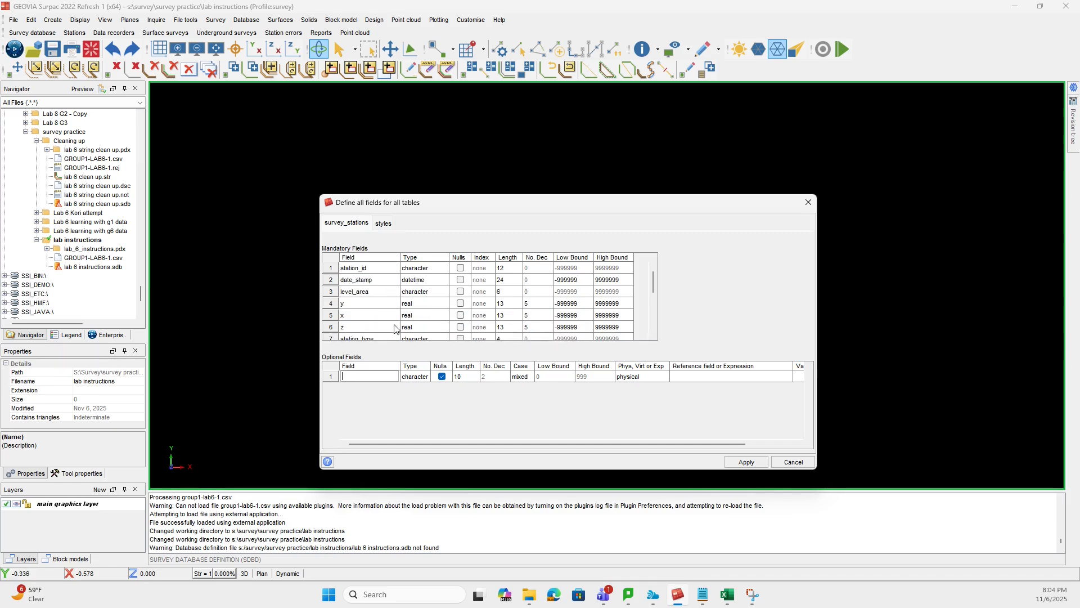
scroll(445, 318, down, 1)
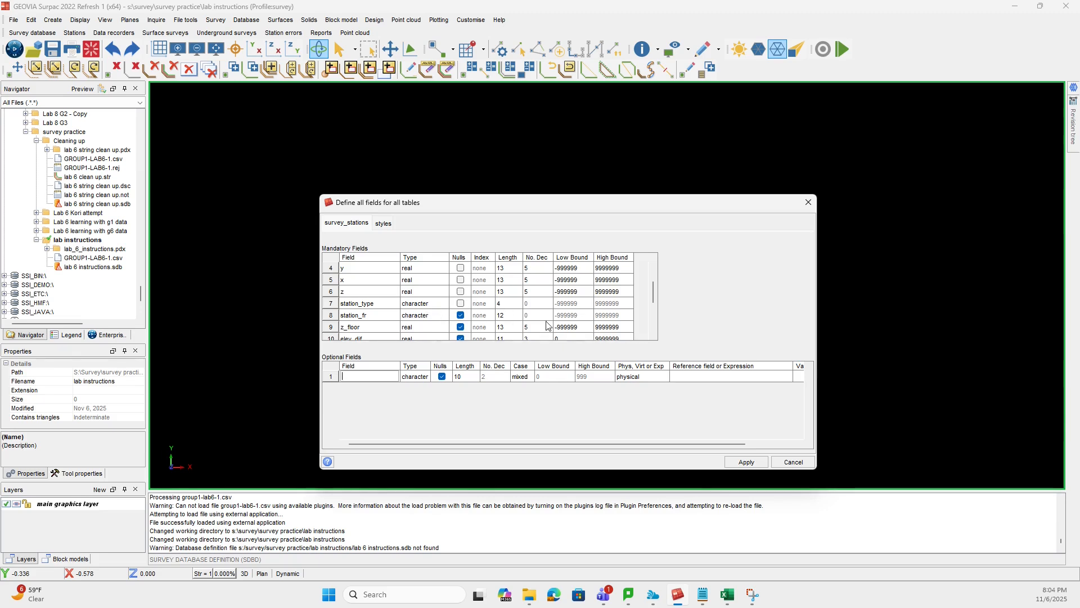
click(744, 460)
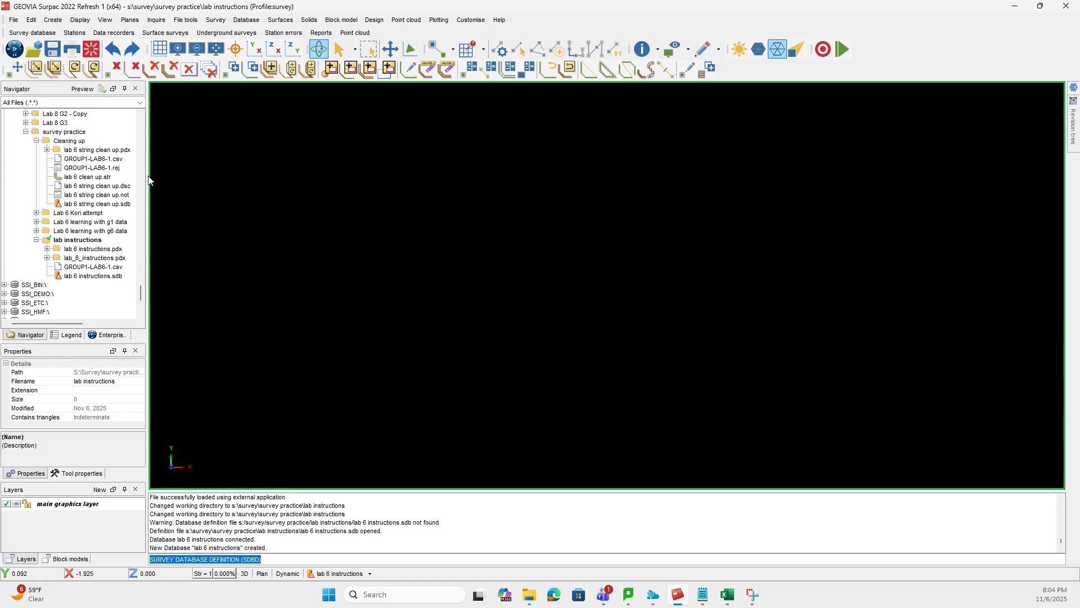
- Start importing data with a new format file "lab 6 instructions format" and a .not report file "lab 6 instructions report"
click(19, 35)
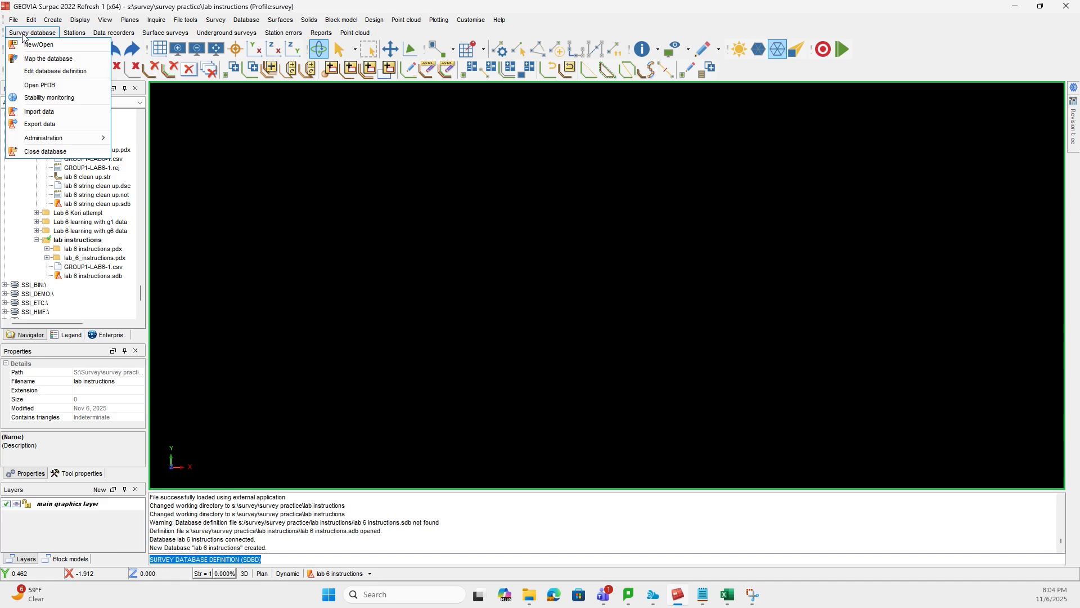
click(63, 112)
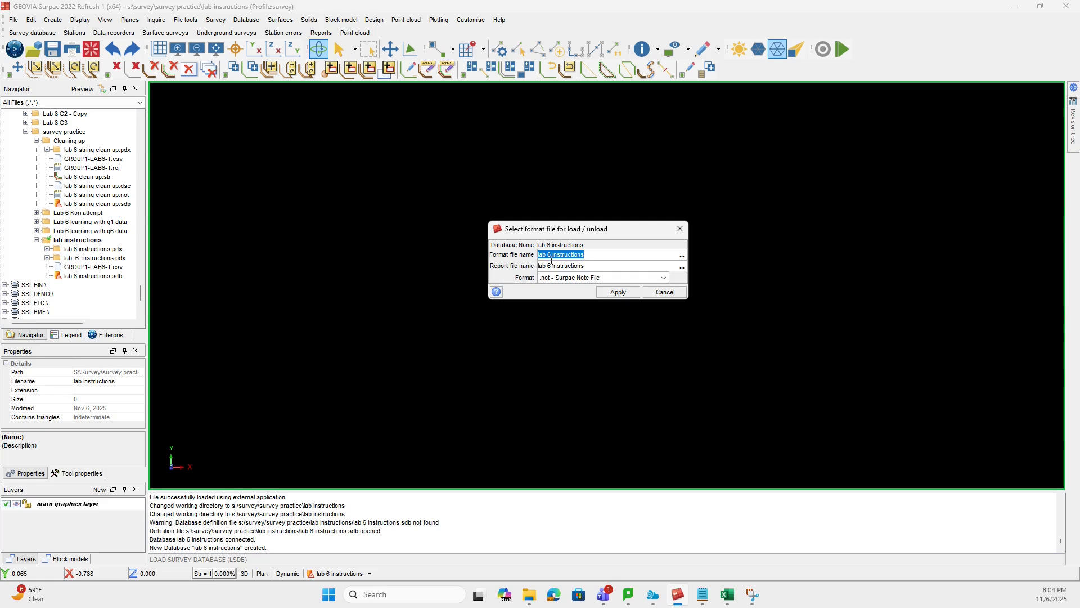
key(Tab)
key(shift+Tab)
click(606, 254)
key(Tab)
click(614, 266)
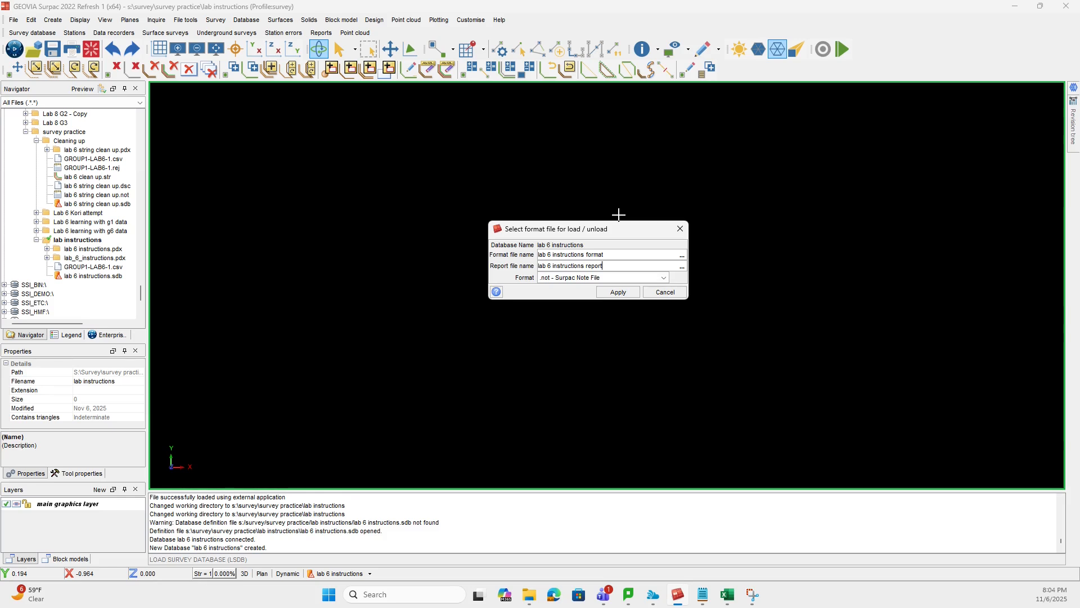
click(619, 292)
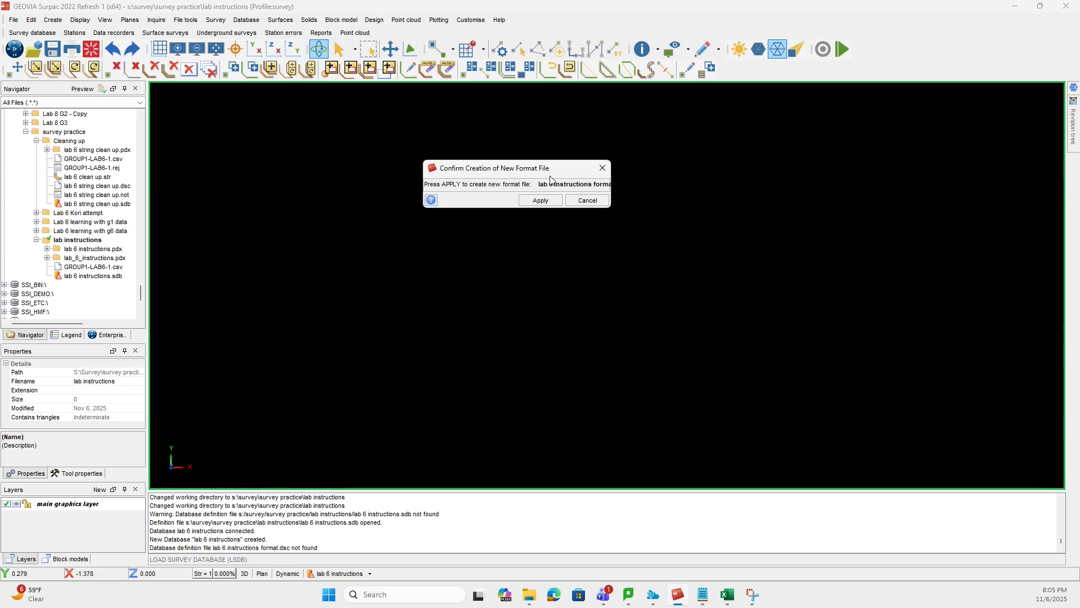
click(548, 202)
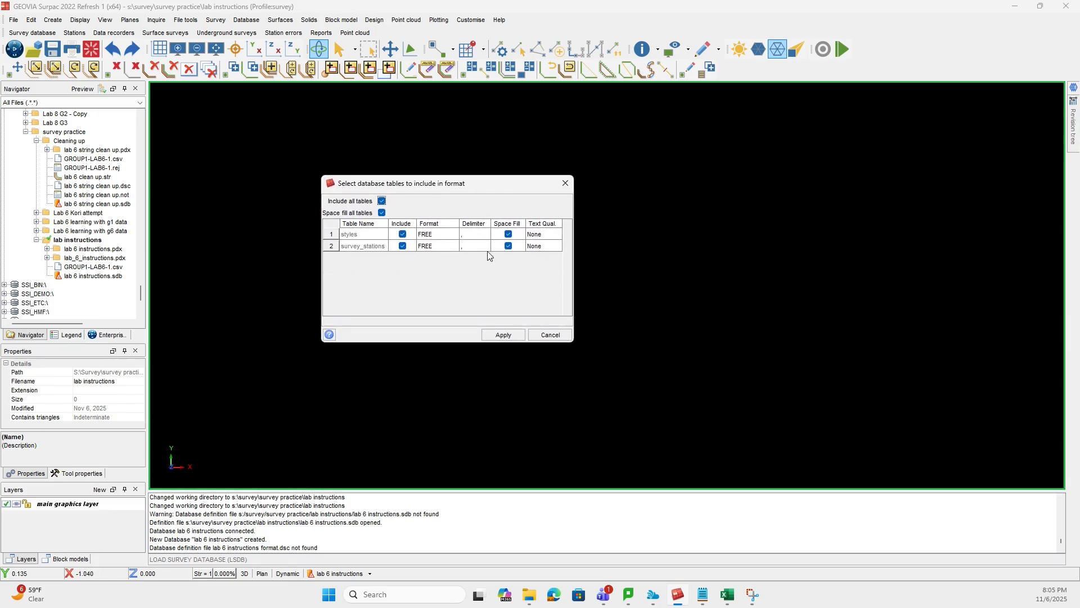
- Confirm the database tables to include in the import format and accept its field definitions
click(405, 234)
click(503, 334)
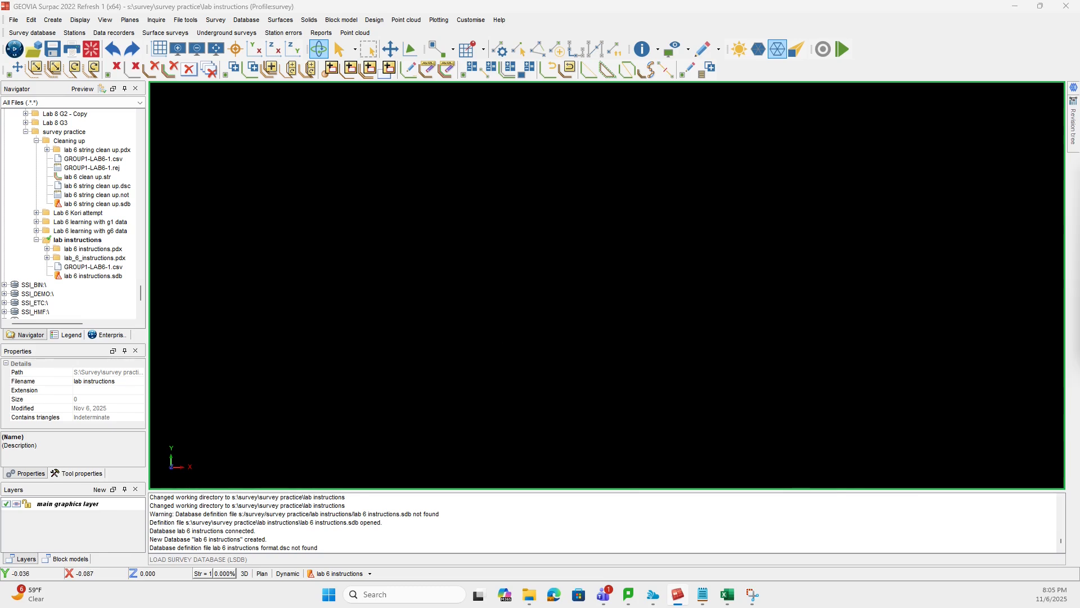
drag(448, 248, 525, 160)
scroll(410, 224, down, 3)
scroll(411, 224, up, 3)
click(514, 322)
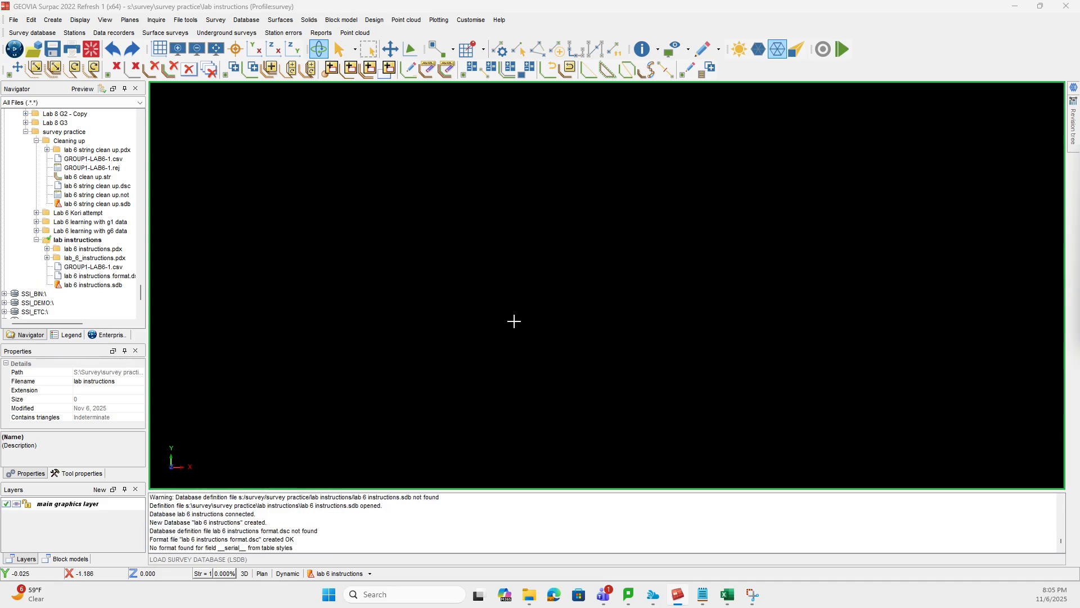
- Load GROUP1-LAB6-1.csv into the survey_stations table using the Insert load type, leaving the styles table without a text file
drag(606, 246, 484, 146)
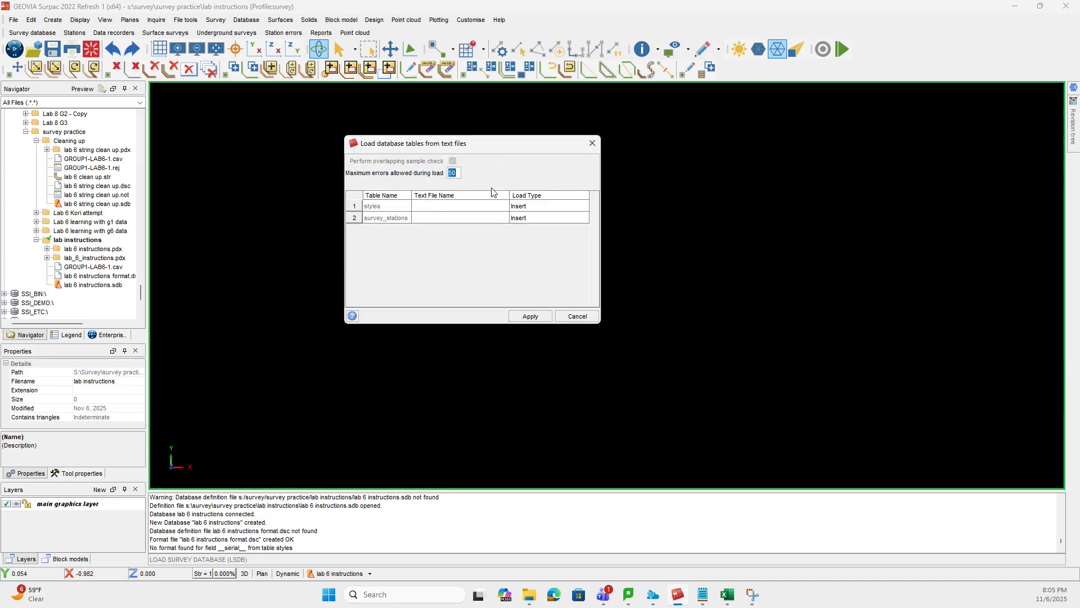
drag(515, 147, 508, 181)
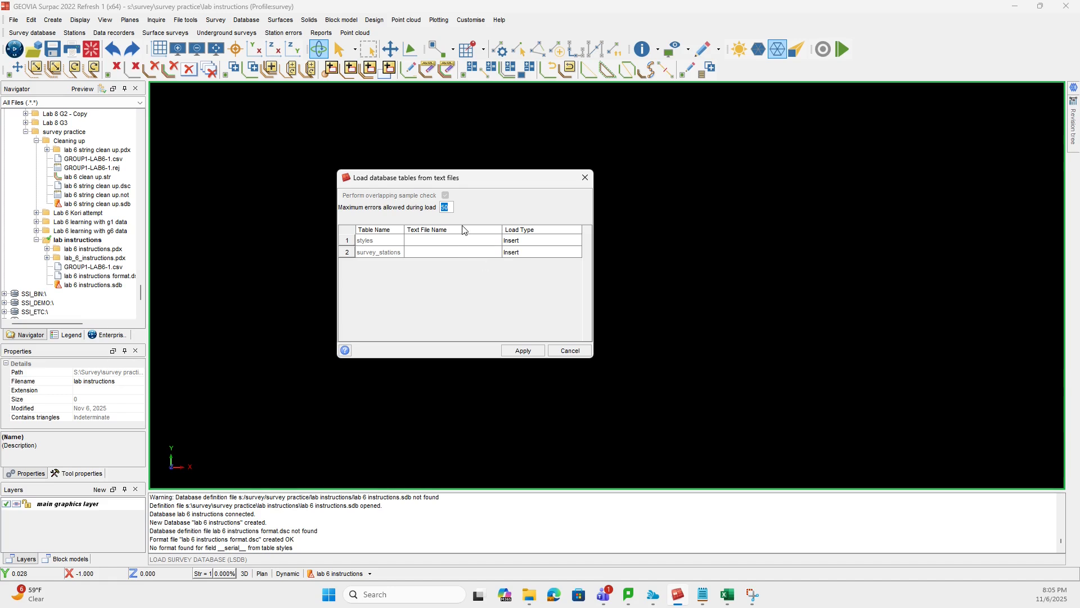
click(438, 253)
click(495, 253)
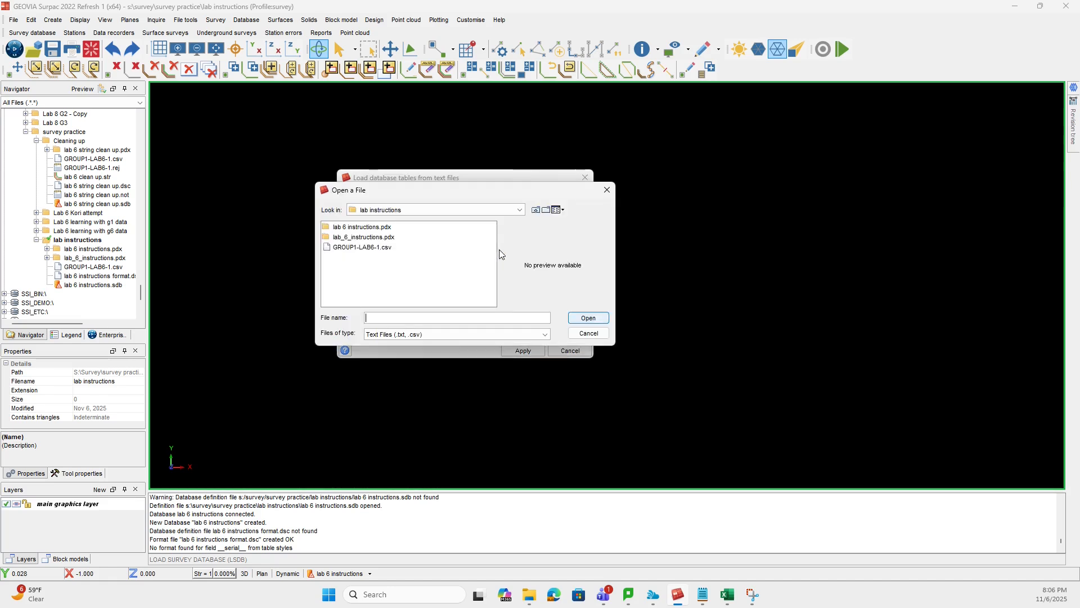
drag(575, 181, 700, 169)
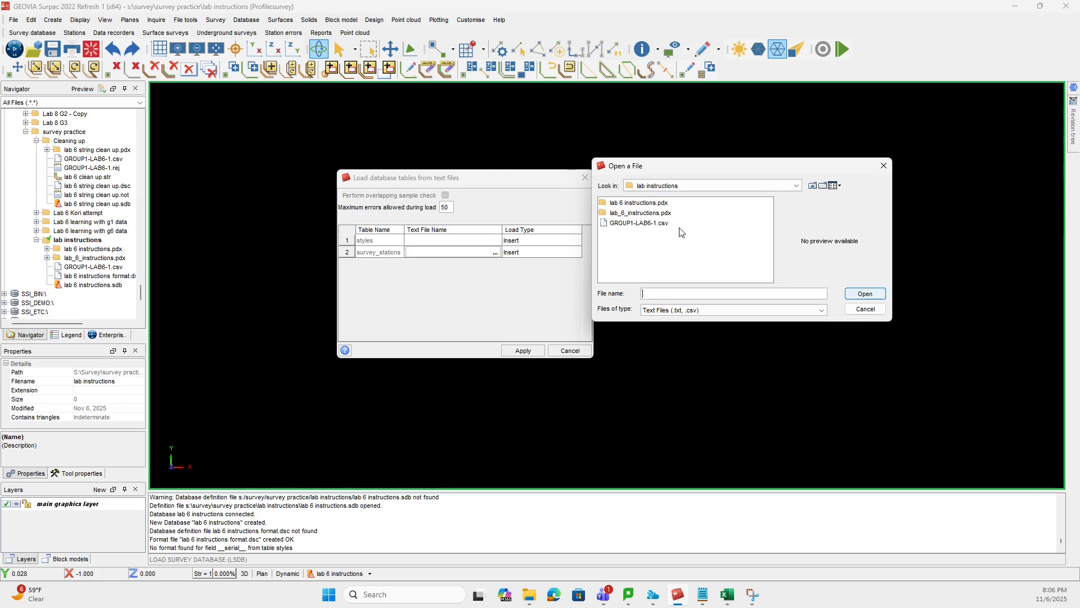
click(645, 223)
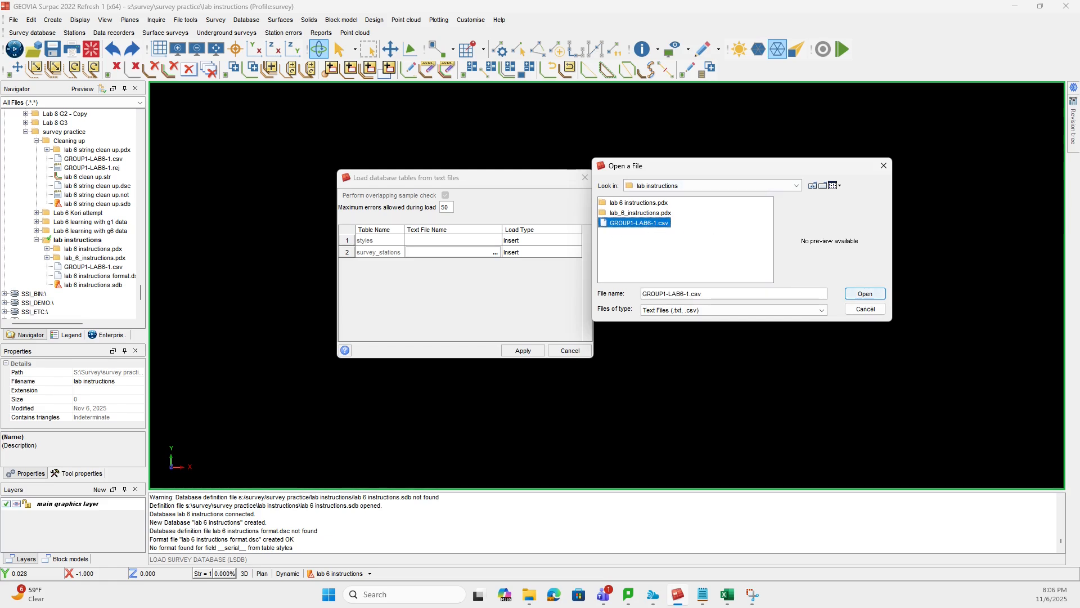
click(866, 294)
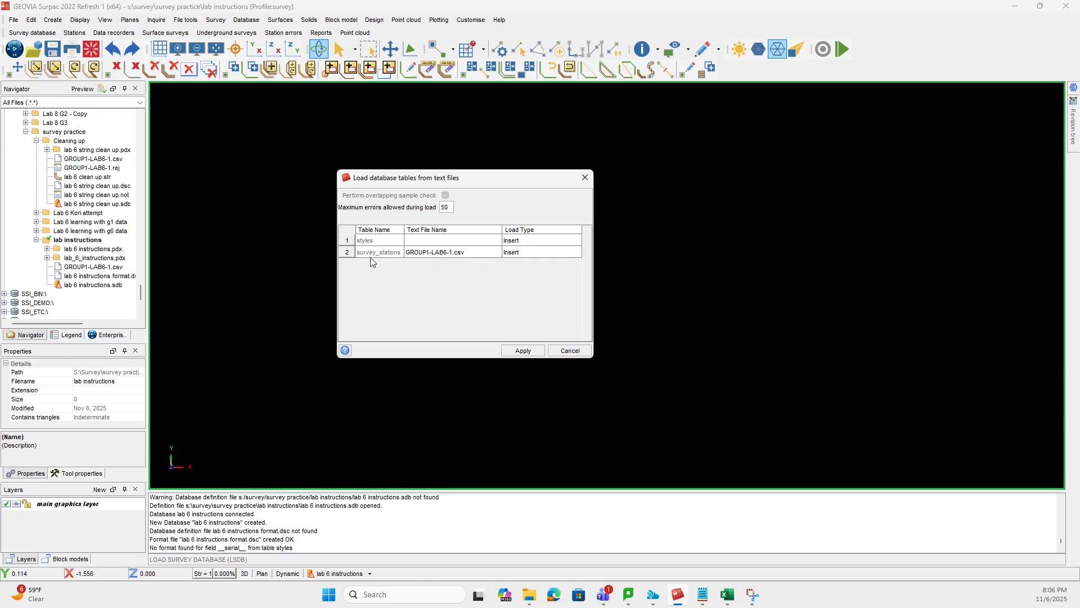
click(523, 351)
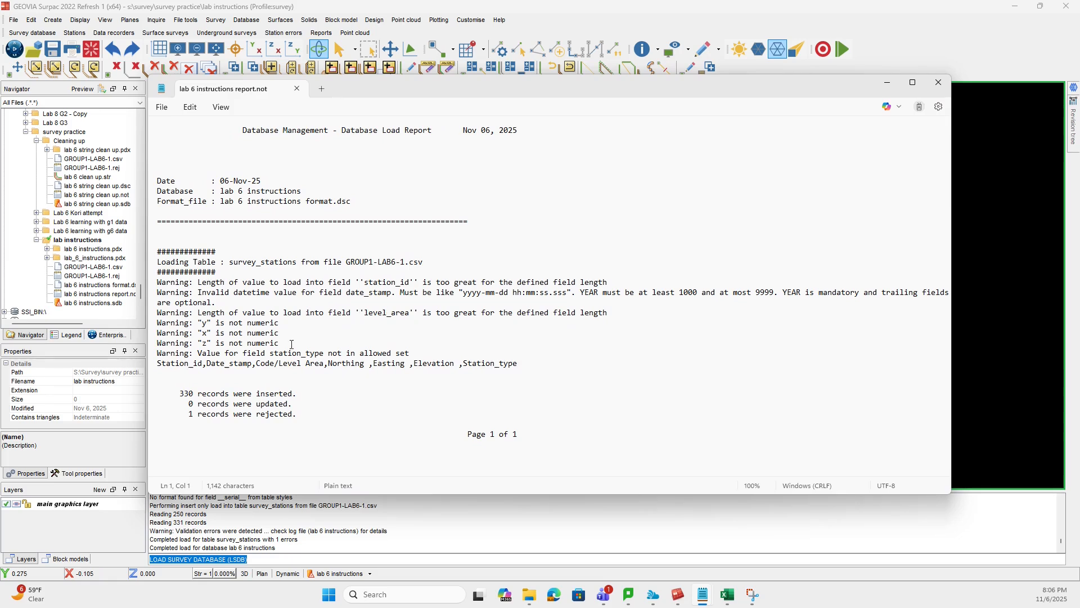
- Review the load report's inserted, updated and rejected records, and switch to Excel to compare the rejected line with the CSV's header row
drag(181, 392, 296, 415)
click(172, 393)
drag(181, 393, 290, 404)
click(216, 414)
drag(190, 405, 298, 417)
click(365, 418)
drag(181, 392, 199, 396)
click(324, 394)
drag(188, 416, 293, 415)
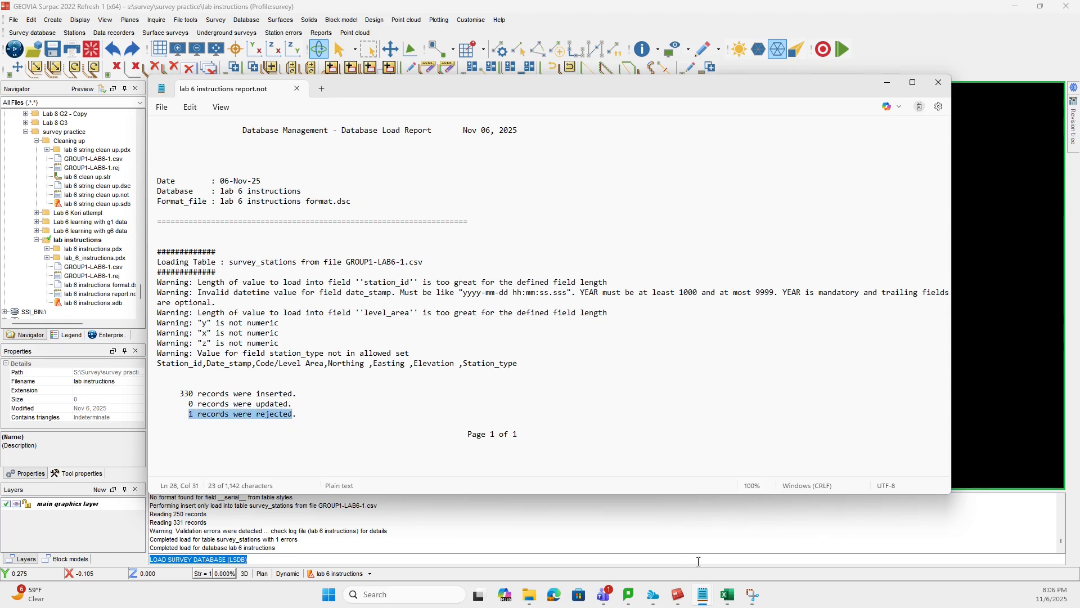
click(727, 594)
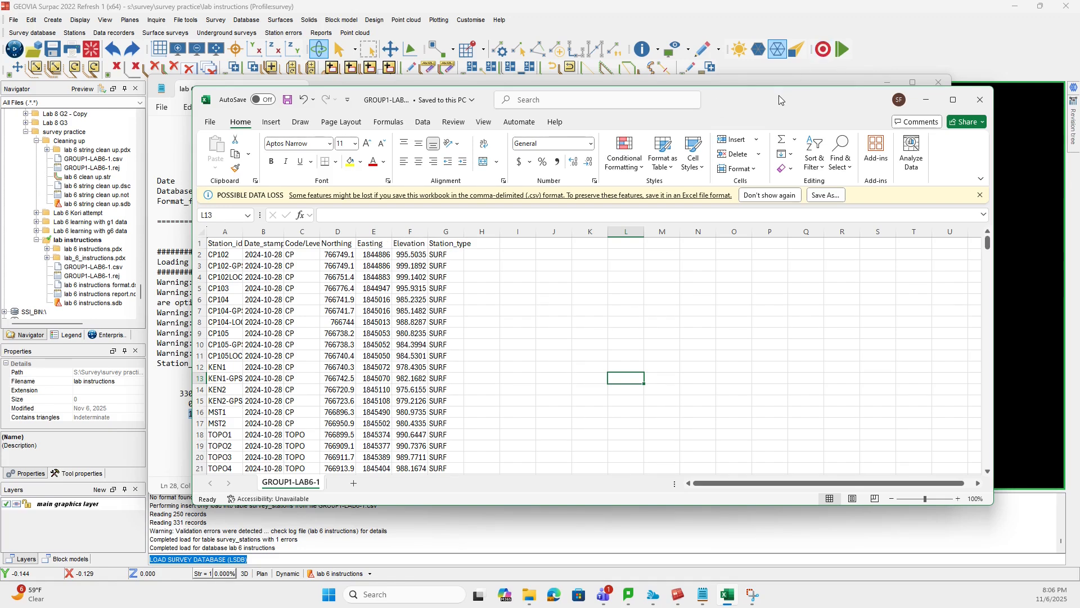
drag(852, 103, 1079, 51)
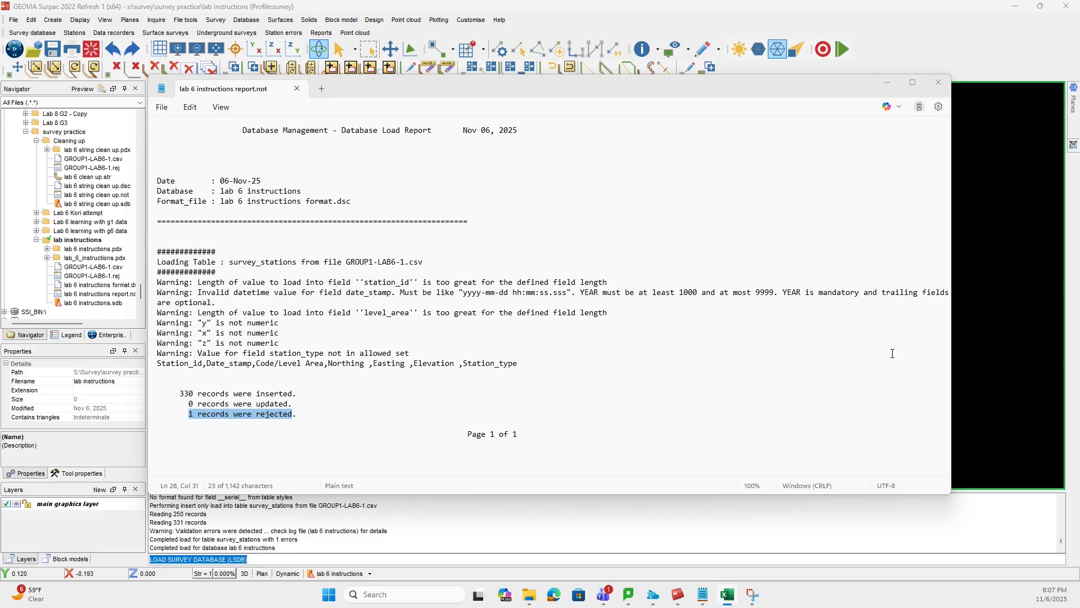
drag(806, 96, 1079, 293)
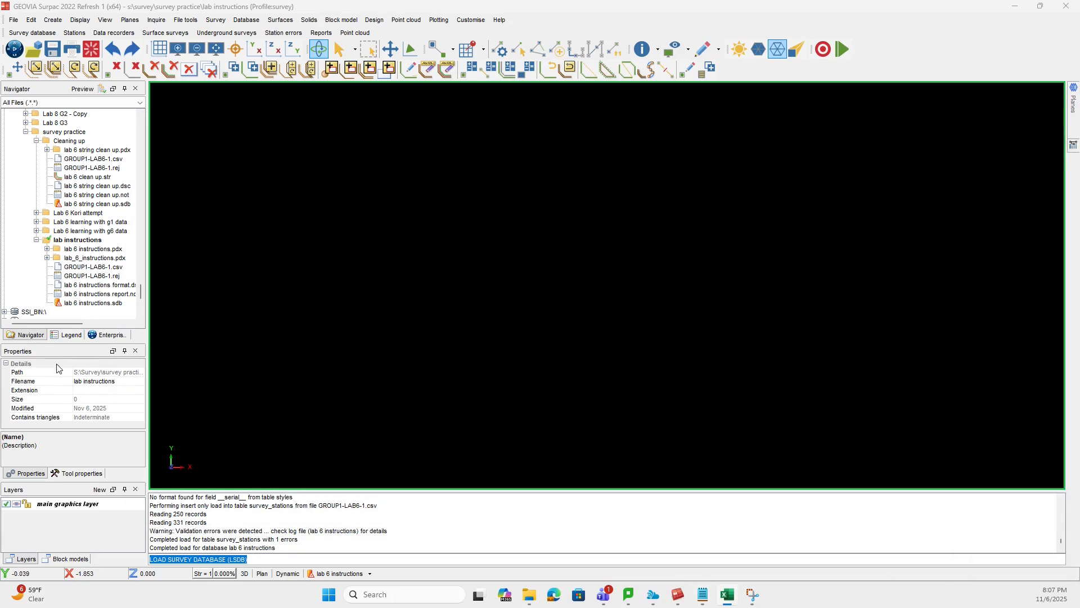
- Display the survey stations from the database with the default display options and no query constraints
scroll(86, 279, down, 1)
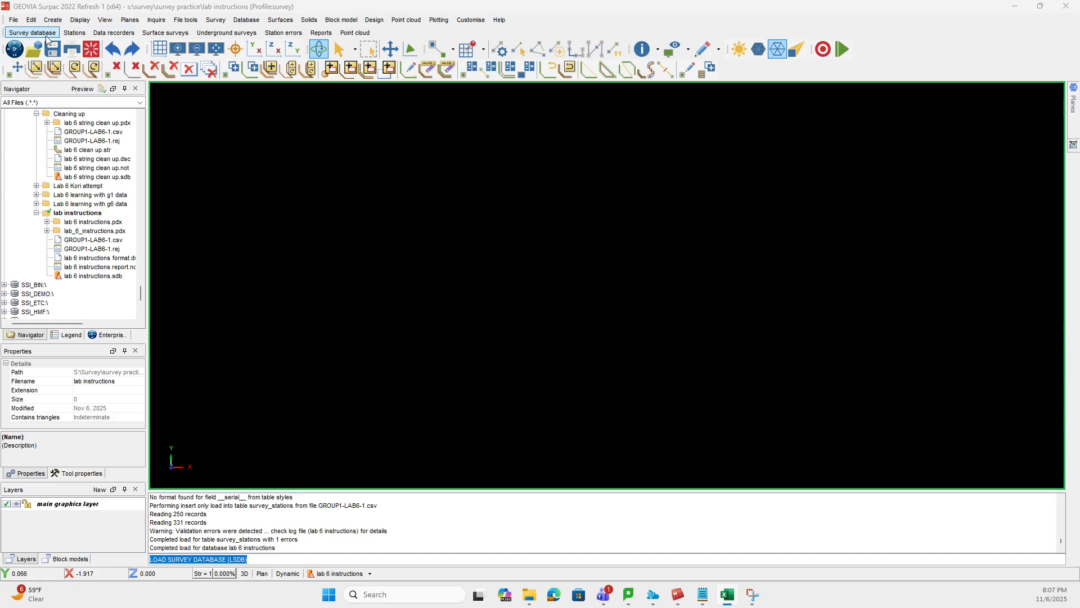
click(212, 21)
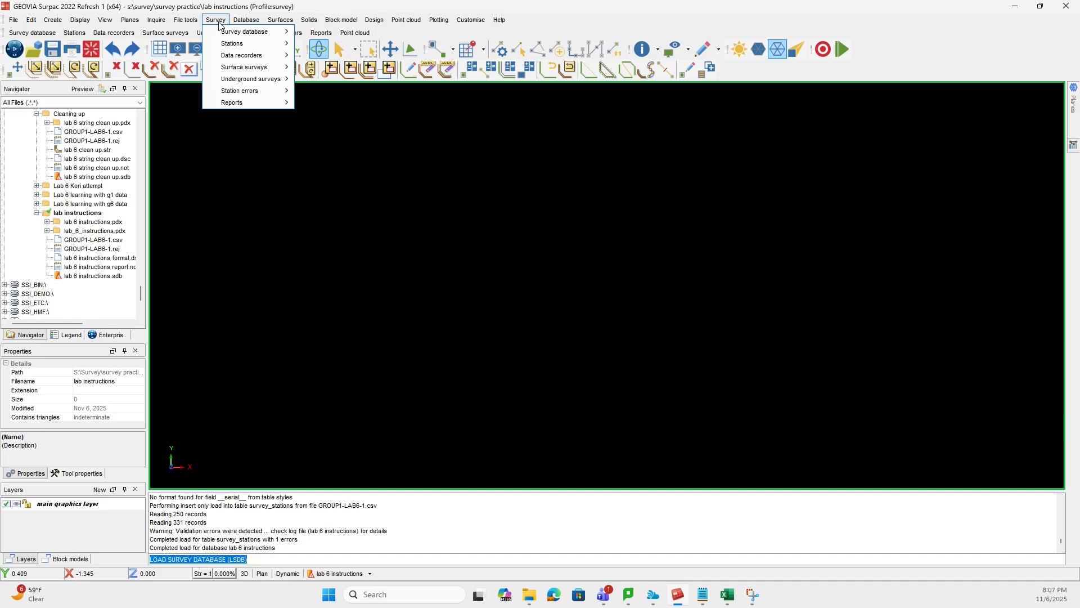
mouse_move(247, 43)
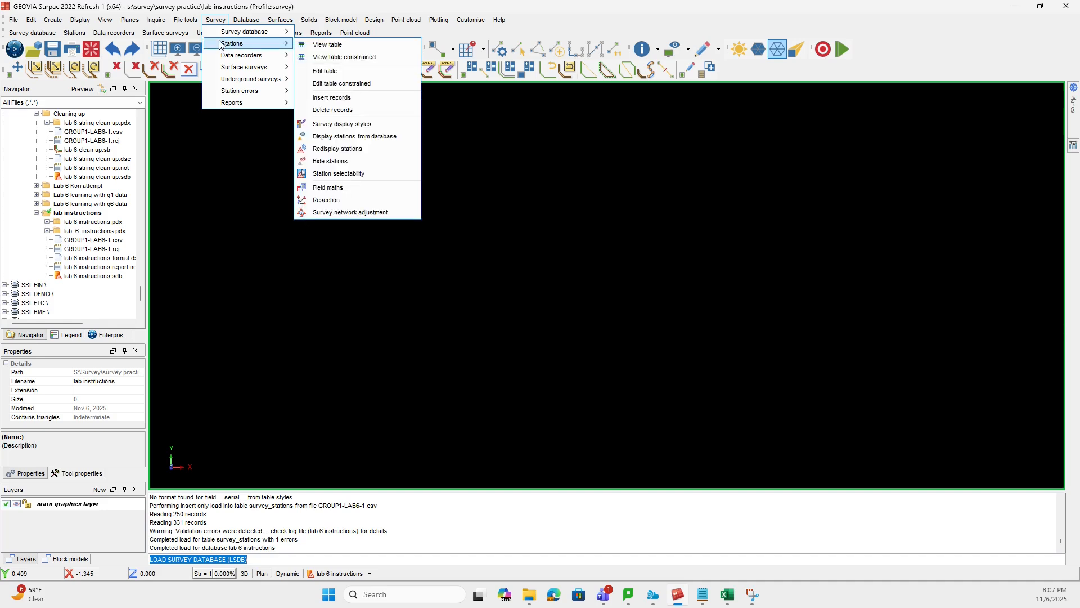
click(371, 137)
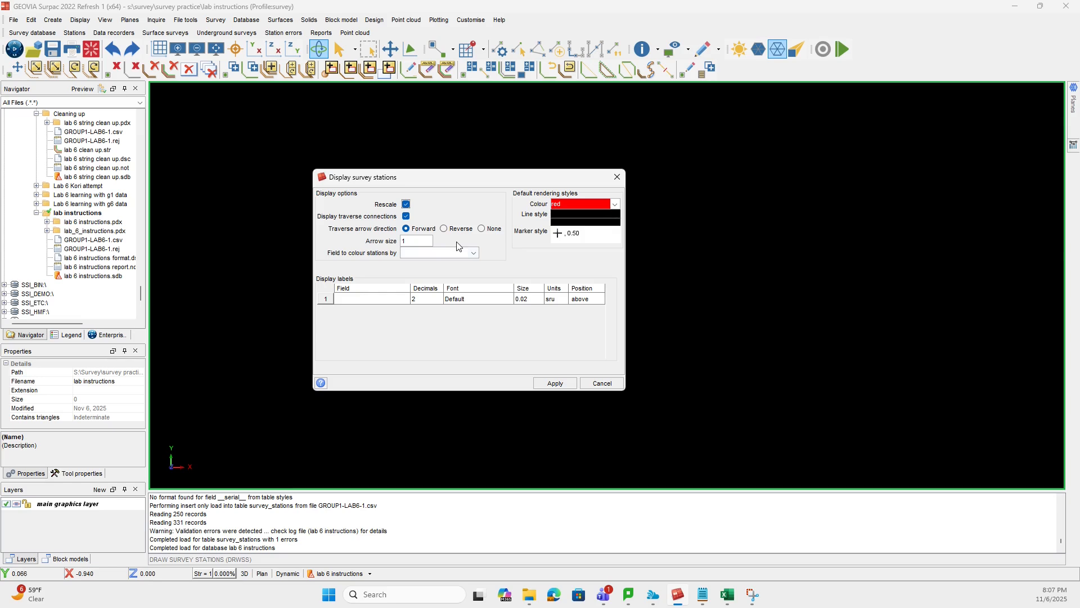
click(555, 383)
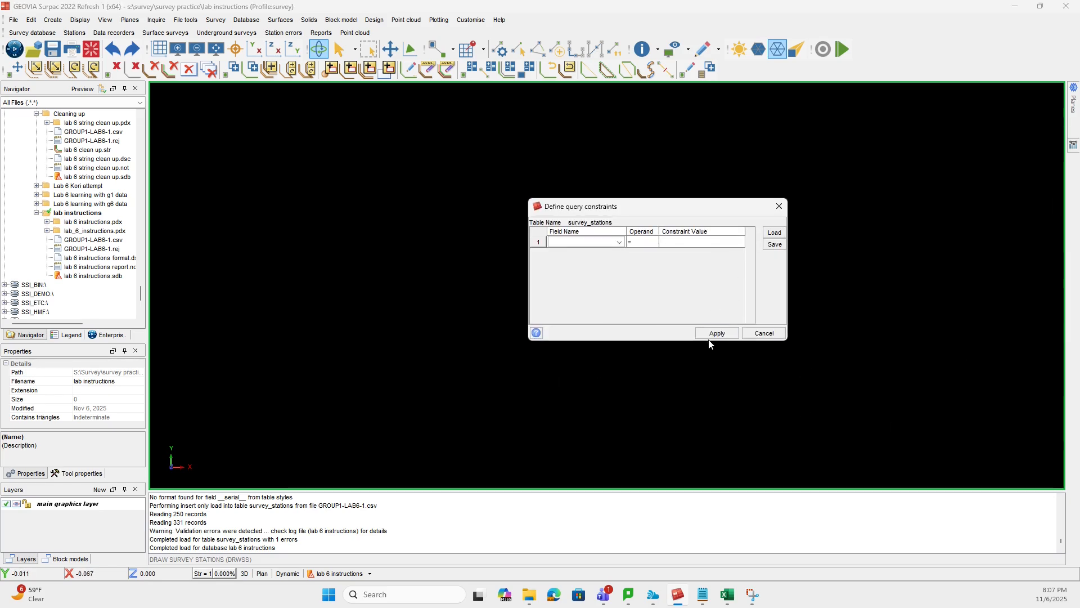
click(715, 333)
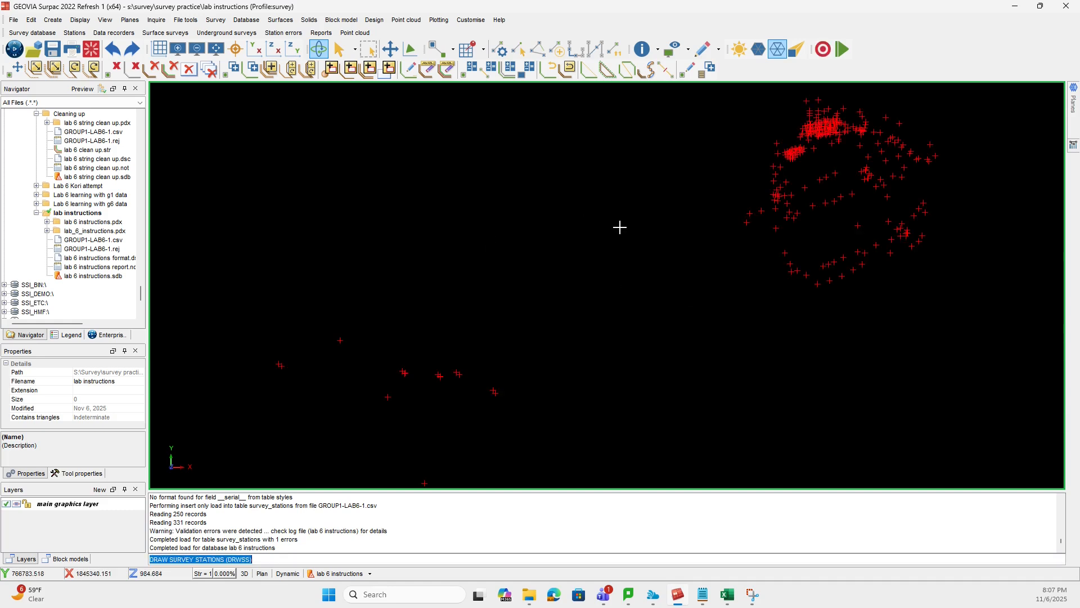
- Examine the displayed survey stations in 3D, comparing the sparse outlying points with the dense main cluster
drag(619, 230, 617, 297)
drag(248, 242, 454, 341)
mouse_move(453, 274)
mouse_down()
mouse_move(429, 281)
mouse_move(461, 295)
mouse_move(466, 260)
mouse_up()
drag(626, 277, 624, 260)
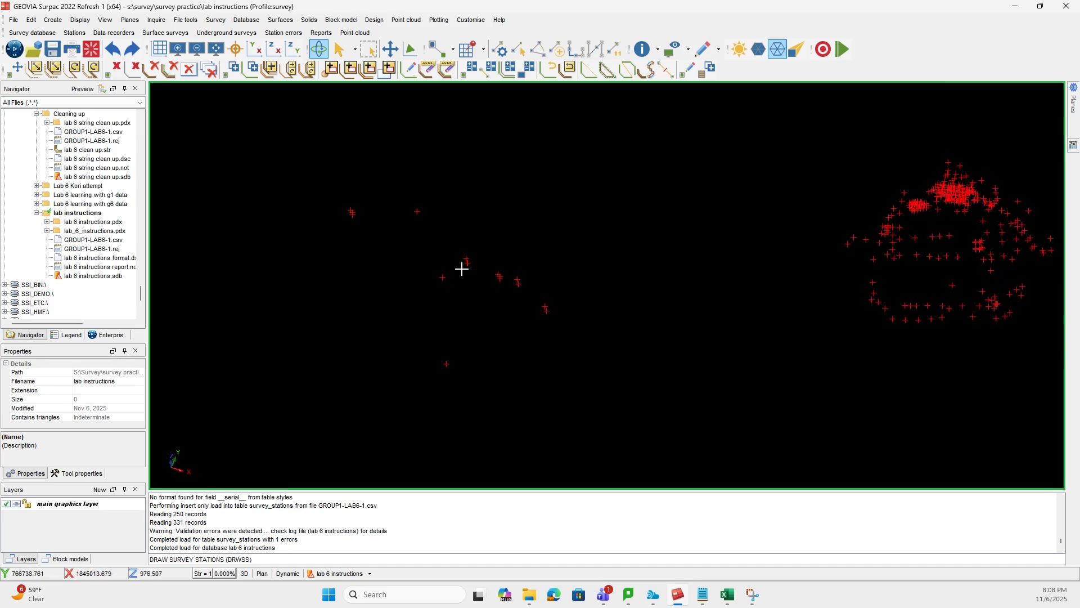
drag(515, 282, 607, 242)
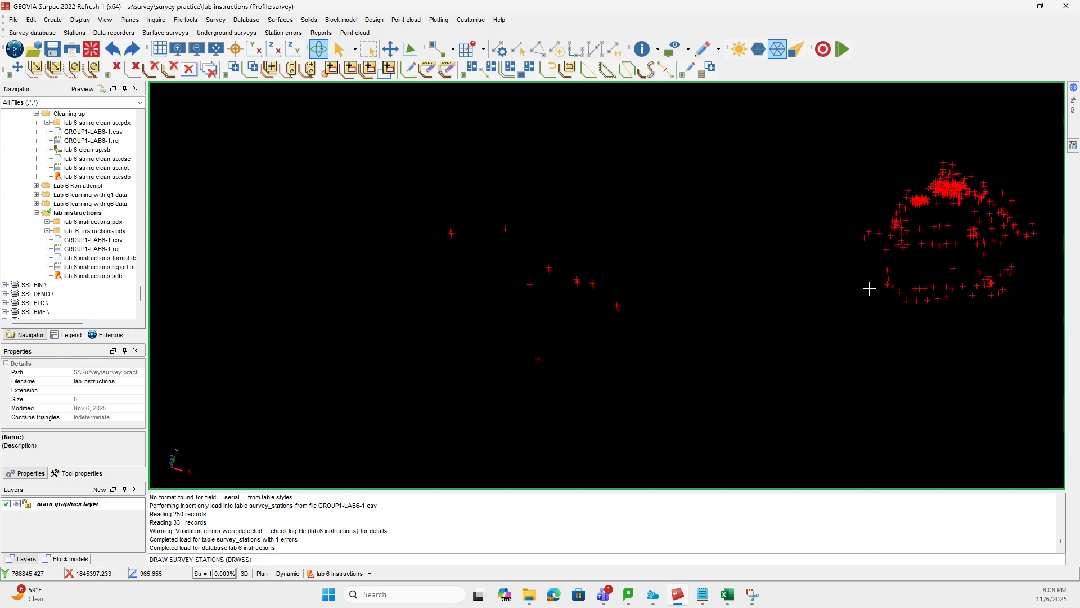
scroll(810, 267, up, 8)
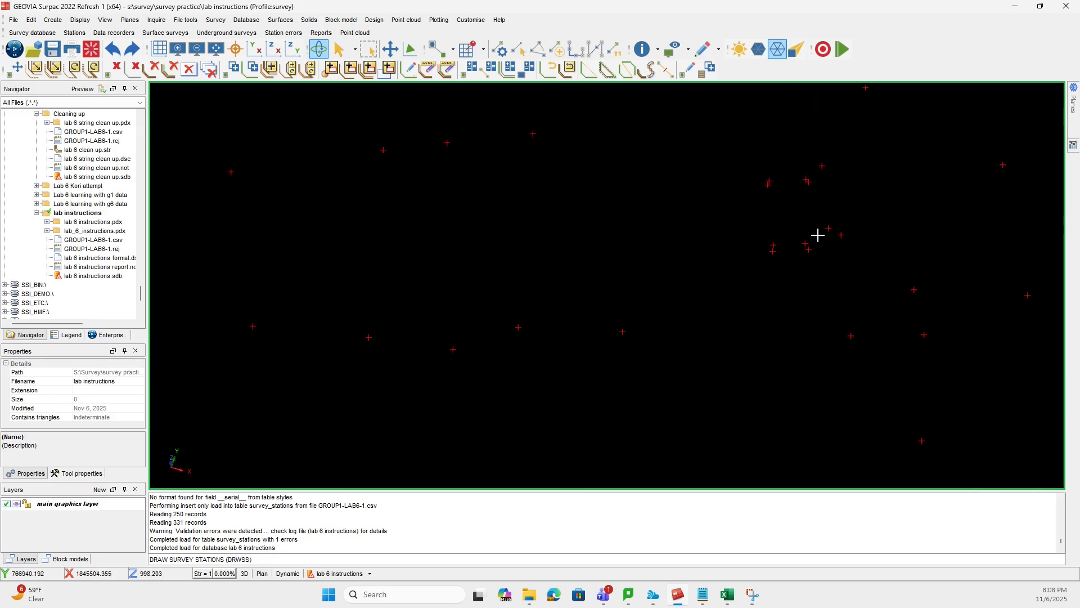
scroll(820, 235, down, 8)
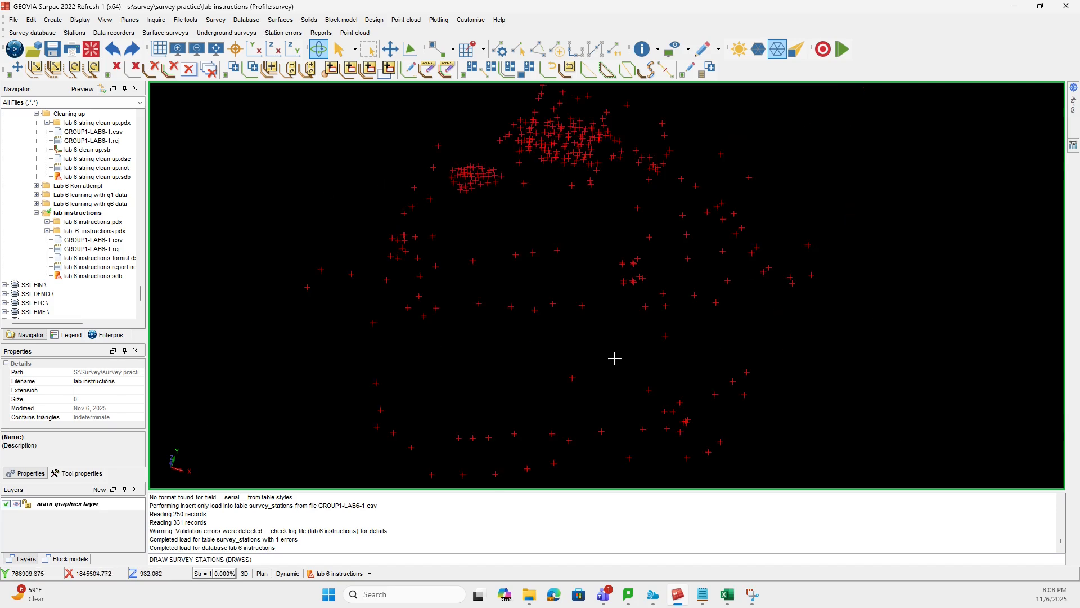
middle_drag(457, 383, 735, 315)
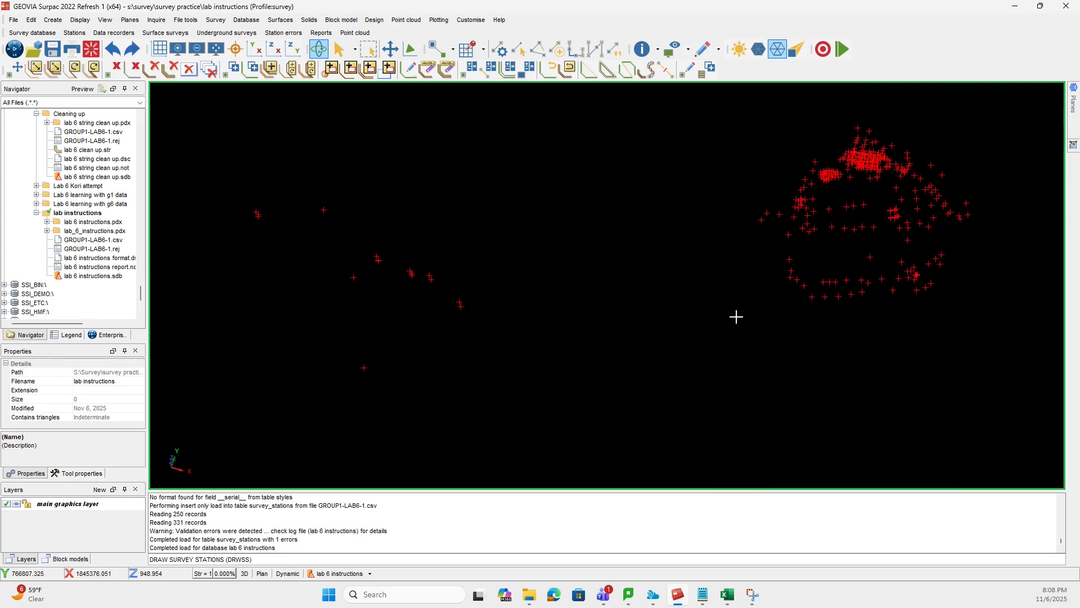
drag(506, 410, 628, 390)
mouse_move(641, 337)
middle_down()
mouse_move(589, 346)
mouse_move(629, 344)
middle_up()
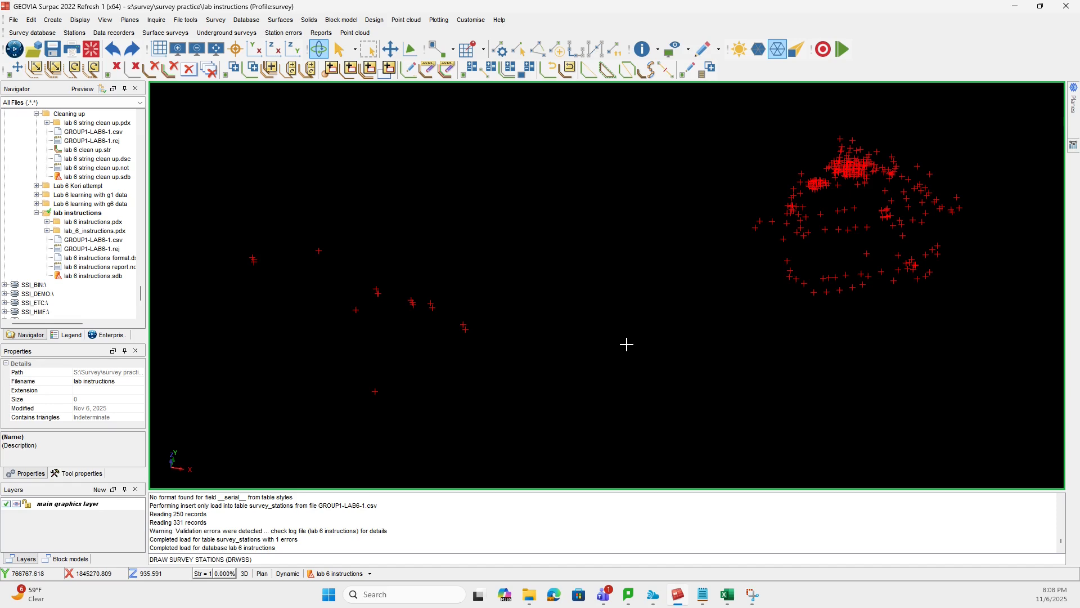
drag(904, 223, 724, 229)
drag(675, 304, 803, 313)
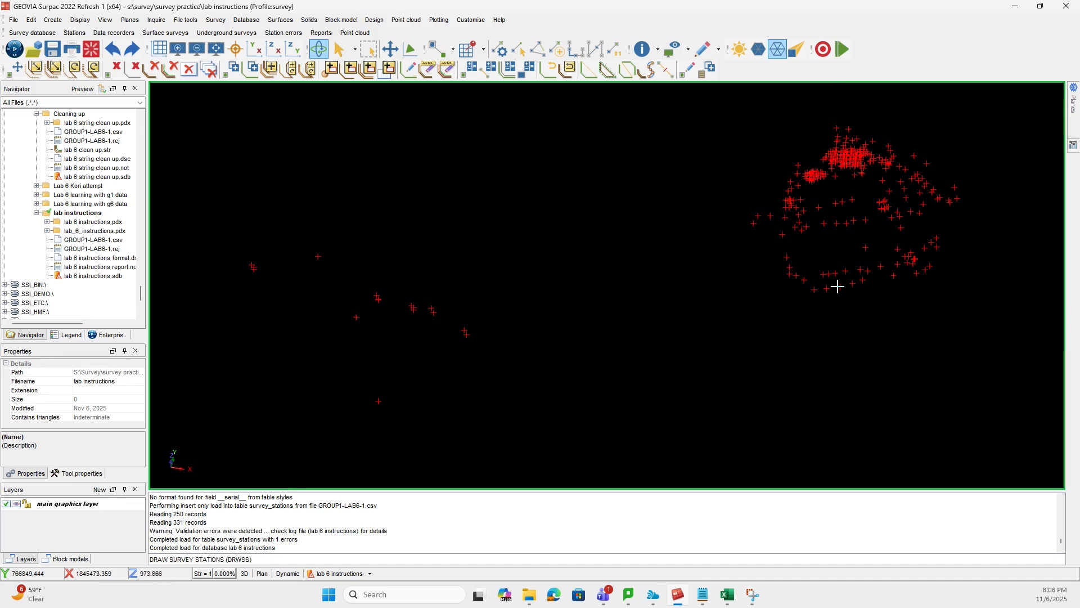
scroll(885, 205, up, 3)
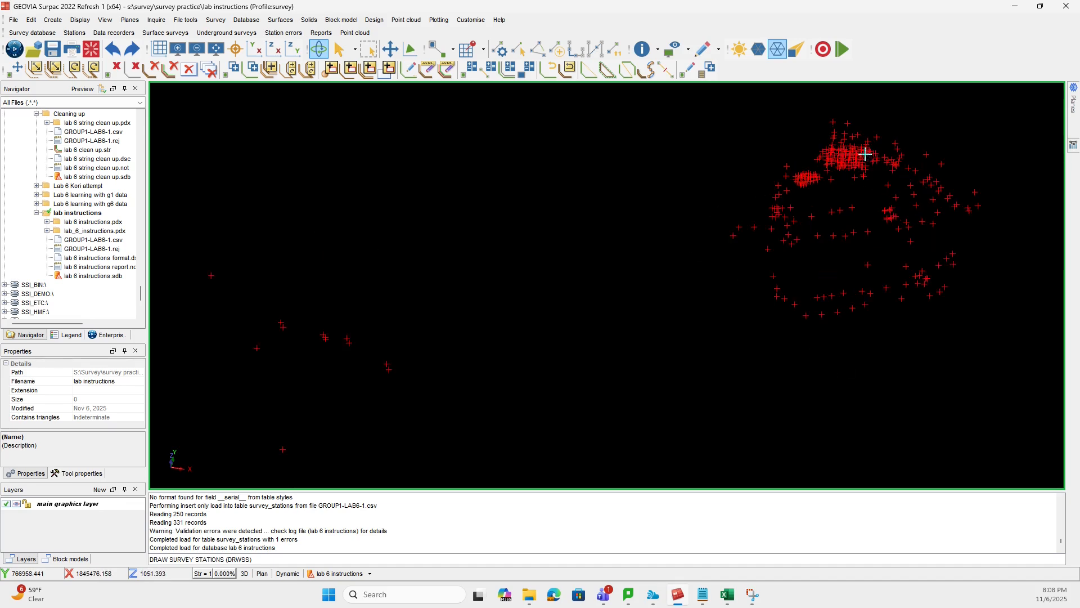
scroll(816, 232, down, 3)
scroll(457, 367, down, 1)
middle_drag(457, 366, 699, 280)
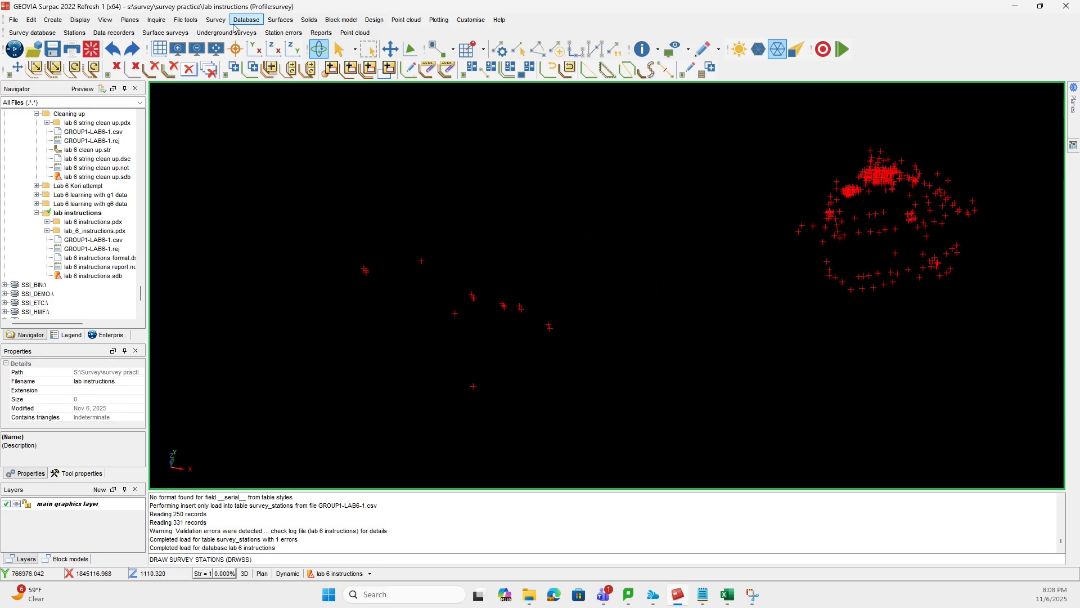
- Start creating a string file of stations from the survey database
click(218, 20)
click(199, 5)
click(216, 20)
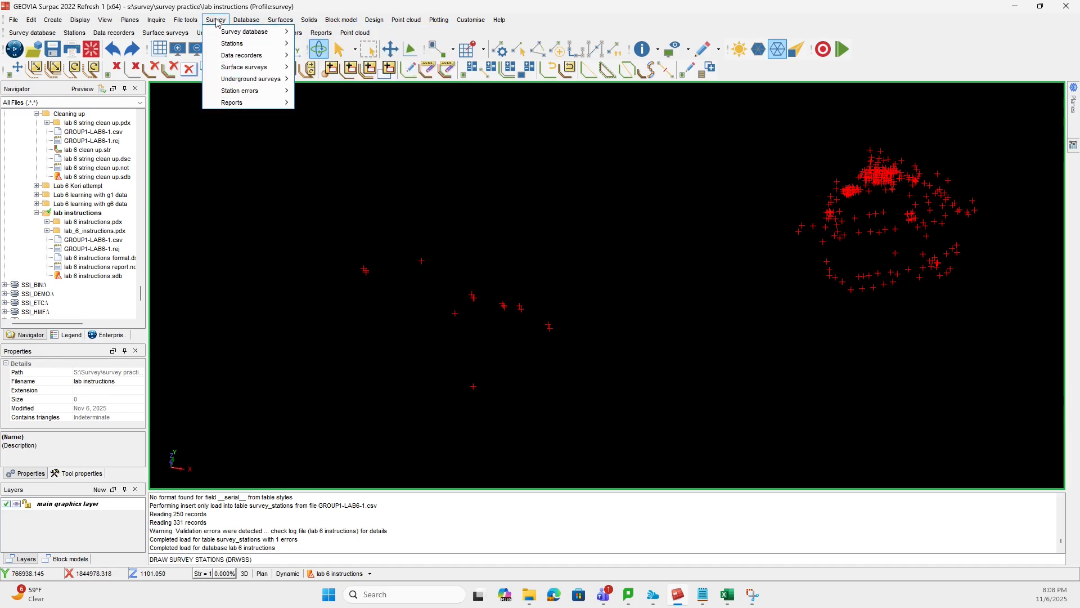
mouse_move(248, 95)
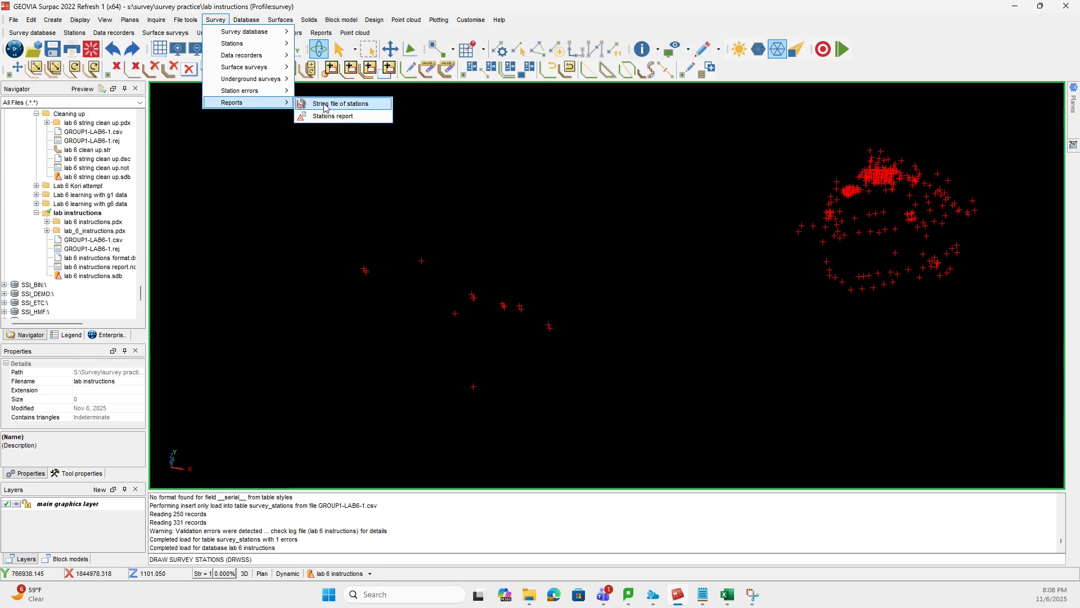
click(324, 107)
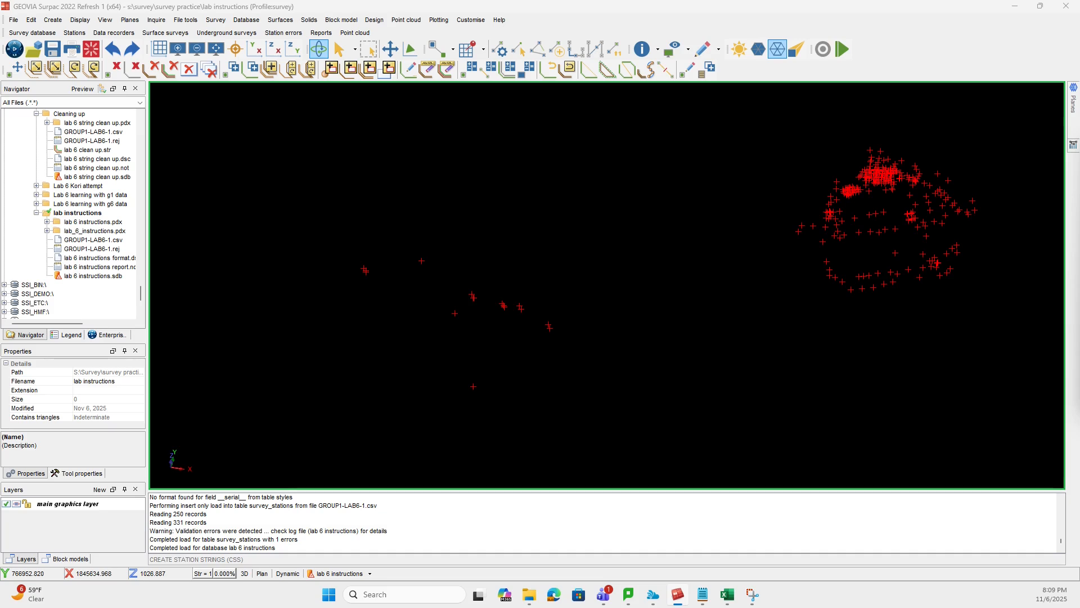
drag(959, 257, 523, 298)
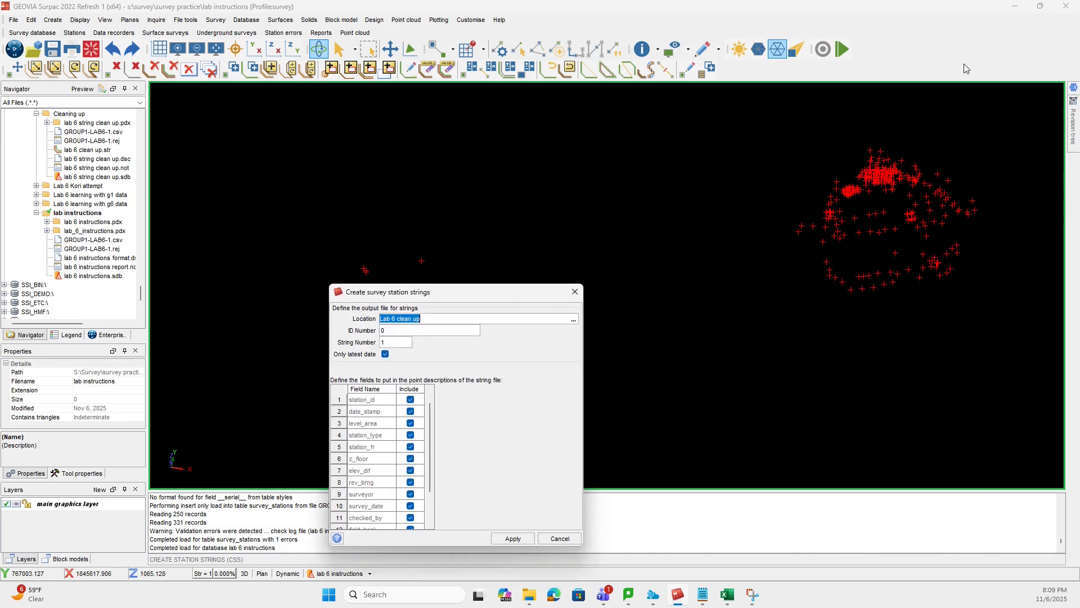
- Check which profile is active in the list of available profiles
right_click(904, 61)
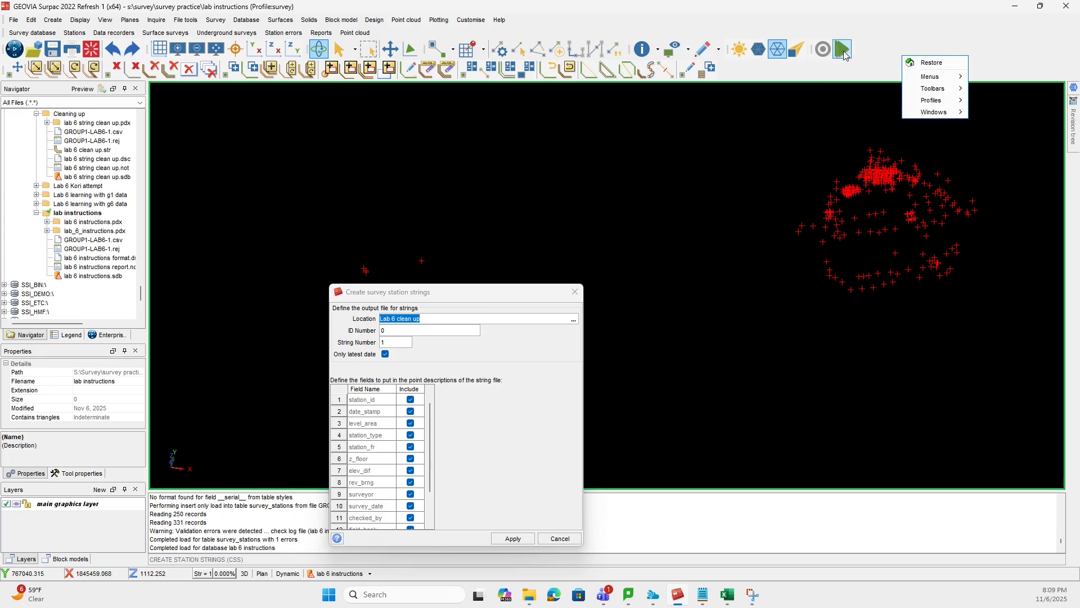
mouse_move(955, 101)
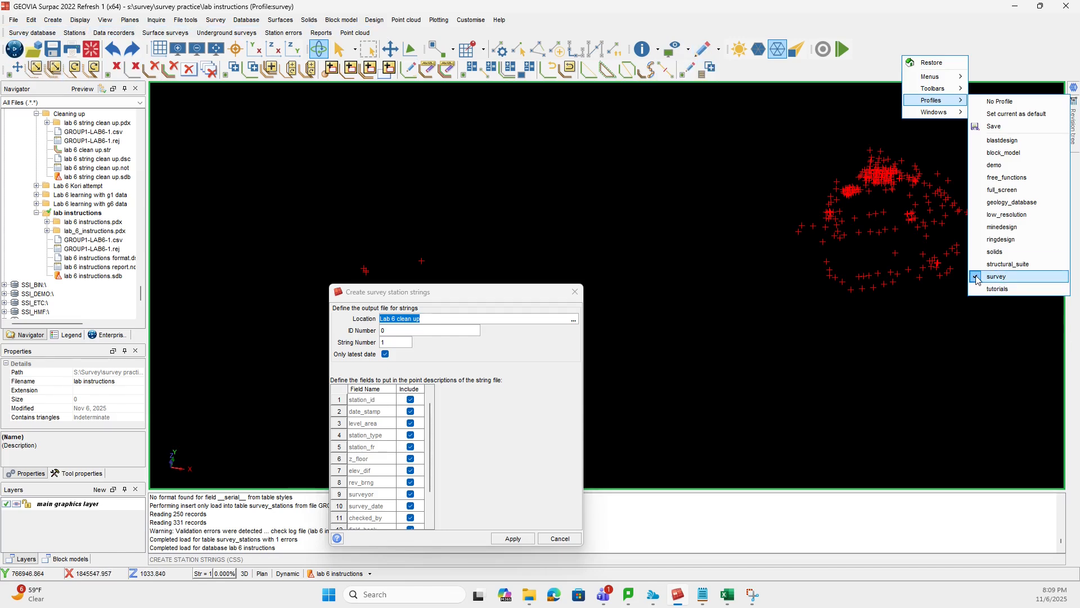
key(Escape)
key(Escape)
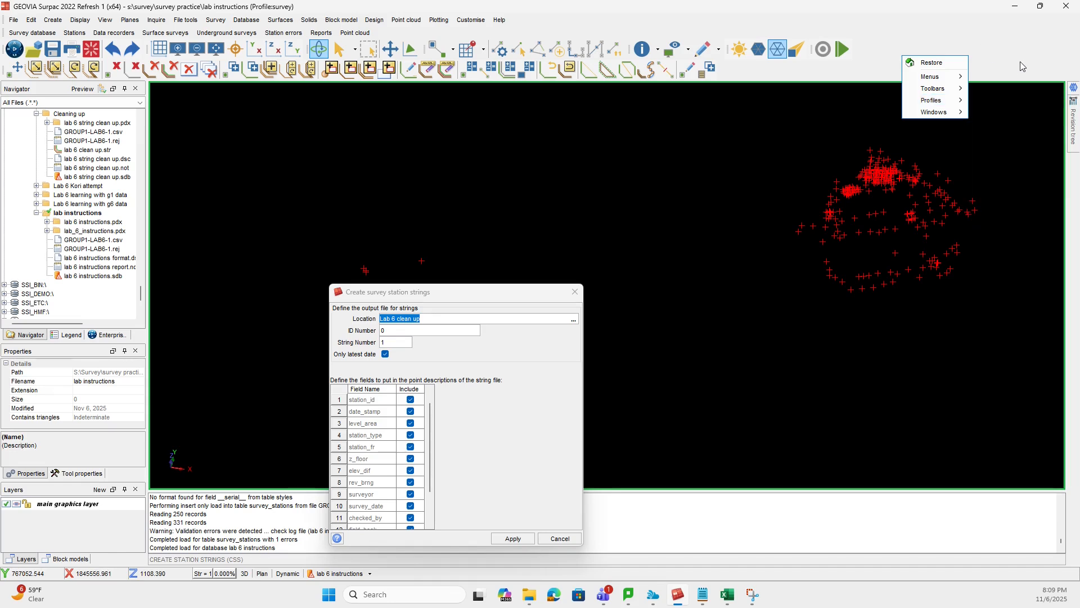
- Create the station string file Lab instructions with ID number 0, string number 1, all description fields included and no query constraints
drag(510, 292, 711, 117)
click(628, 144)
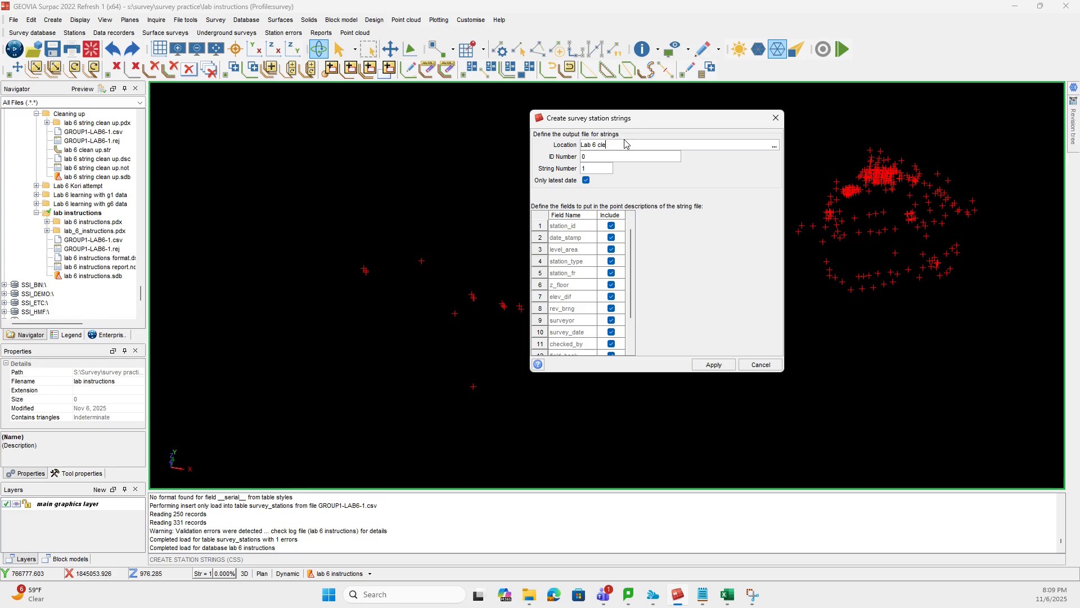
drag(645, 125, 727, 167)
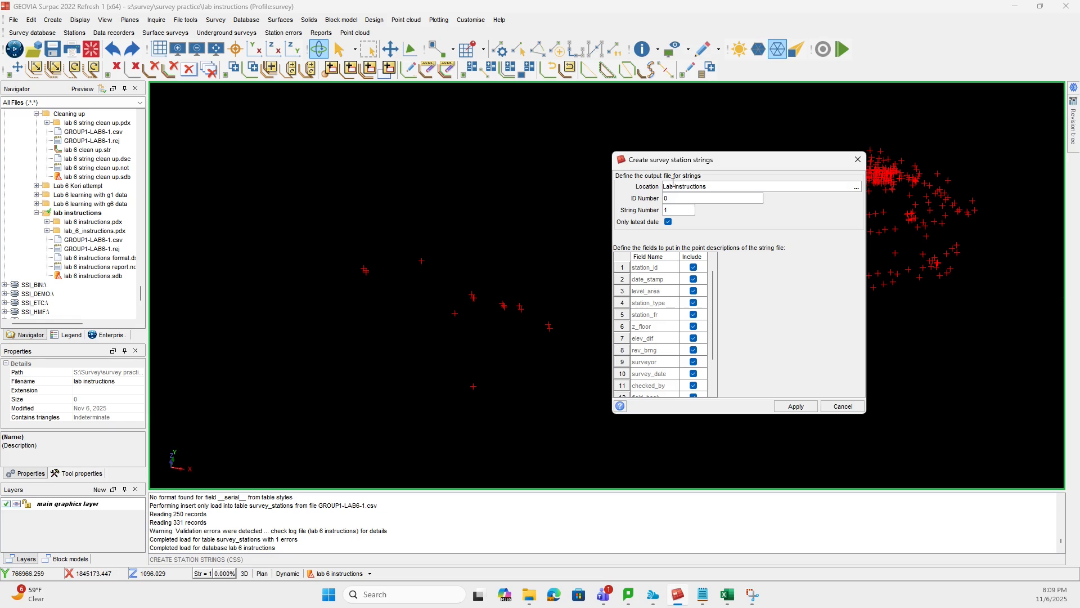
scroll(701, 302, down, 3)
scroll(699, 304, up, 3)
click(807, 411)
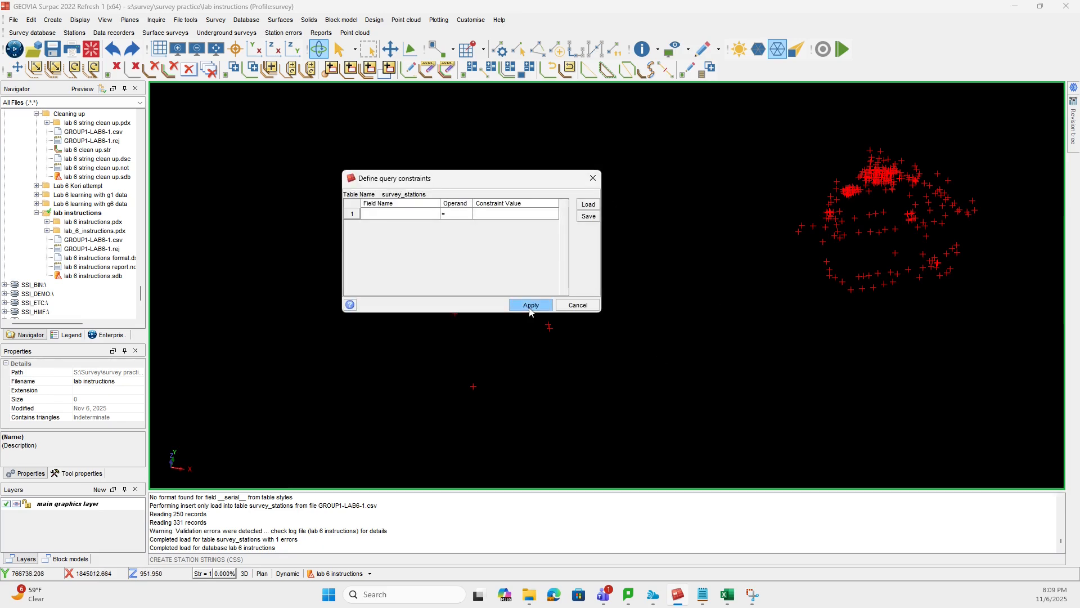
click(530, 304)
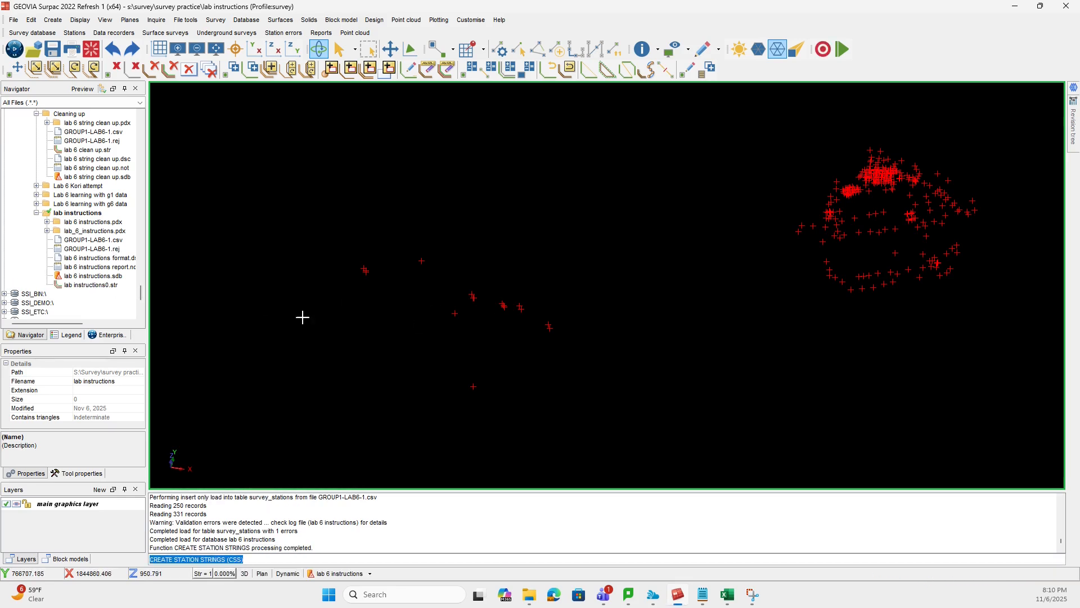
- Display the string file lab instructions0.str in the graphics area over the survey stations
drag(96, 285, 96, 288)
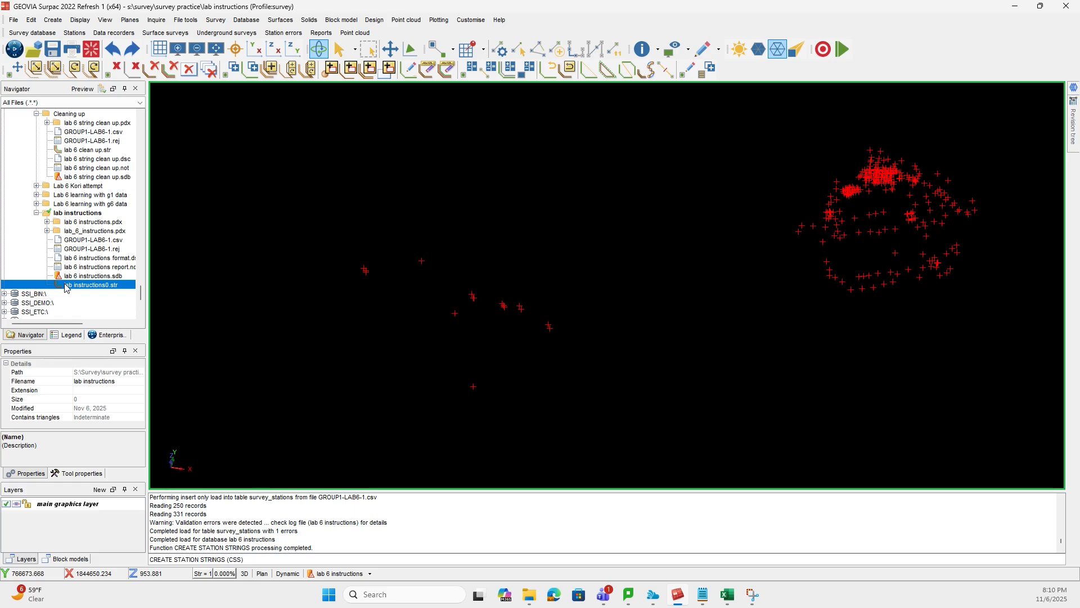
drag(66, 288, 470, 297)
drag(635, 382, 546, 322)
scroll(460, 304, up, 4)
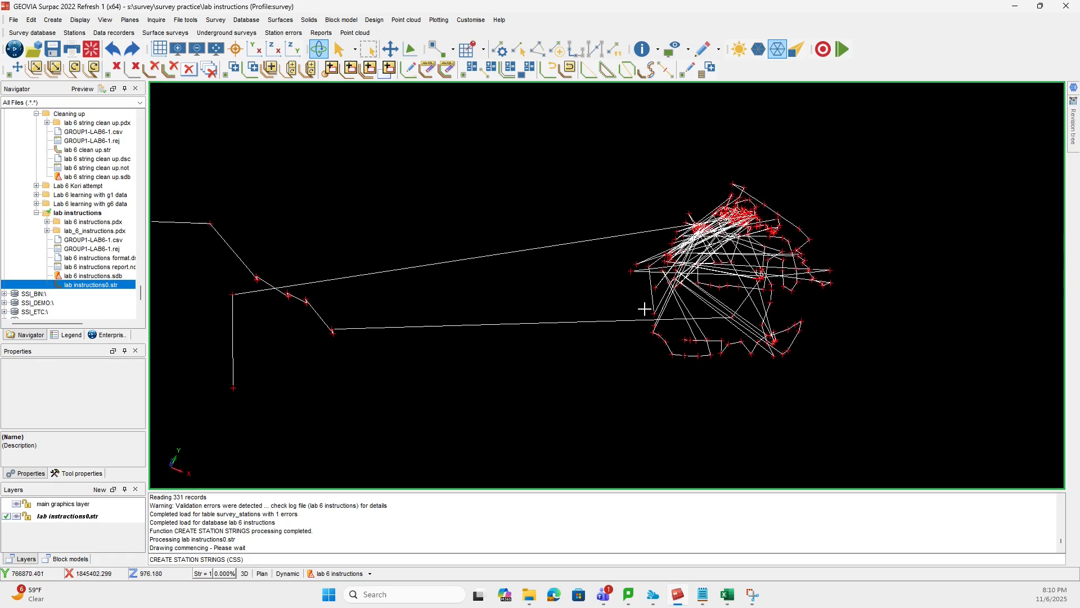
- Break the long diagonal segments crossing the open southern part of the station outline
middle_drag(806, 289, 674, 283)
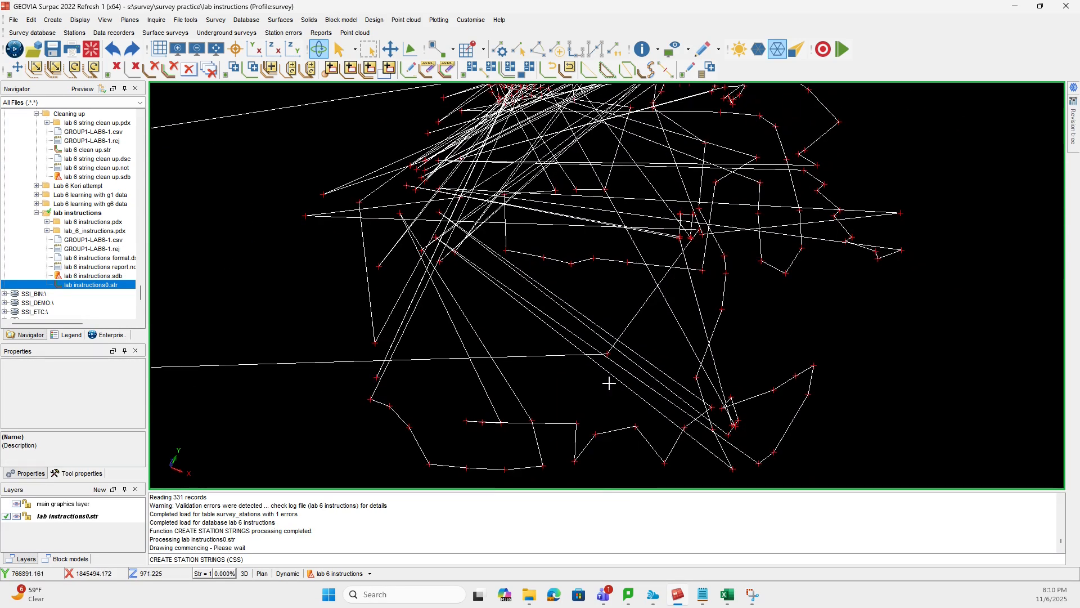
mouse_move(604, 396)
mouse_down()
mouse_move(619, 371)
mouse_move(605, 366)
mouse_move(613, 394)
mouse_up()
drag(654, 319, 655, 327)
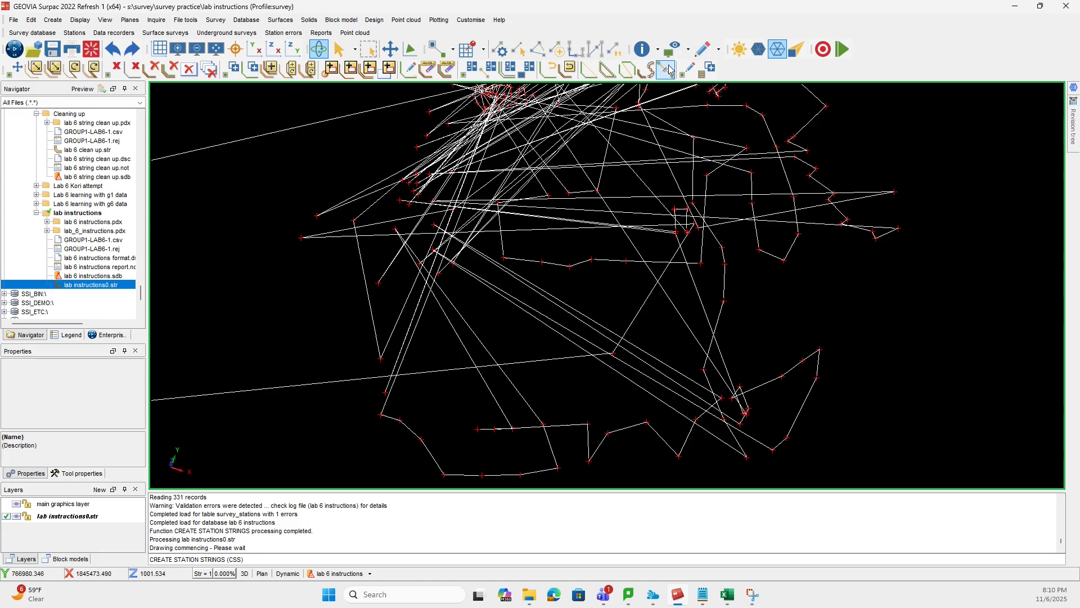
click(666, 70)
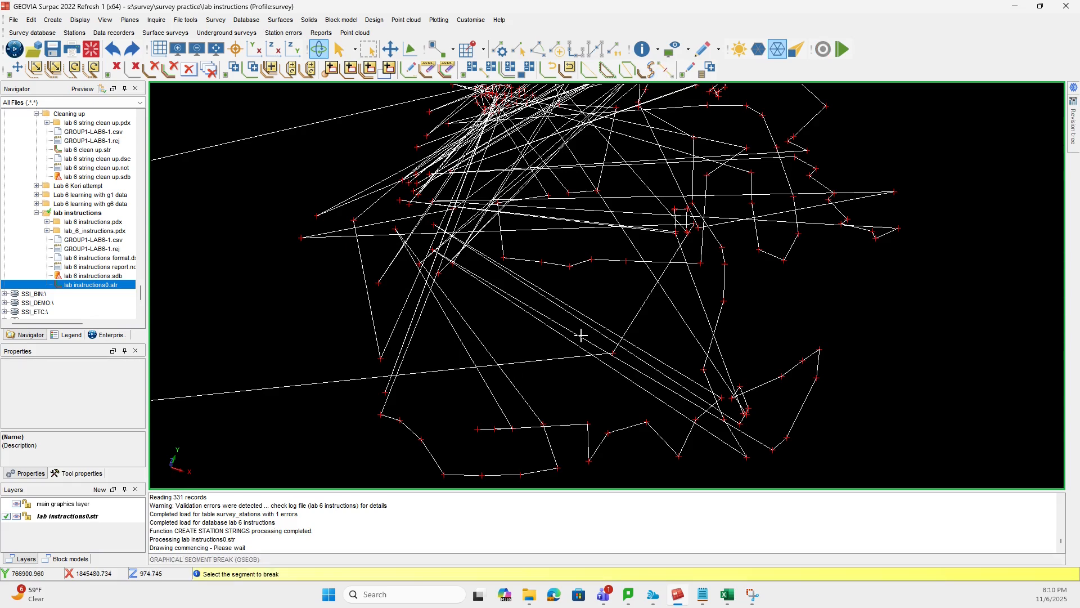
click(536, 324)
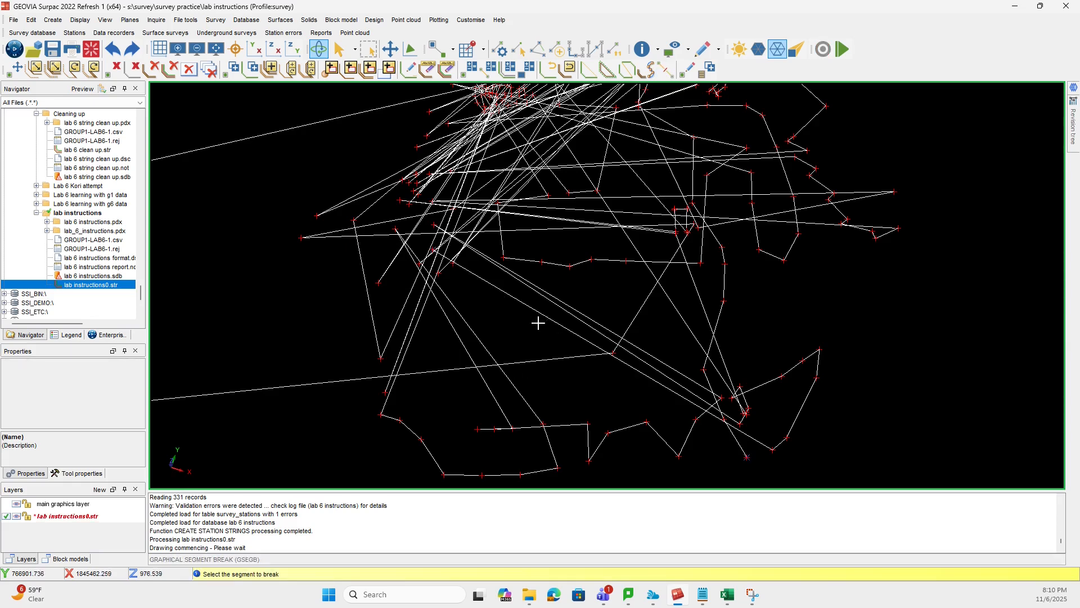
click(551, 355)
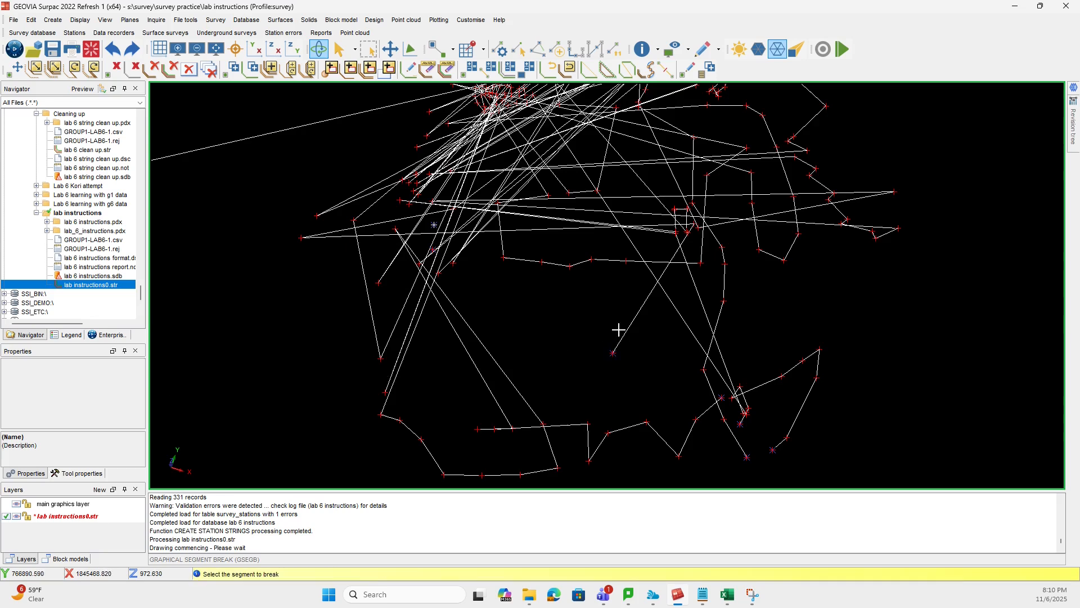
- Break the fan of long segments running between the dense northern clusters and the western stations
click(507, 168)
click(521, 180)
click(521, 182)
click(520, 181)
click(511, 163)
click(514, 166)
click(512, 160)
click(499, 142)
click(487, 123)
click(486, 121)
click(486, 122)
click(485, 128)
click(487, 133)
click(487, 140)
click(475, 133)
click(476, 132)
click(474, 133)
click(474, 132)
click(473, 132)
click(472, 132)
click(471, 130)
click(477, 135)
click(465, 138)
click(486, 146)
- Break the long, nearly horizontal segments that cross the middle of the outline from the western stations to the eastern side
scroll(446, 137, down, 3)
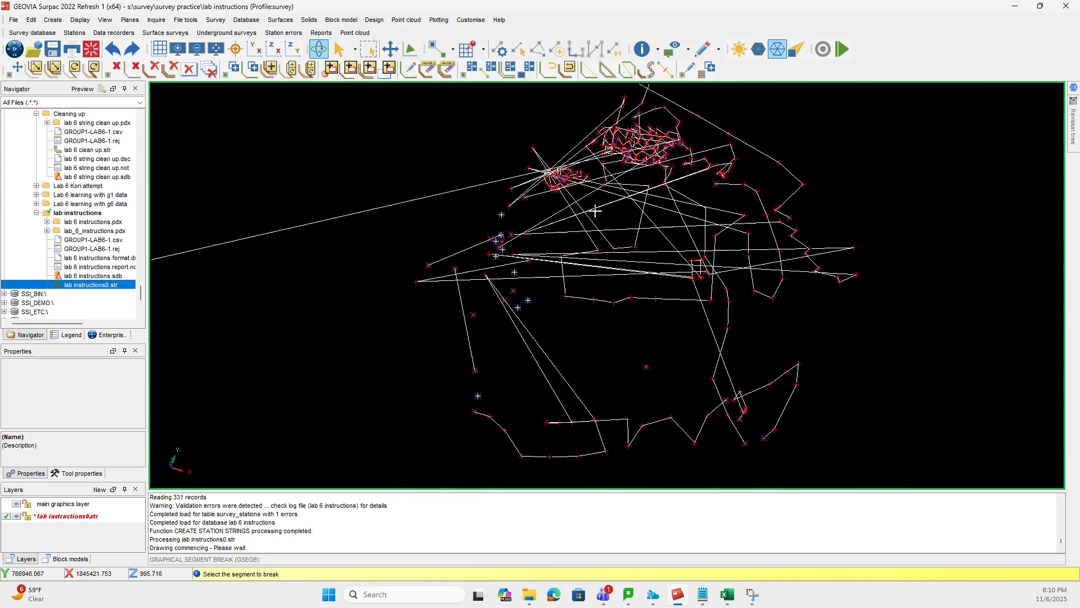
click(567, 225)
click(589, 228)
click(574, 232)
click(583, 236)
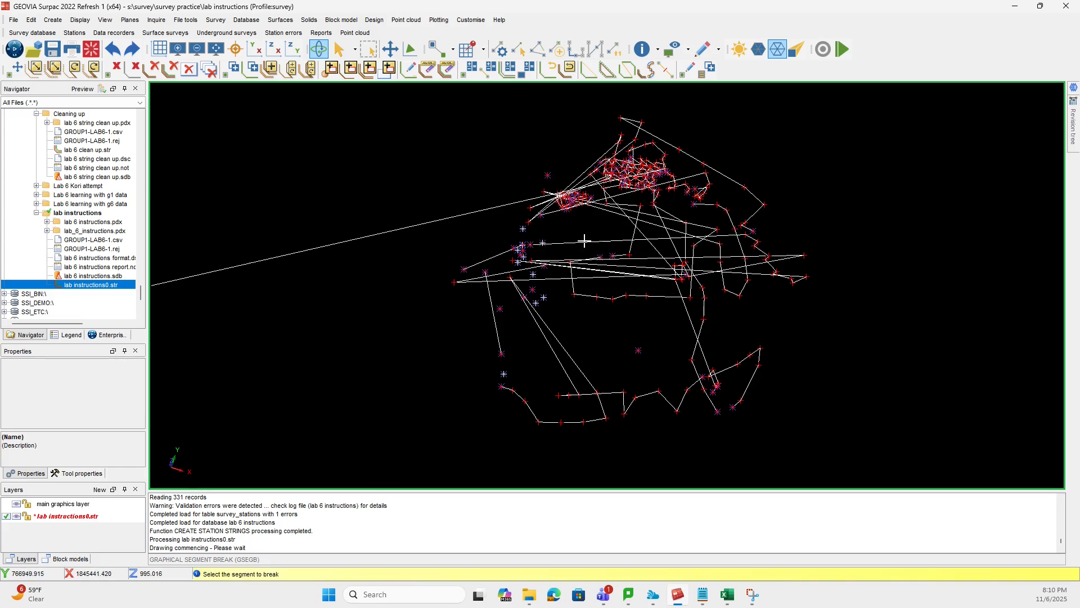
click(555, 282)
click(563, 255)
click(574, 263)
click(585, 268)
click(586, 267)
click(591, 245)
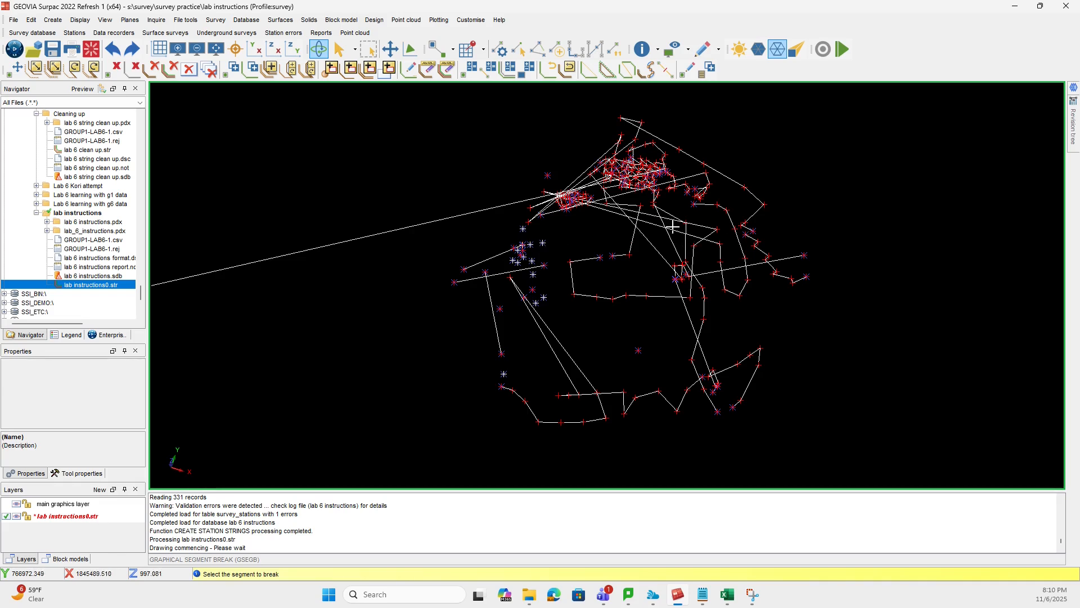
- Join the upper end of the sloping western segment to the two isolated points east of it, one after the other
scroll(516, 248, up, 3)
middle_drag(512, 253, 711, 243)
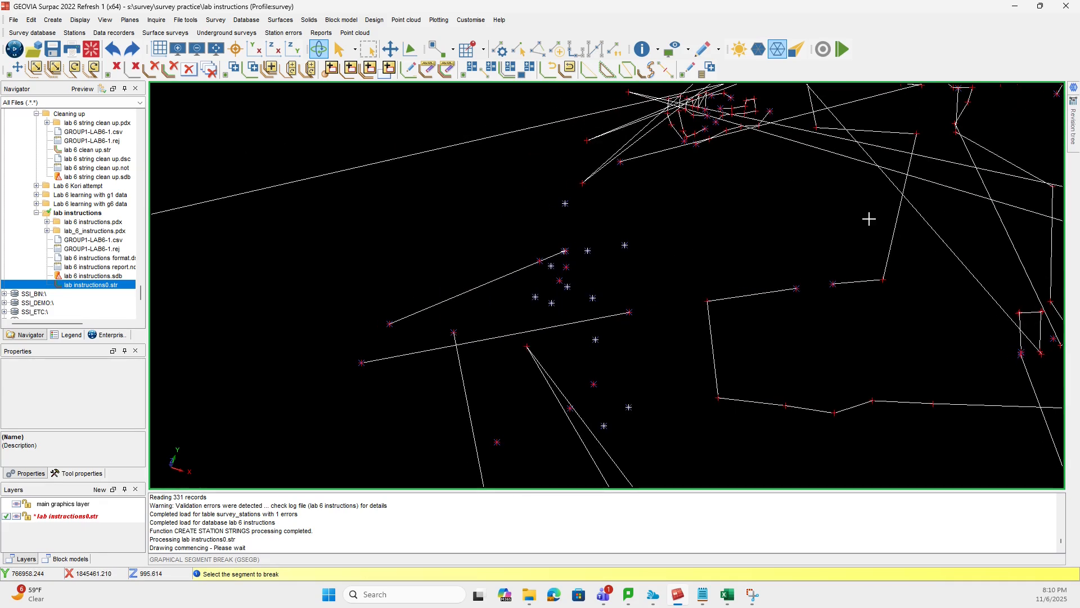
click(630, 72)
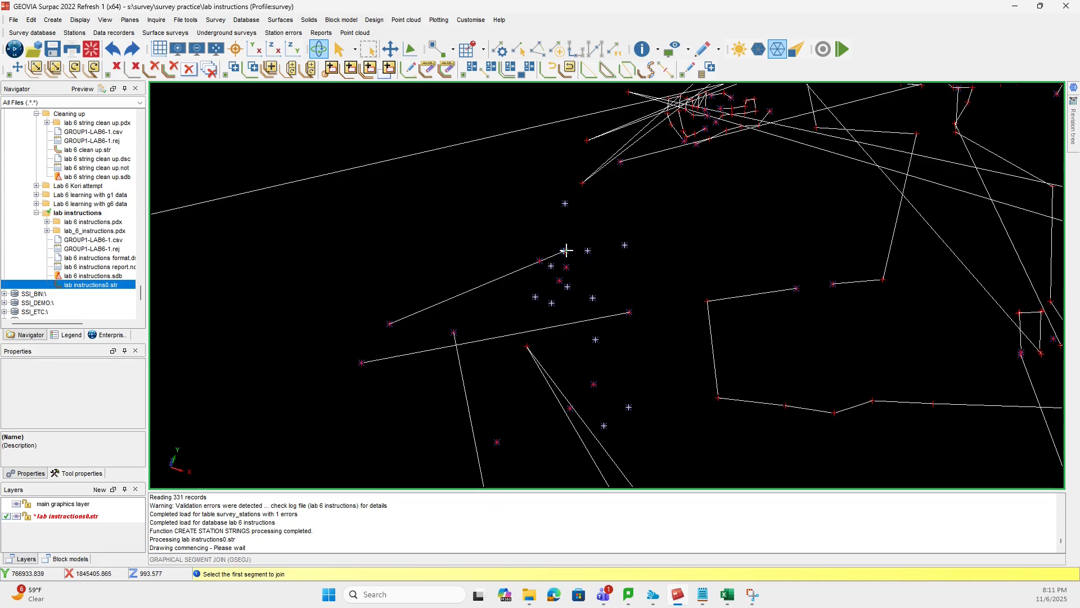
scroll(583, 254, up, 4)
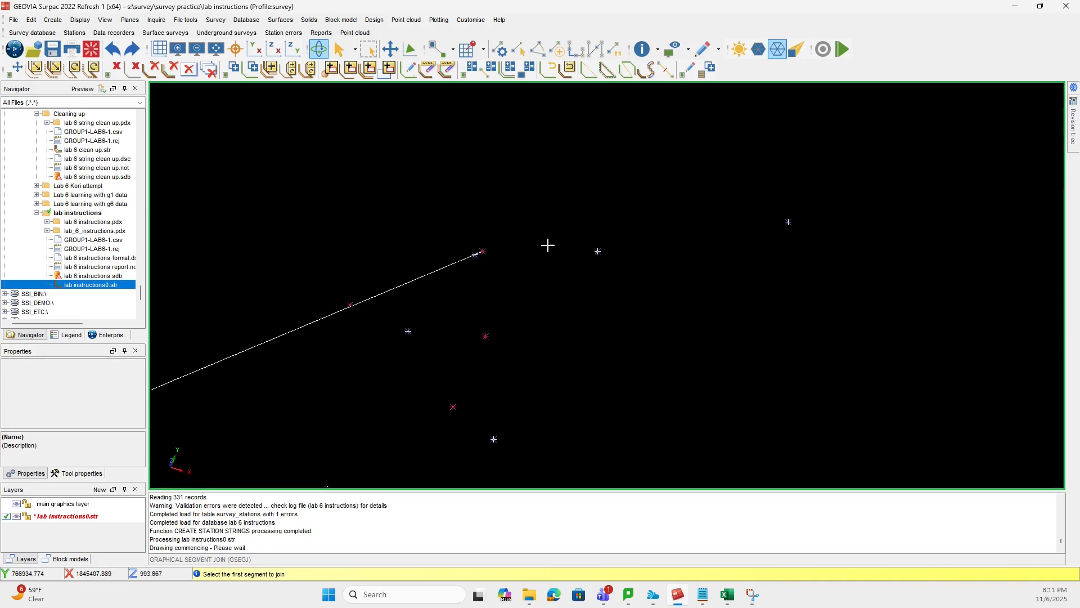
click(411, 255)
click(650, 253)
scroll(647, 242, down, 3)
click(623, 275)
click(754, 254)
- Join the neighbouring isolated points just below the extended western segment into one short zigzag segment
scroll(696, 299, down, 3)
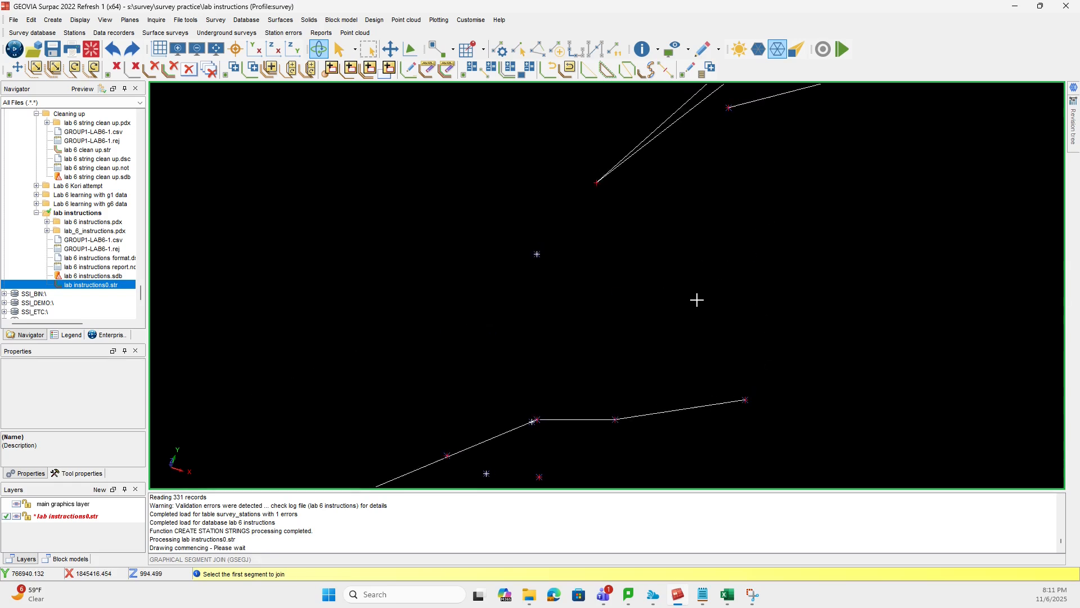
scroll(653, 318, up, 3)
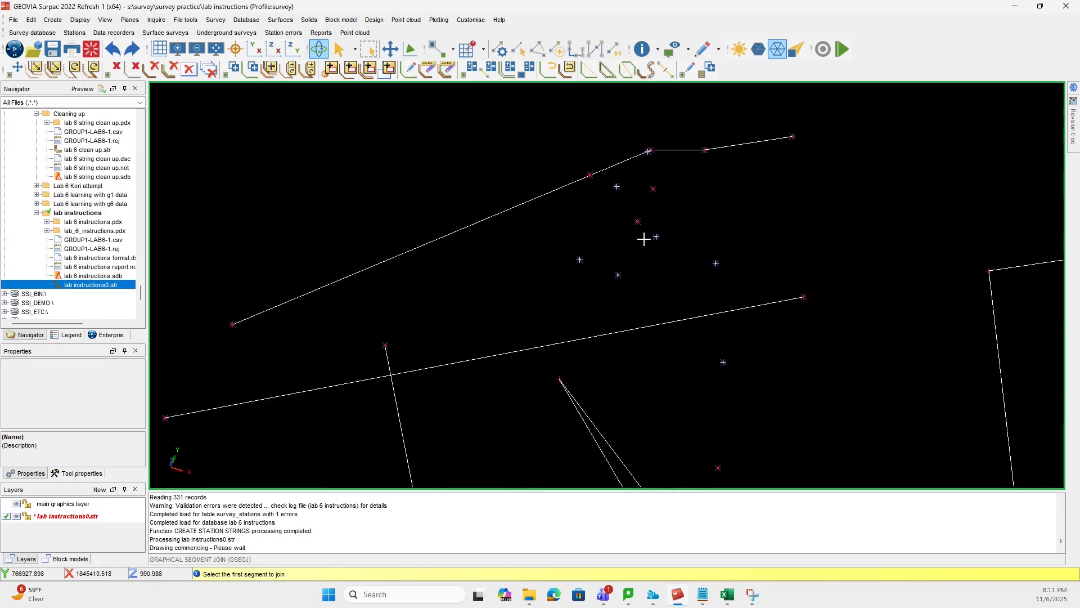
click(639, 220)
click(657, 238)
scroll(810, 259, down, 6)
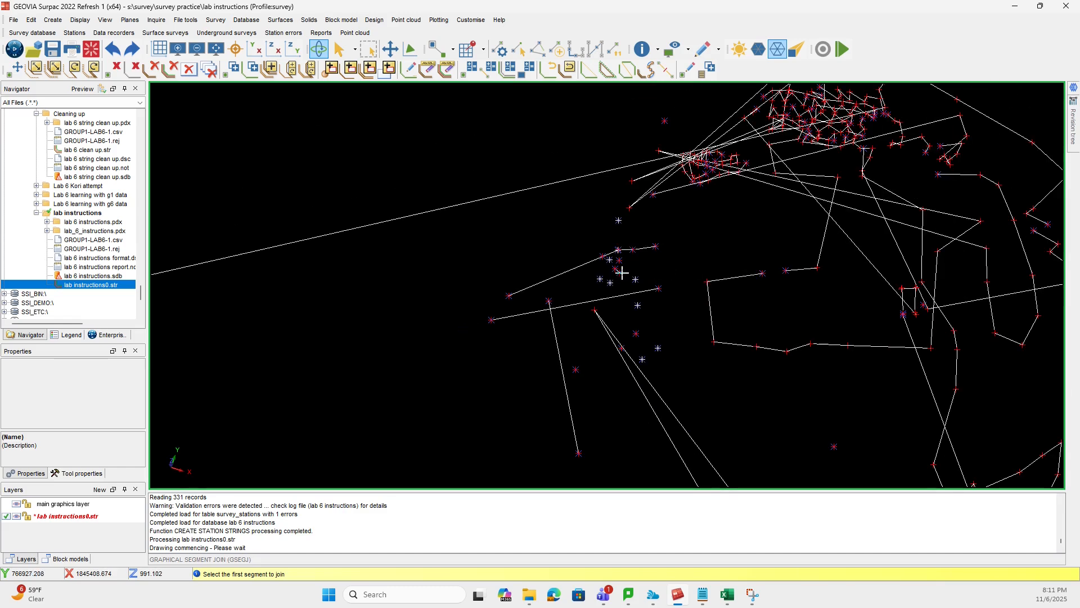
scroll(657, 268, up, 3)
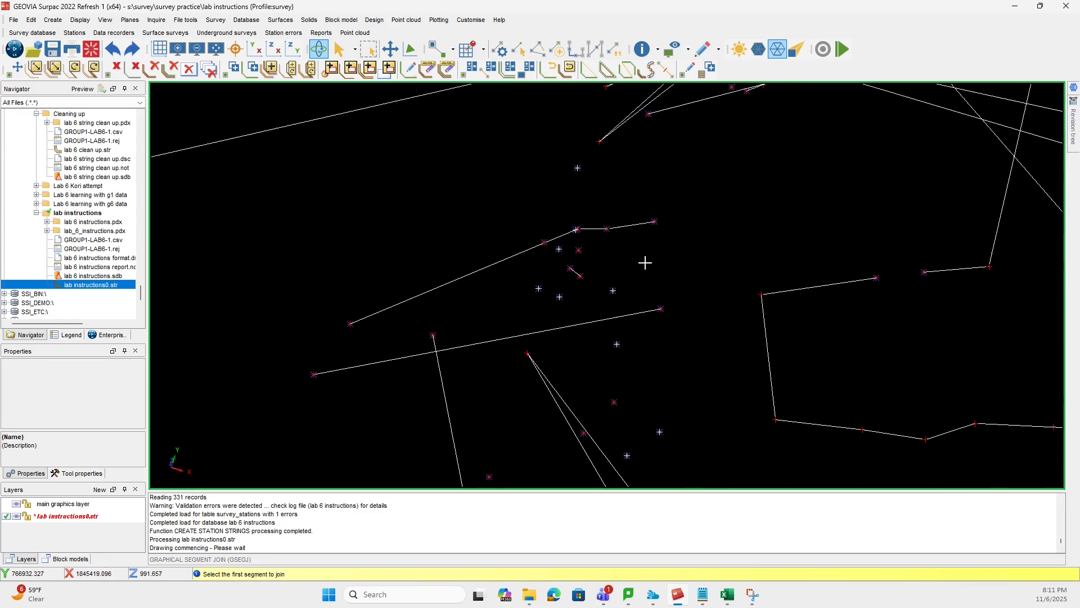
click(577, 248)
click(560, 248)
click(572, 276)
click(568, 268)
- Join the eastern end of the extended western segment to the eastern end of the long segment below it
scroll(489, 279, down, 3)
scroll(511, 290, up, 3)
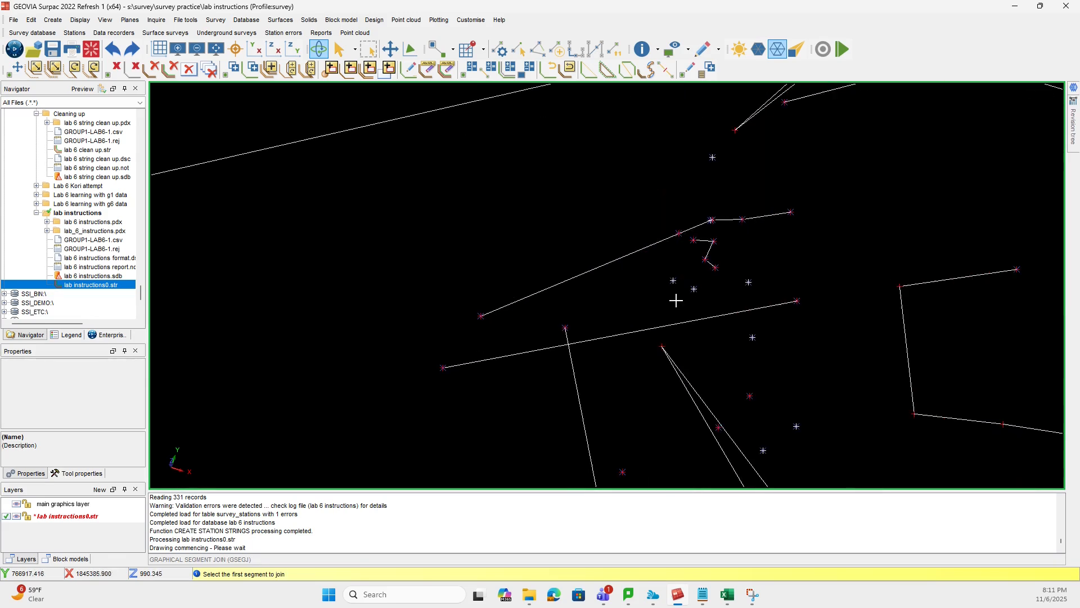
click(751, 281)
click(792, 211)
click(797, 298)
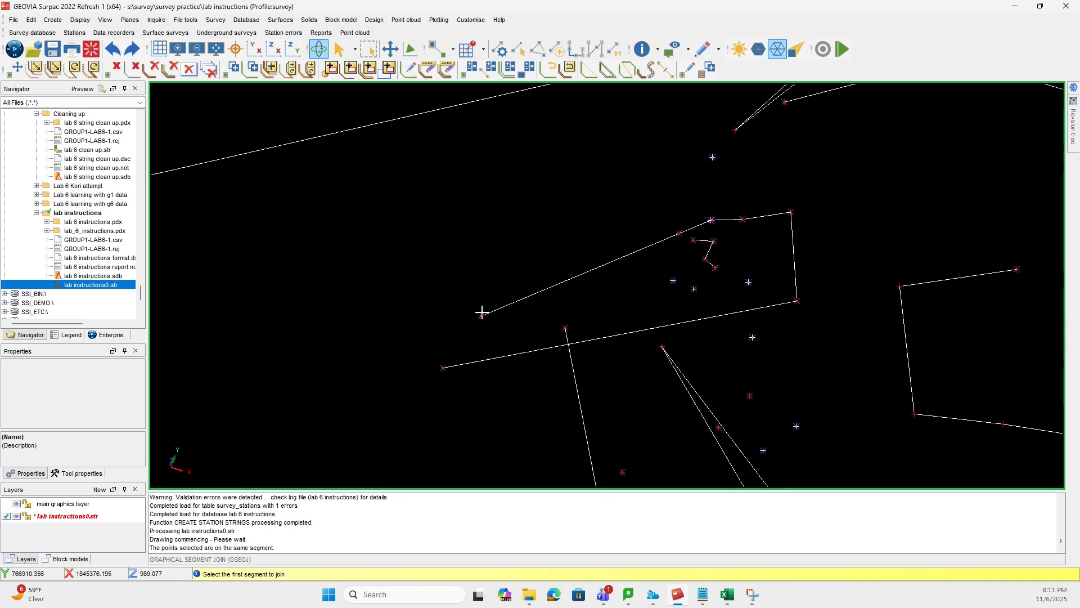
- Try to join the two open western ends of the combined segment
click(443, 367)
click(483, 314)
click(443, 366)
click(479, 314)
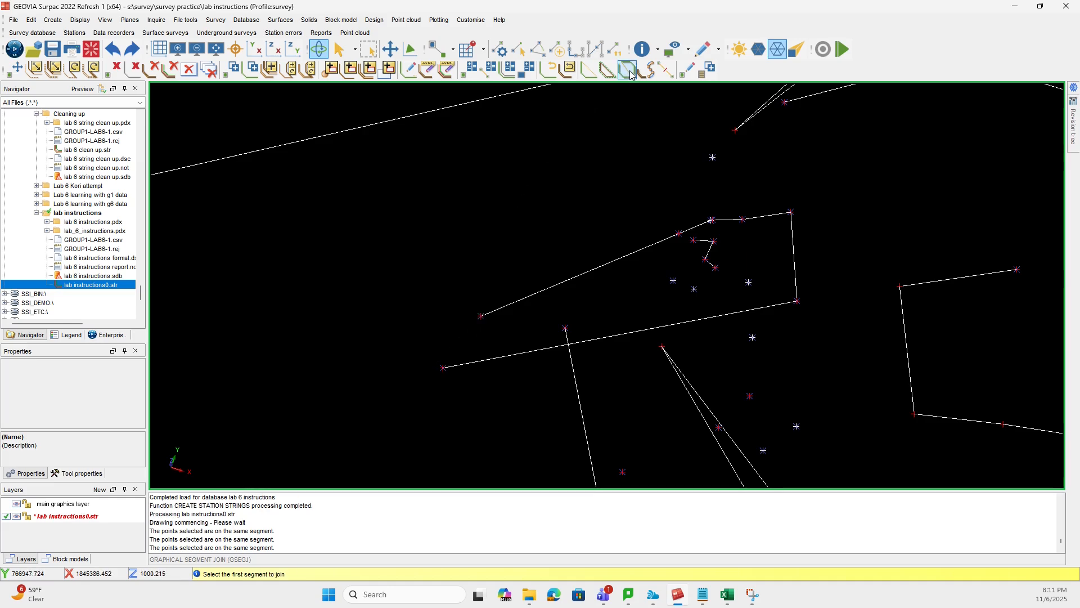
scroll(629, 313, down, 10)
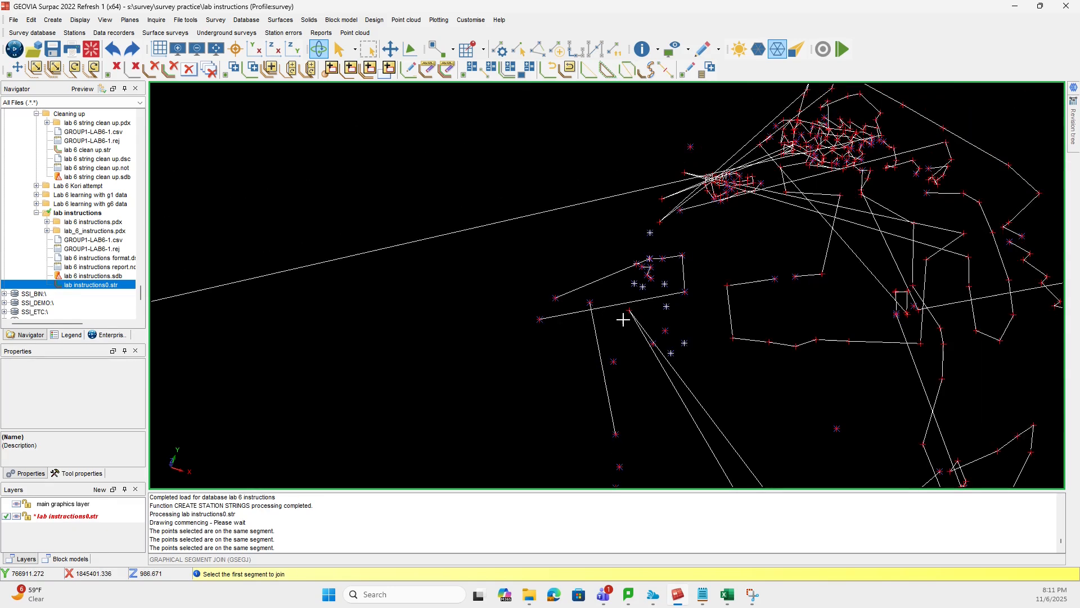
scroll(645, 289, up, 6)
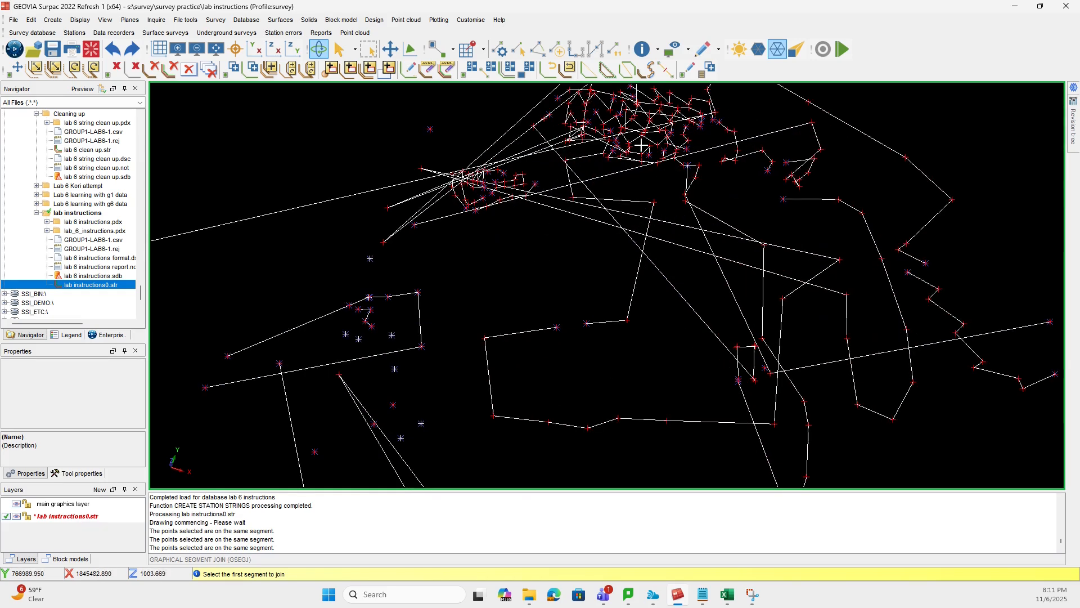
scroll(645, 301, down, 5)
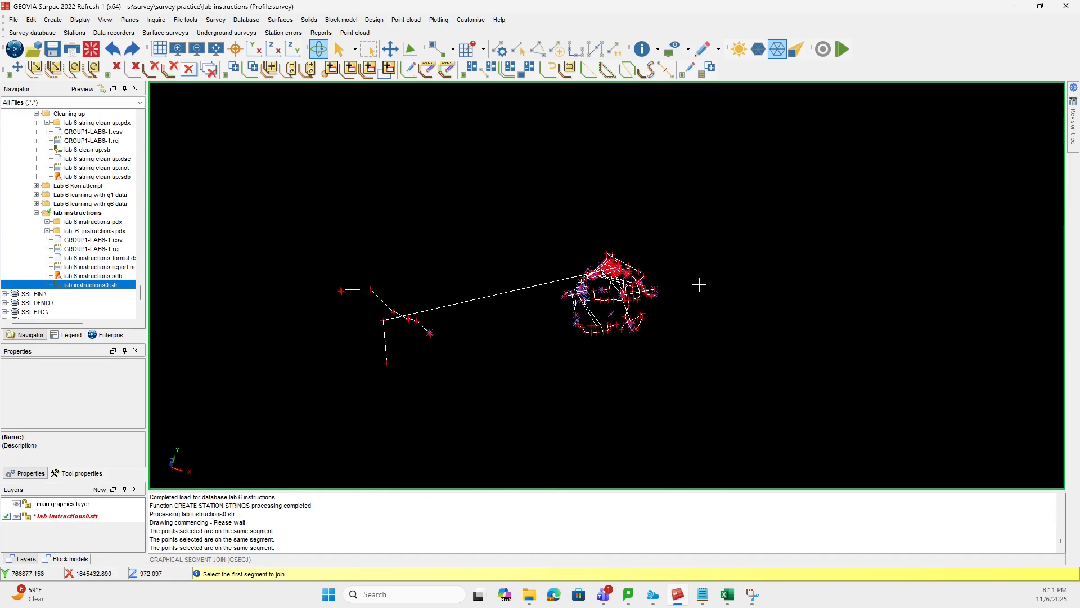
middle_drag(561, 319, 699, 284)
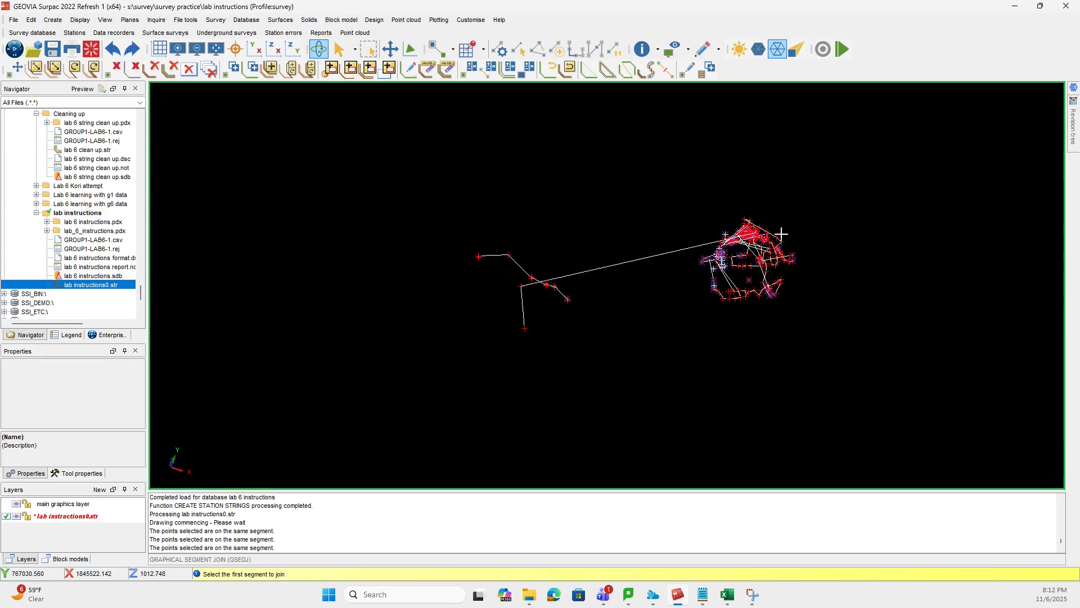
scroll(782, 222, up, 5)
scroll(745, 289, down, 6)
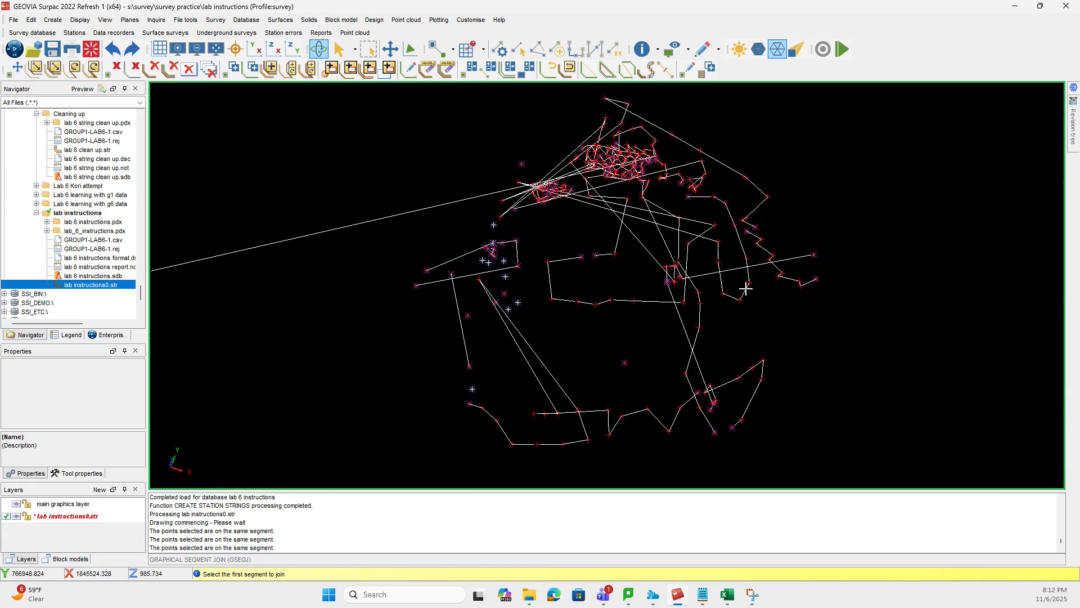
- Clear the station strings from the graphics workspace and open lab 6 clean up.str from the Cleaning up folder
click(90, 55)
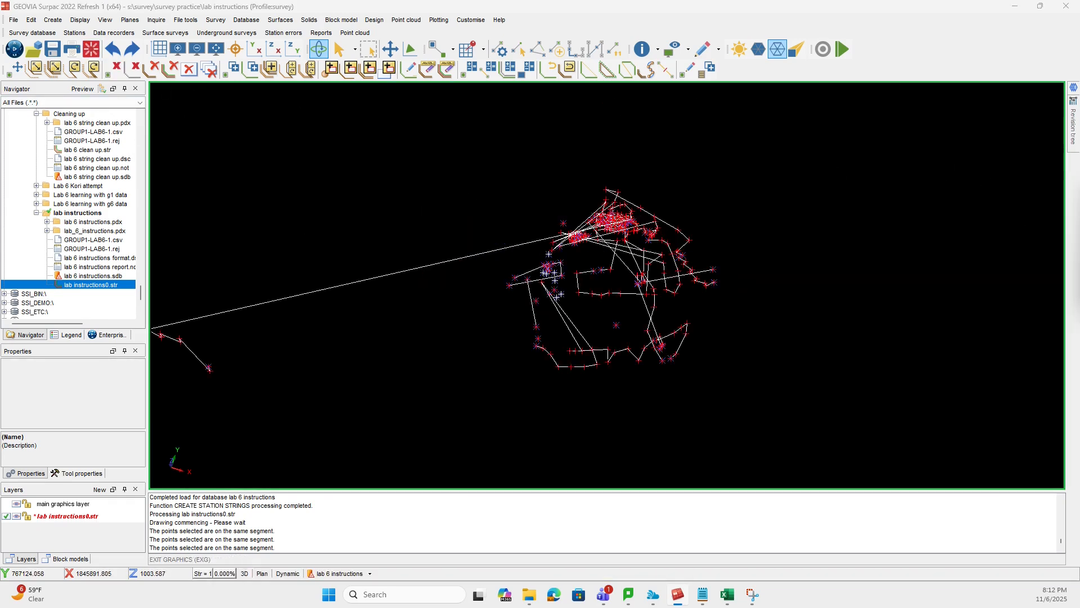
click(688, 288)
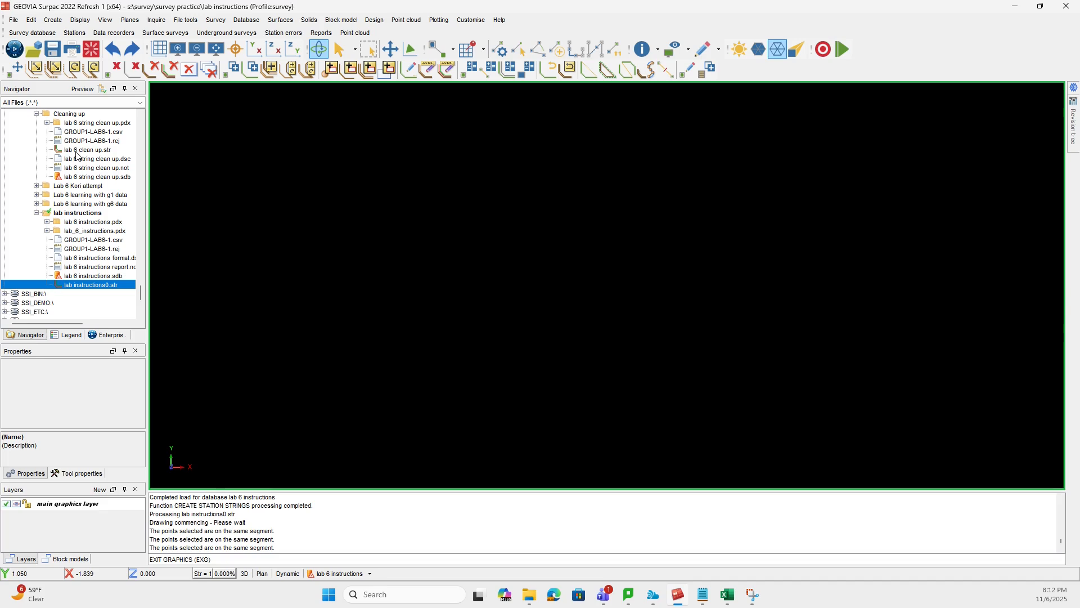
click(77, 150)
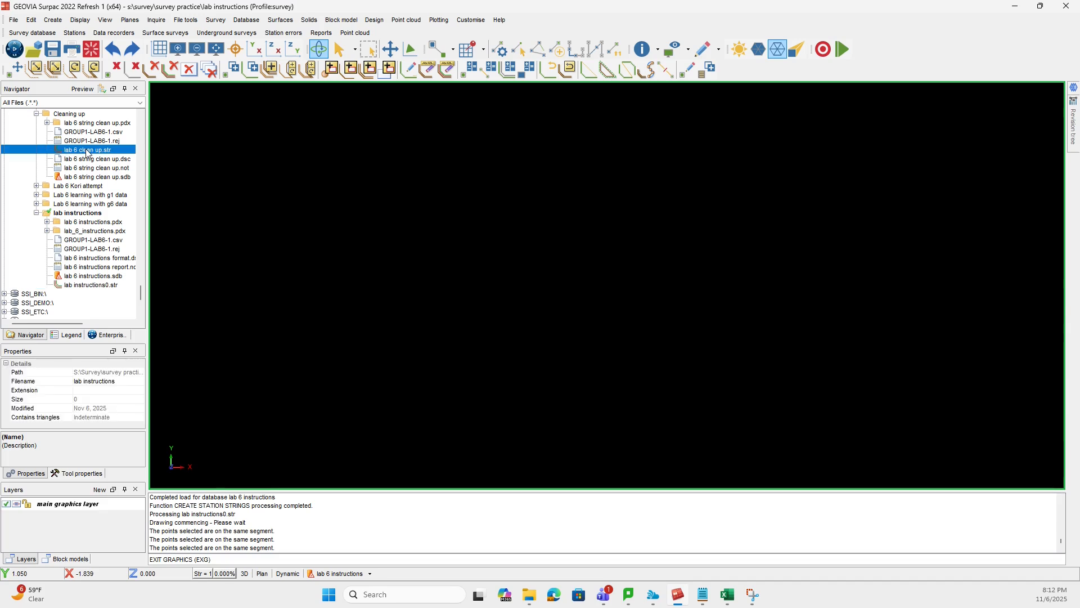
drag(77, 150, 737, 351)
- Examine the cleaned-up string segments across the whole site, including the small notch near the central loop
scroll(573, 248, up, 5)
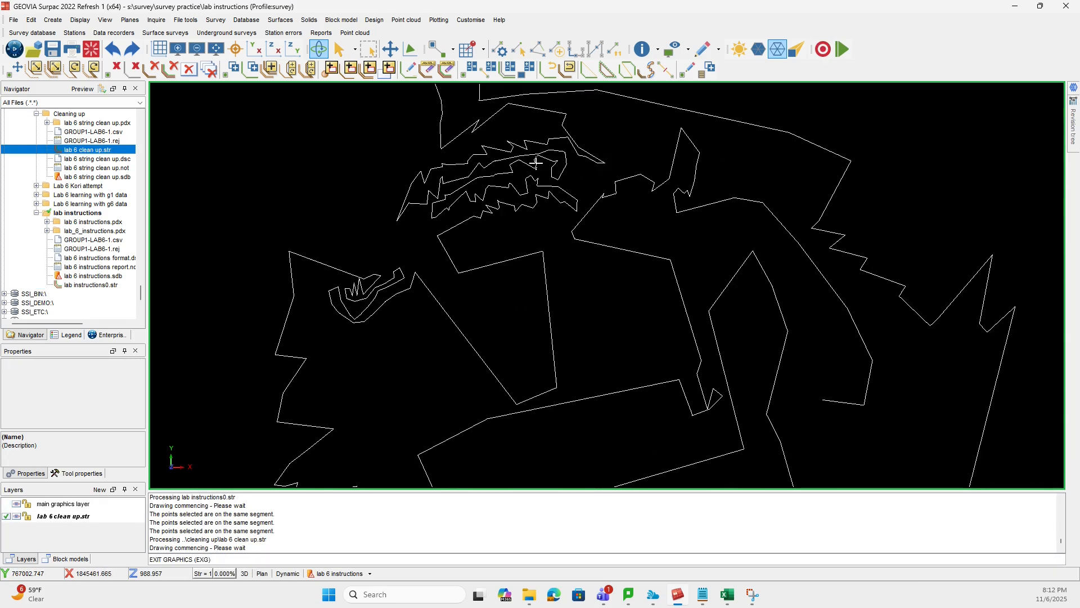
scroll(572, 248, down, 5)
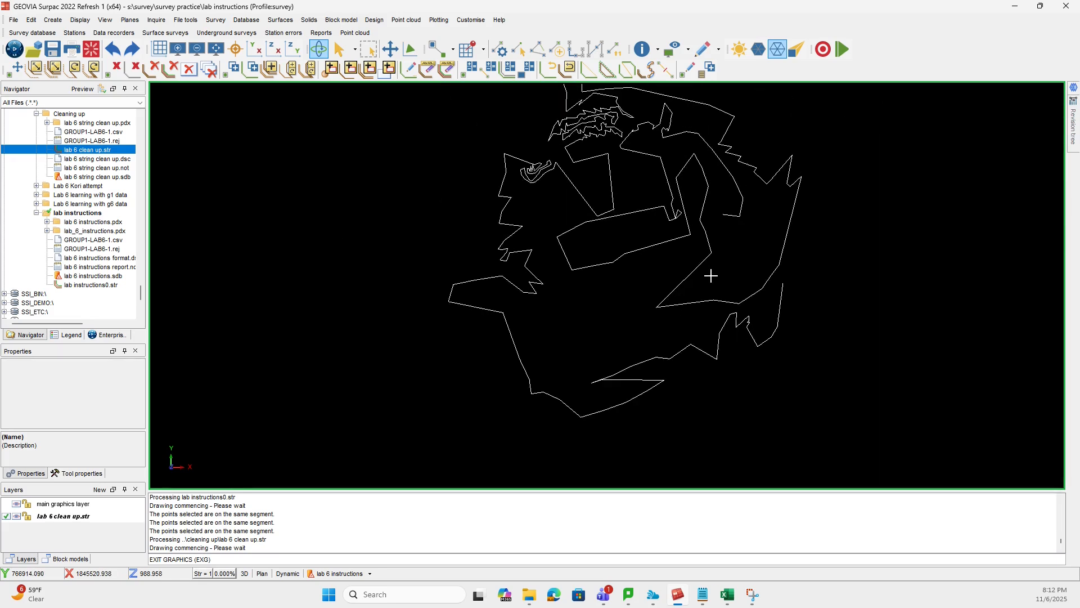
scroll(710, 275, up, 3)
scroll(656, 292, down, 3)
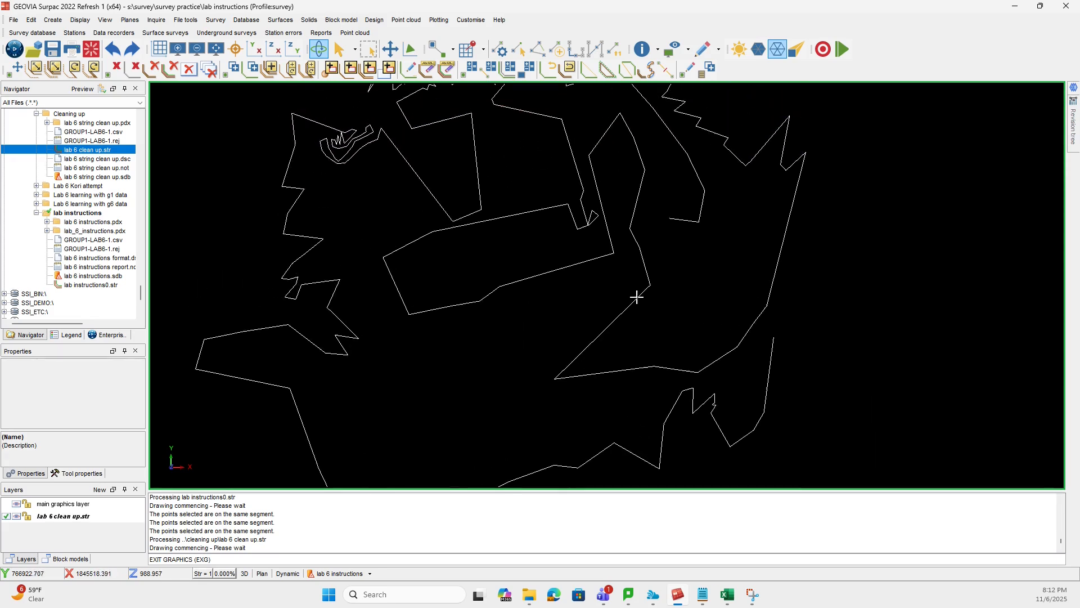
scroll(621, 258, up, 4)
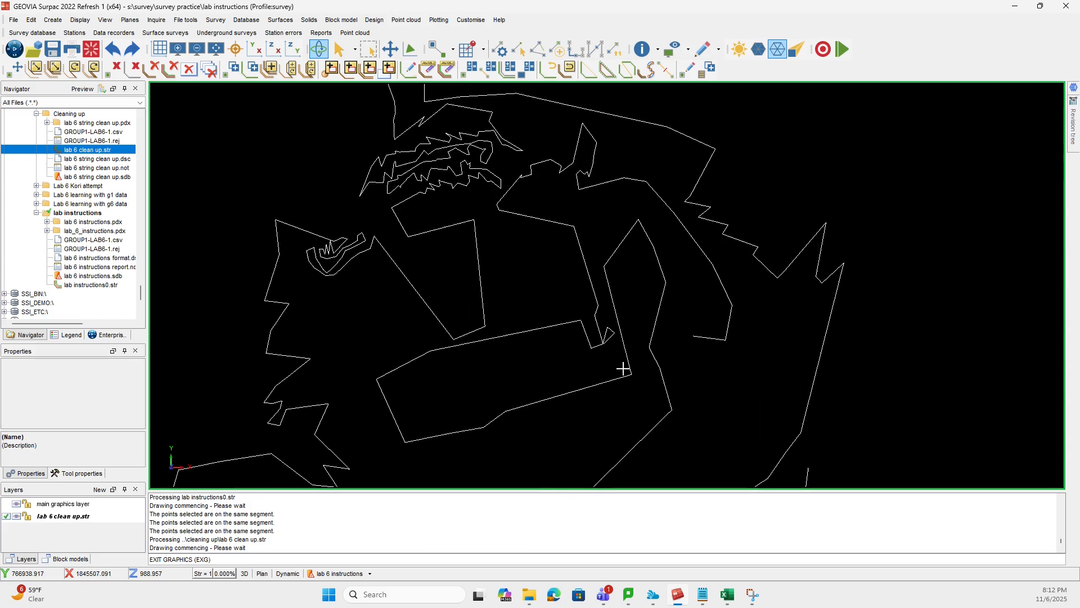
scroll(597, 326, up, 4)
scroll(529, 235, down, 4)
scroll(534, 234, up, 1)
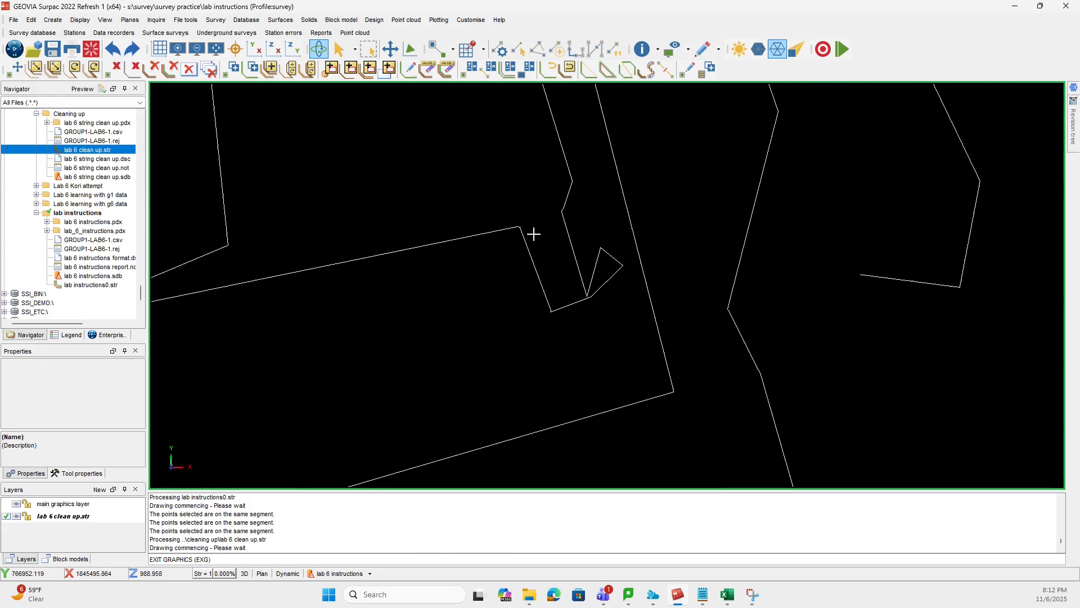
scroll(586, 233, down, 3)
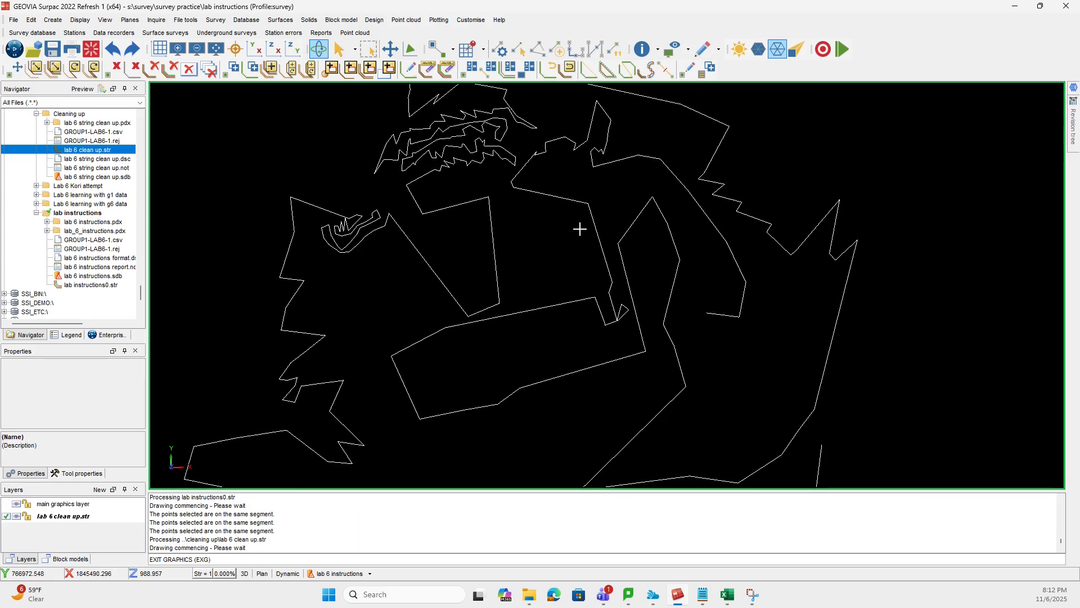
middle_drag(580, 229, 600, 290)
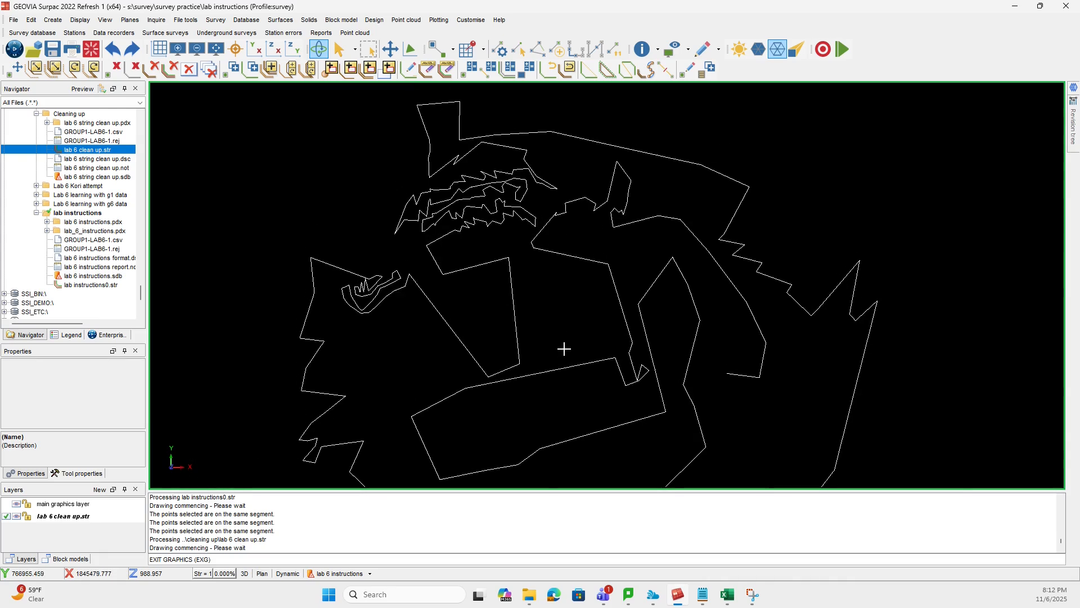
scroll(563, 349, up, 2)
scroll(563, 349, down, 4)
scroll(766, 330, up, 1)
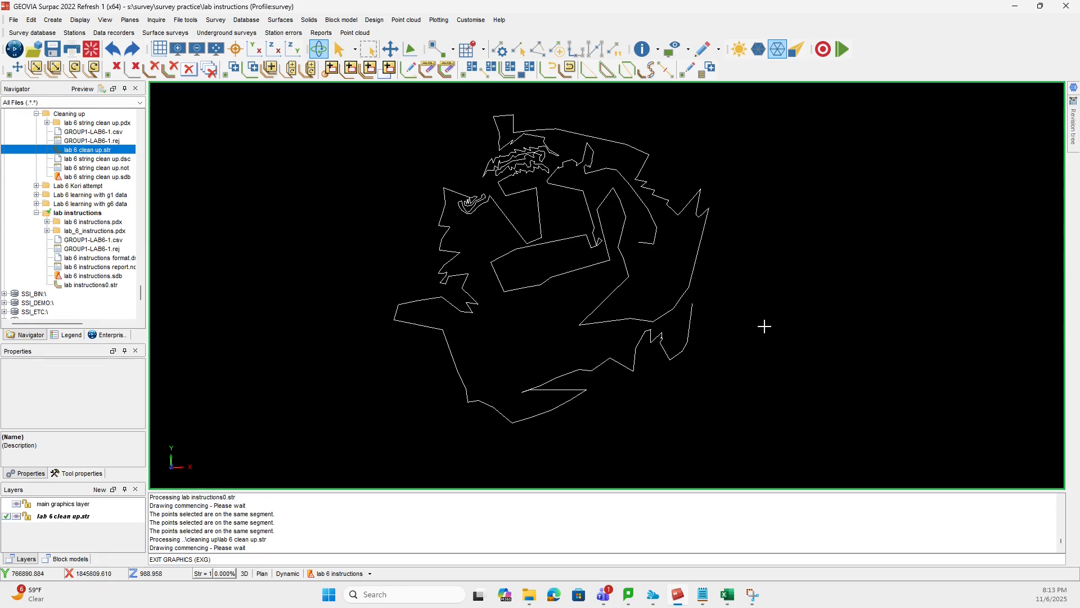
- Create a DTM from the lab 6 clean up.str layer on the XY plane with object ID 1 and the breakline test enabled
click(491, 28)
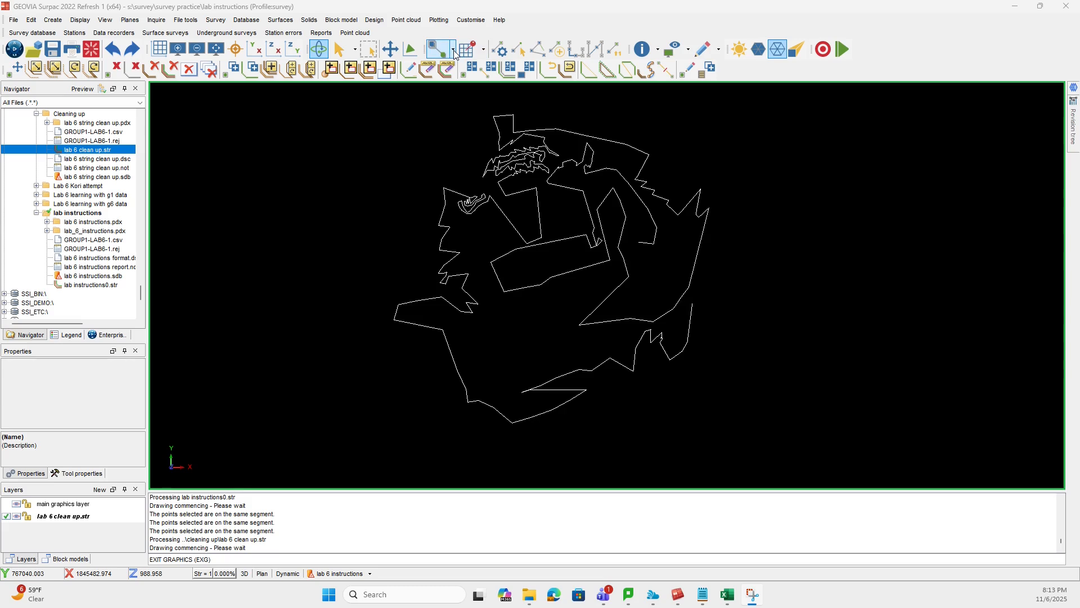
click(284, 20)
click(287, 20)
click(288, 21)
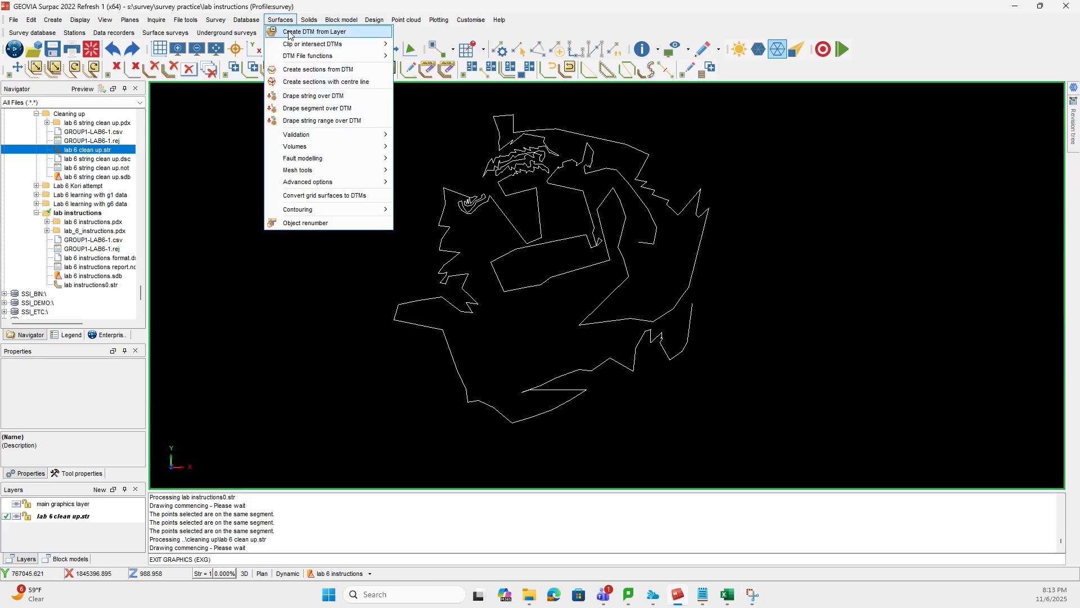
click(290, 32)
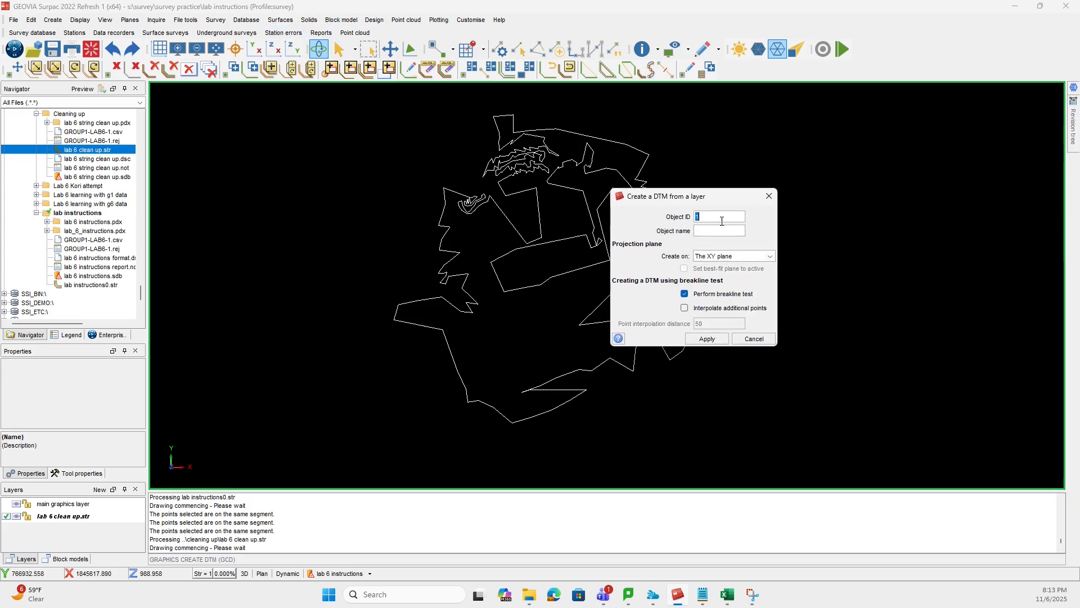
click(708, 228)
click(716, 337)
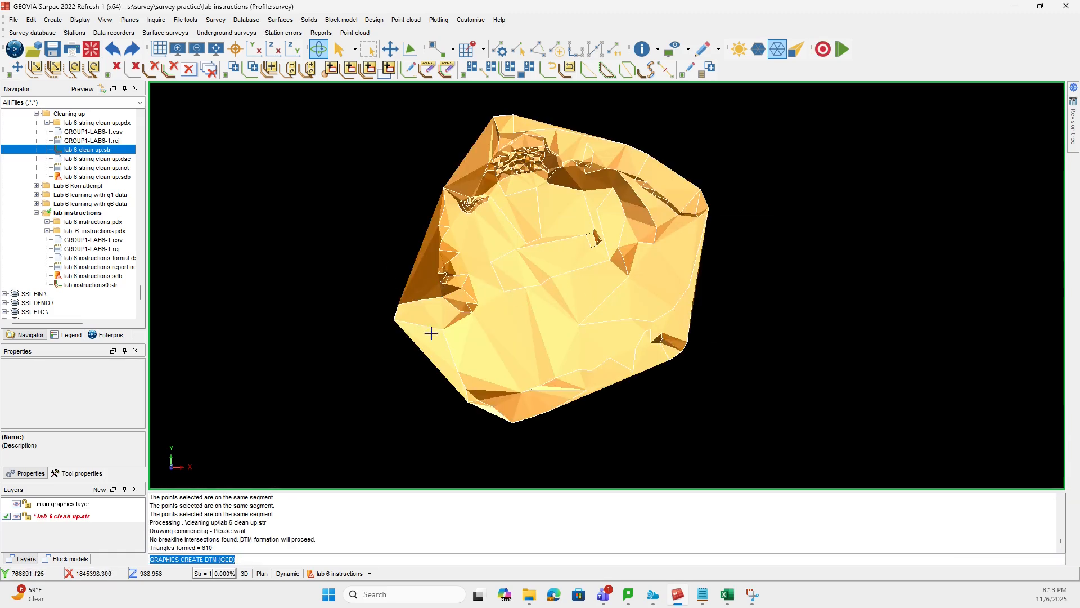
drag(405, 407, 338, 391)
drag(378, 416, 380, 379)
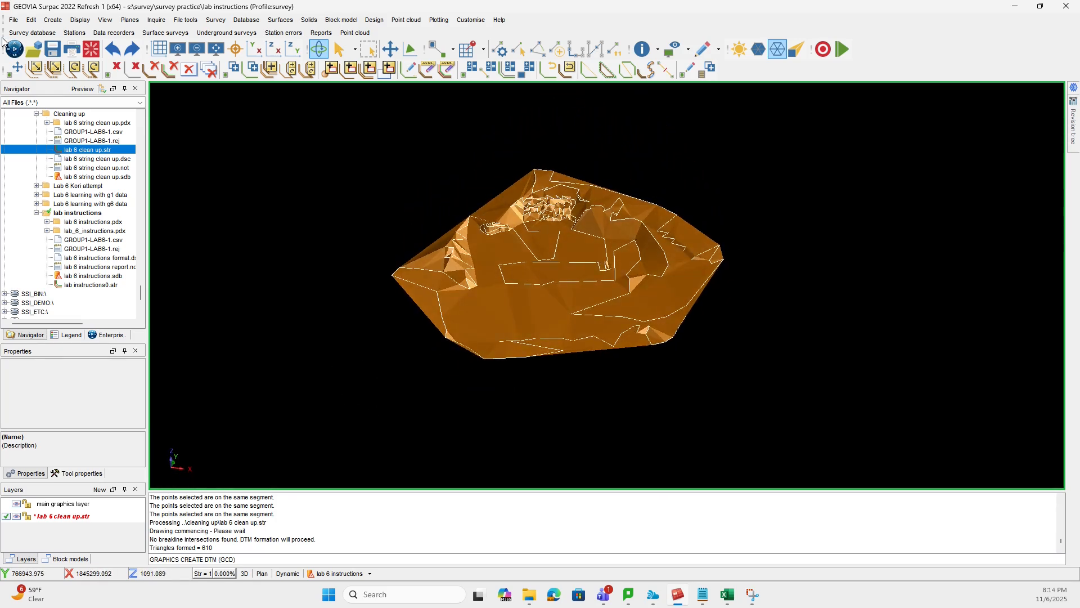
click(50, 52)
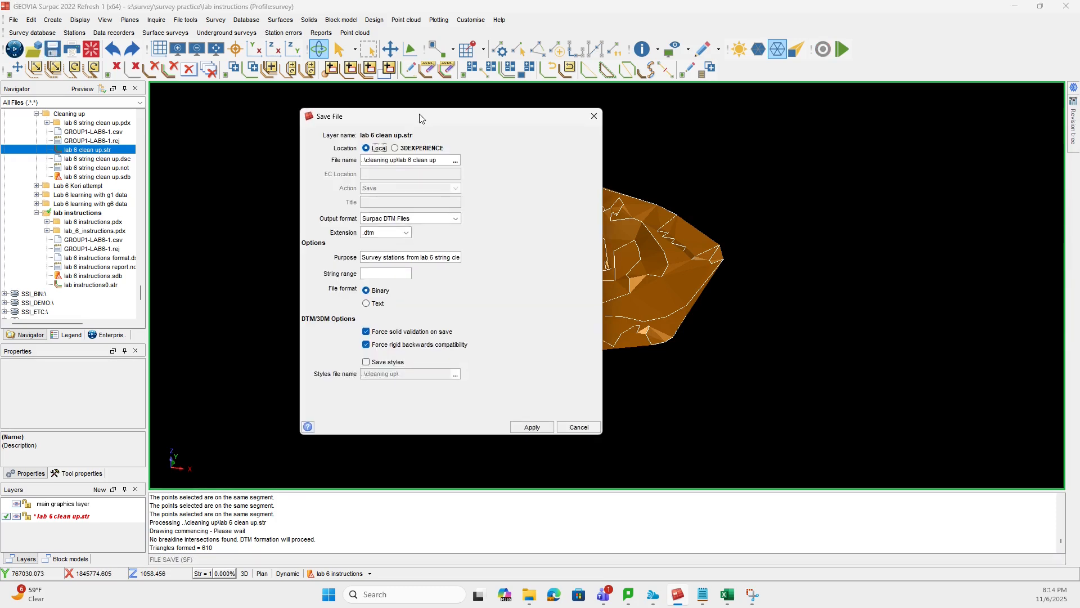
click(439, 162)
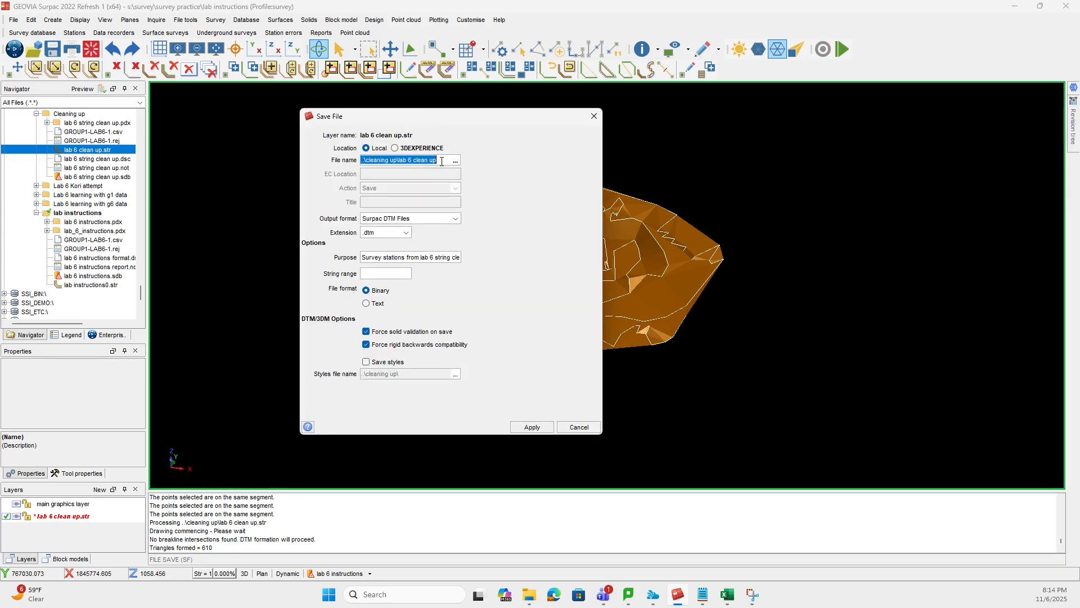
key(BackSpace)
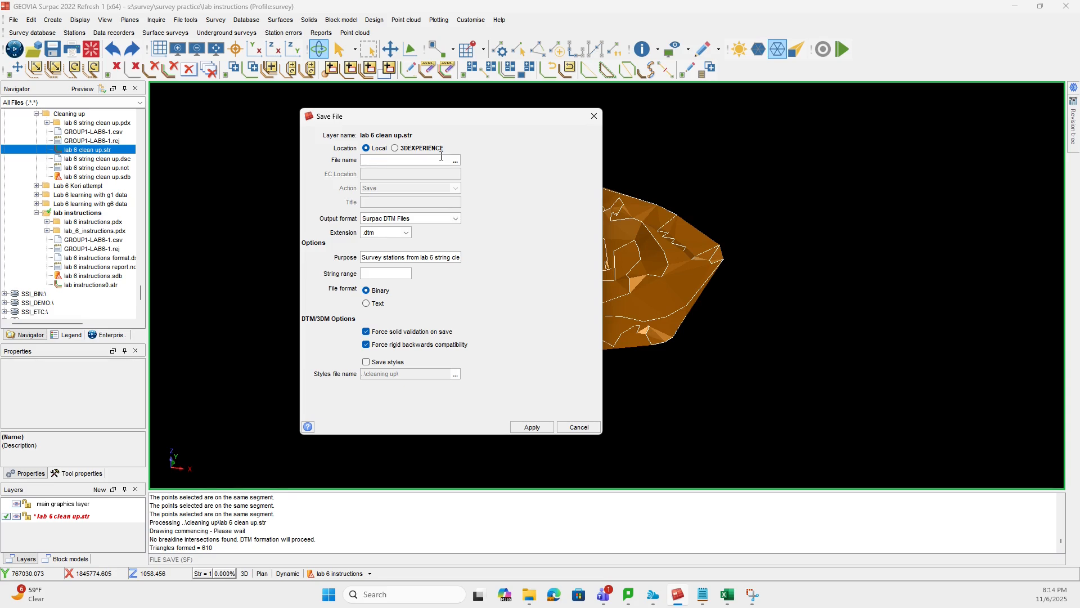
click(593, 116)
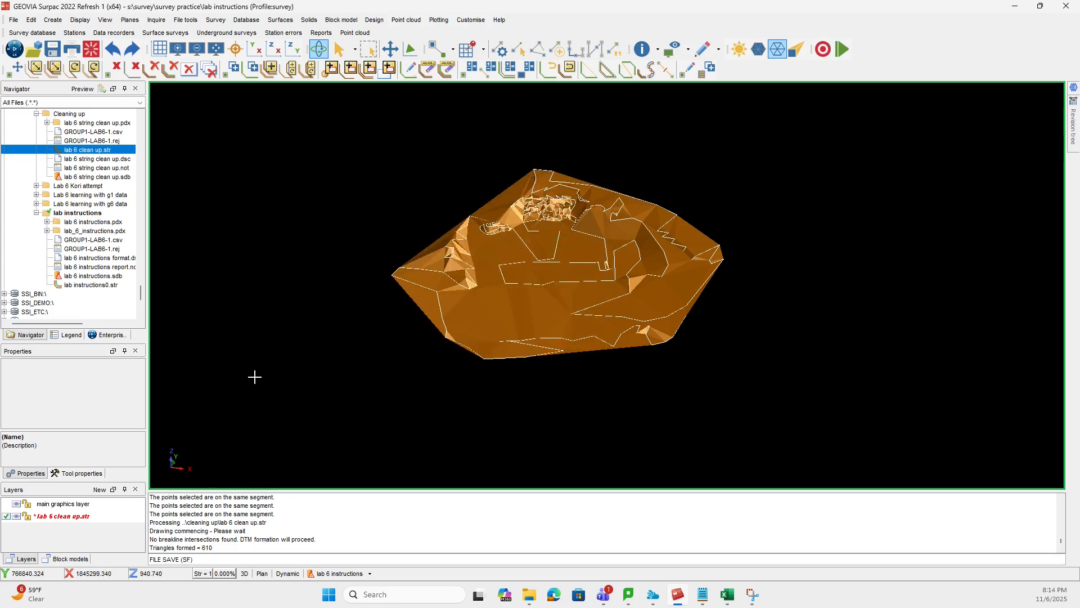
right_click(72, 522)
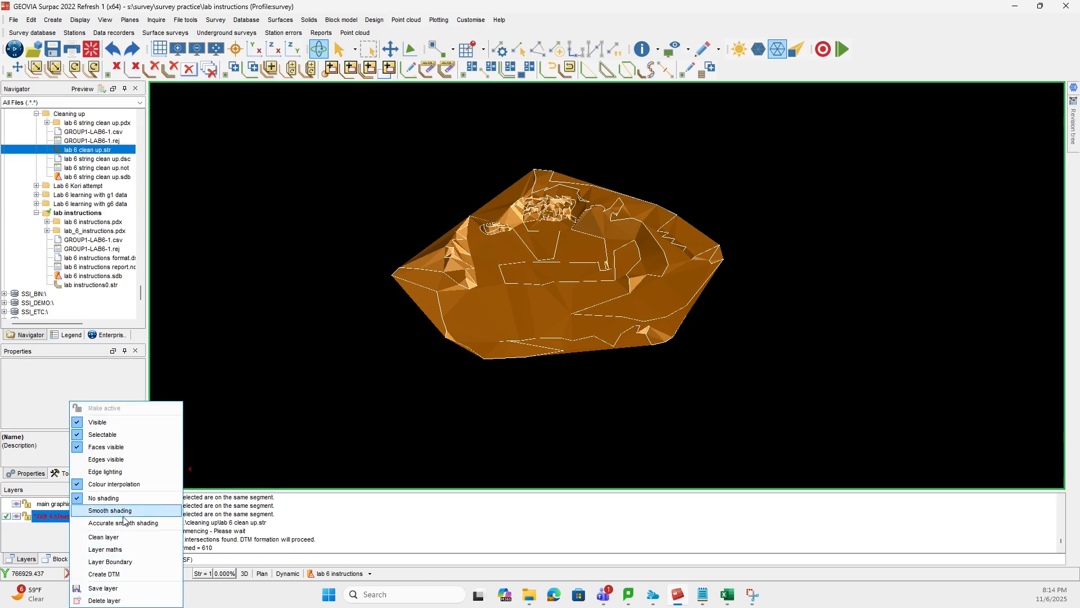
click(28, 380)
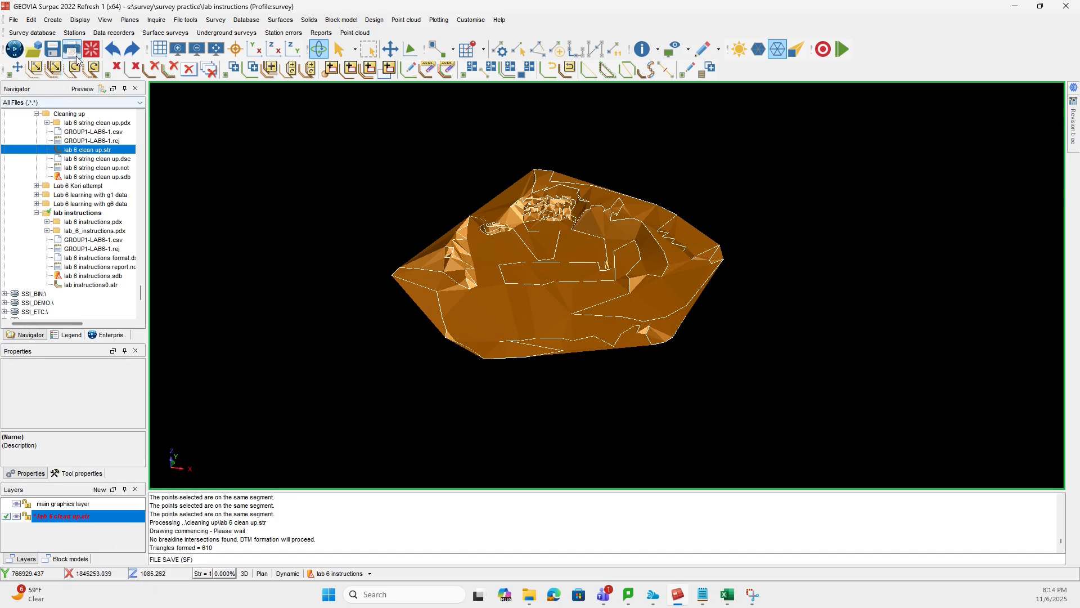
- Save the layer with the surface as a binary Surpac DTM file named Lab instructions
click(55, 52)
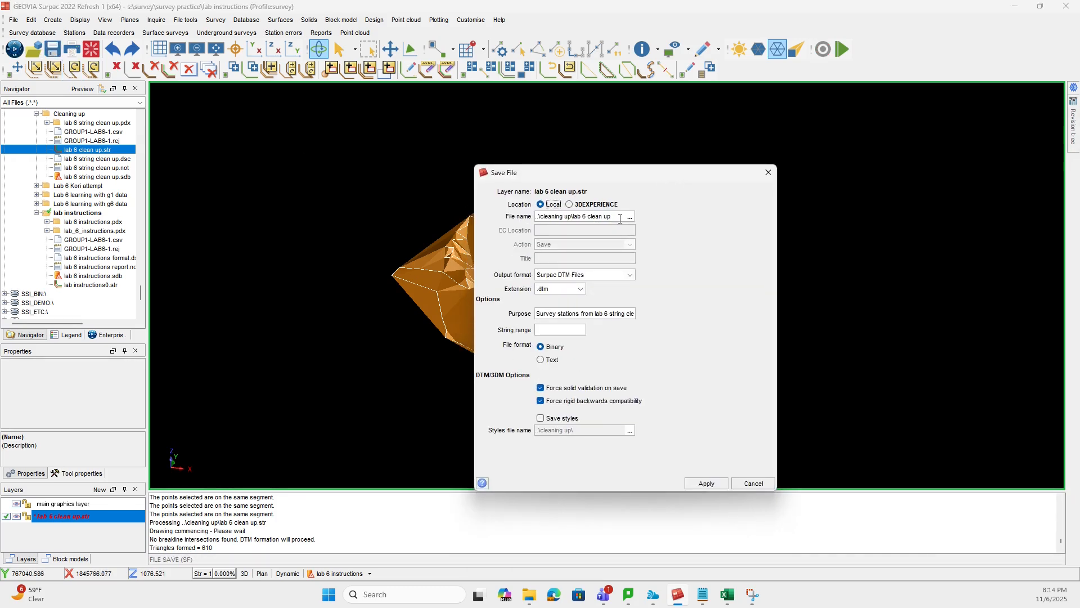
click(616, 216)
key(BackSpace)
key(BackSpace)
key(BackSpace)
key(BackSpace)
key(BackSpace)
key(BackSpace)
key(BackSpace)
key(BackSpace)
key(BackSpace)
key(BackSpace)
key(BackSpace)
key(BackSpace)
key(BackSpace)
key(BackSpace)
key(BackSpace)
key(BackSpace)
key(BackSpace)
key(BackSpace)
key(BackSpace)
key(BackSpace)
click(707, 483)
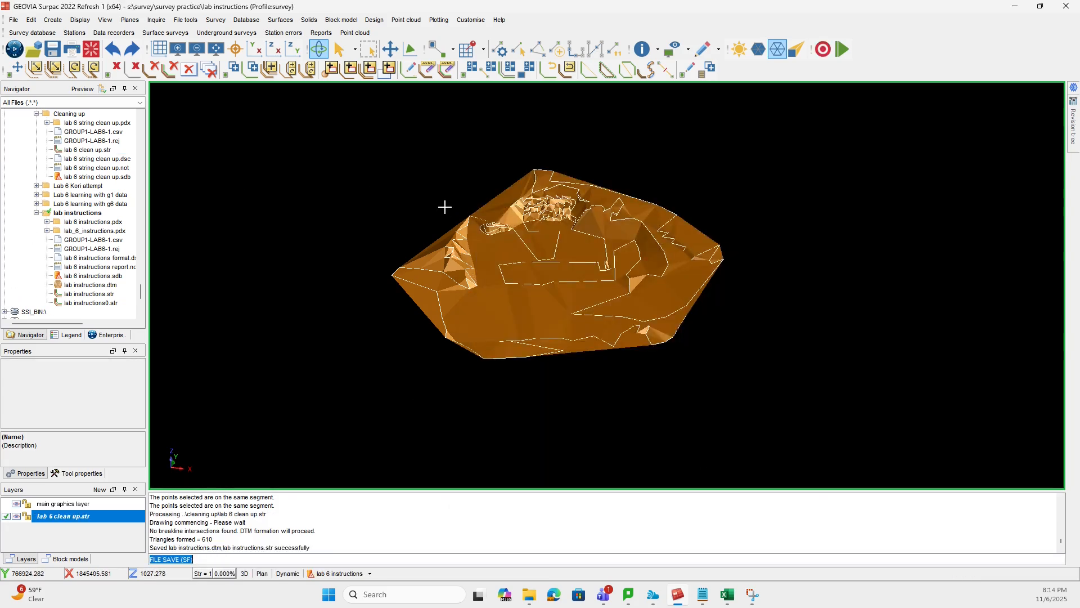
- Clear the graphics workspace and open the saved lab instructions.dtm
click(91, 49)
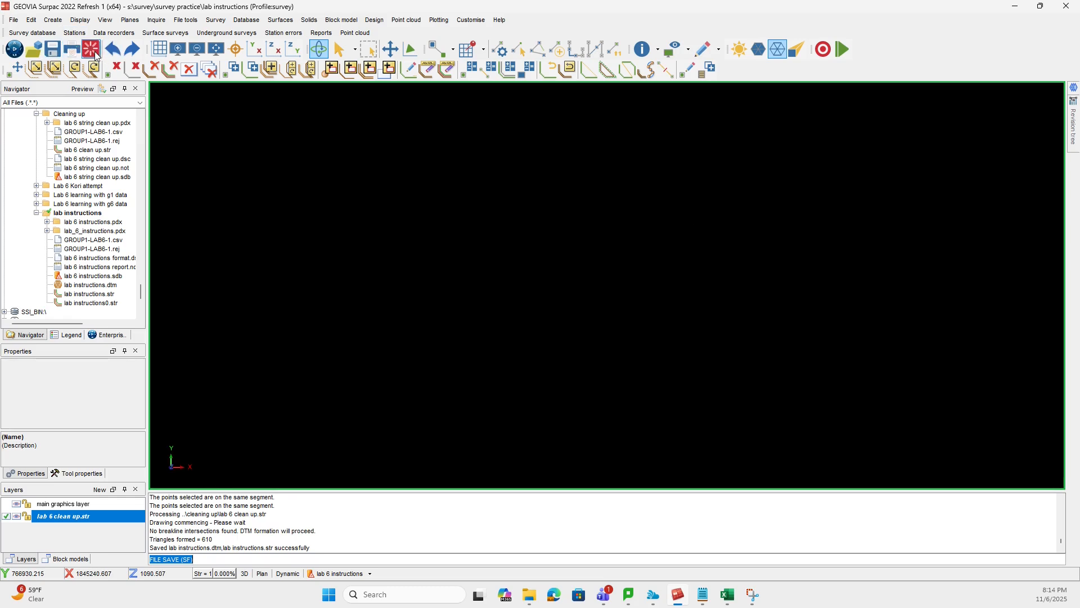
double_click(79, 284)
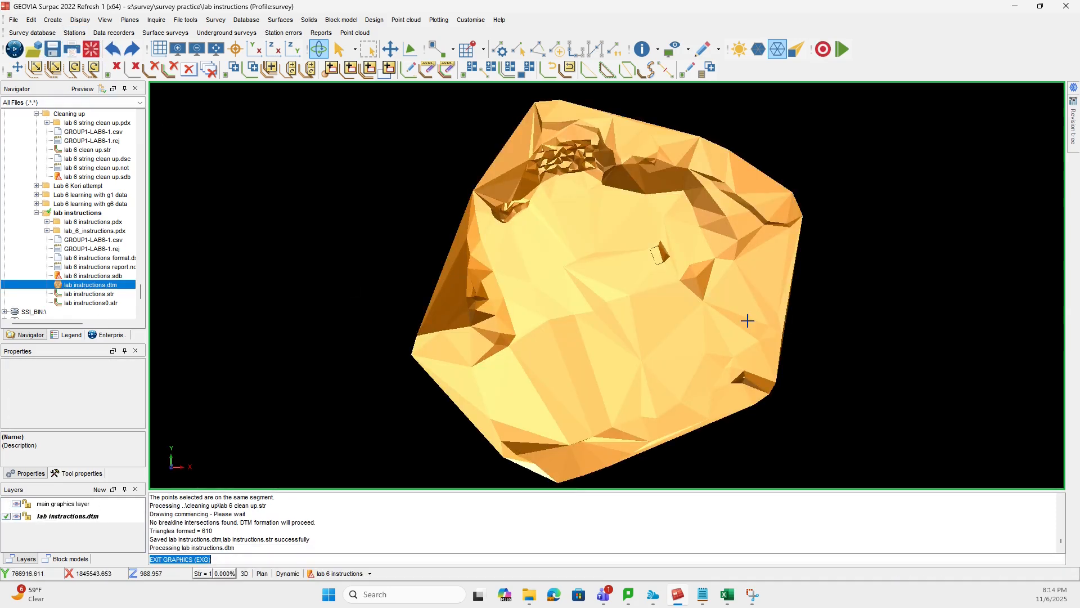
- Inspect the DTM surface from several angles, including the small raised block, the southern edge and the rugged northern slope
mouse_move(664, 386)
mouse_down()
mouse_move(639, 355)
mouse_move(774, 396)
mouse_move(750, 373)
mouse_move(701, 382)
mouse_move(667, 364)
mouse_move(633, 369)
mouse_move(642, 393)
mouse_up()
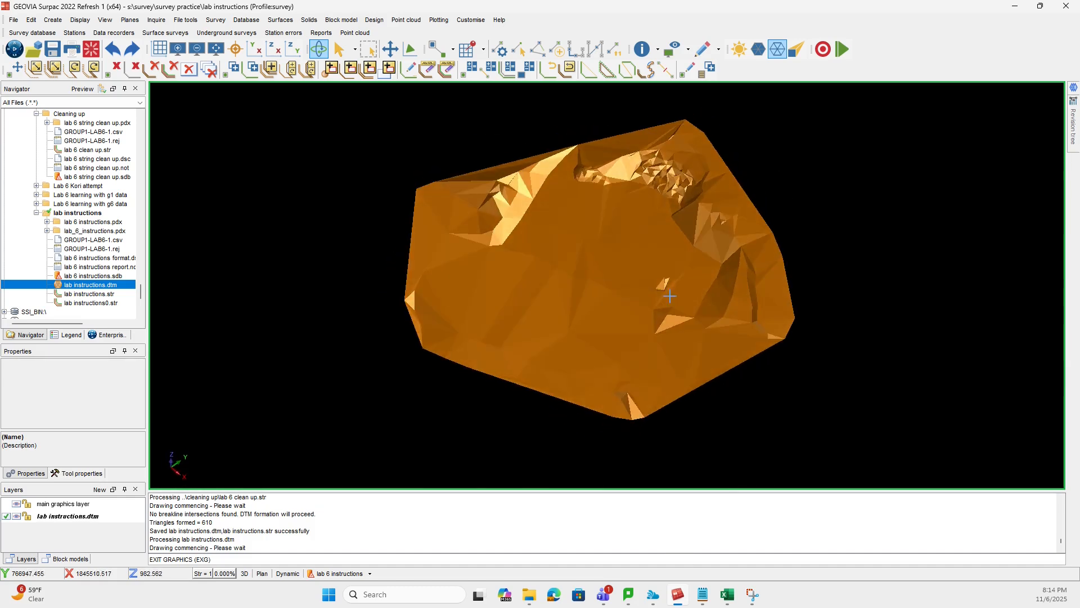
scroll(663, 322, up, 4)
scroll(662, 323, up, 1)
drag(671, 345, 648, 325)
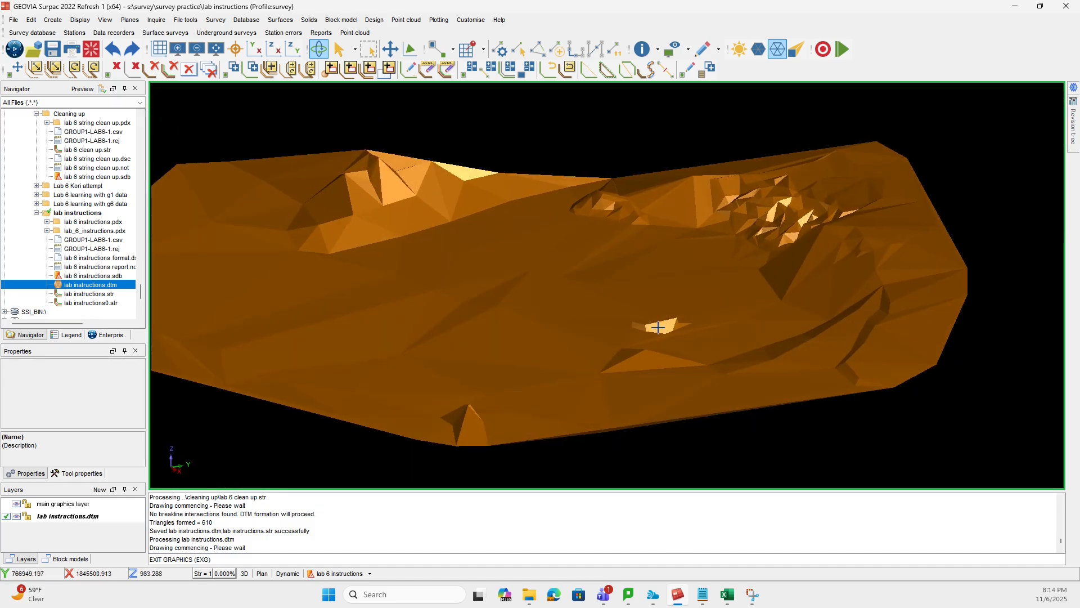
mouse_move(603, 410)
mouse_down()
mouse_move(668, 430)
mouse_move(650, 359)
mouse_up()
scroll(602, 333, down, 4)
scroll(619, 386, up, 6)
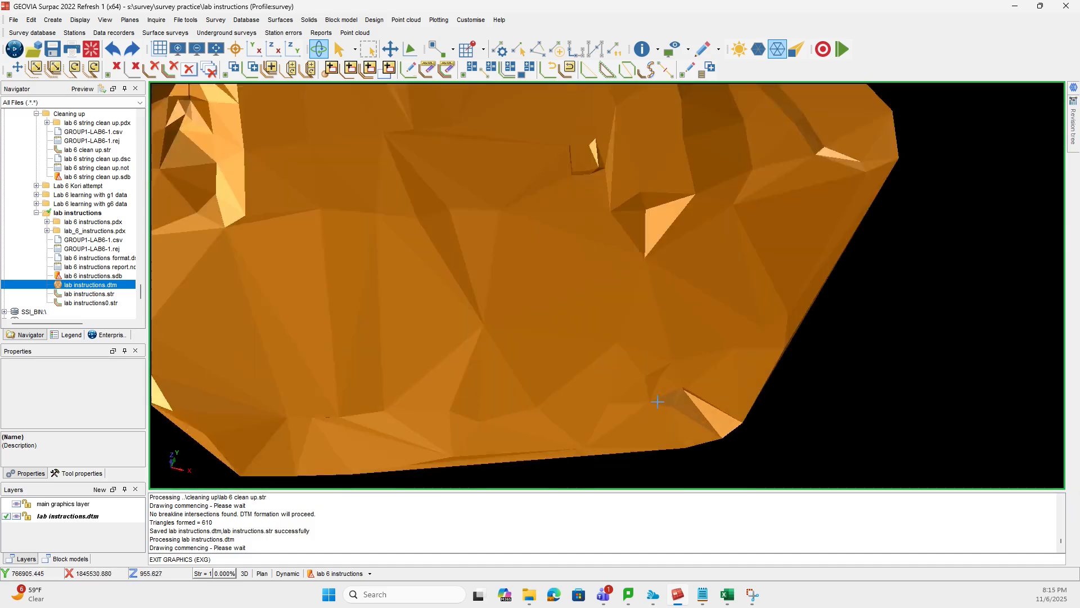
scroll(539, 328, down, 2)
mouse_move(472, 216)
mouse_down()
mouse_move(475, 293)
mouse_move(477, 184)
mouse_up()
scroll(523, 268, up, 5)
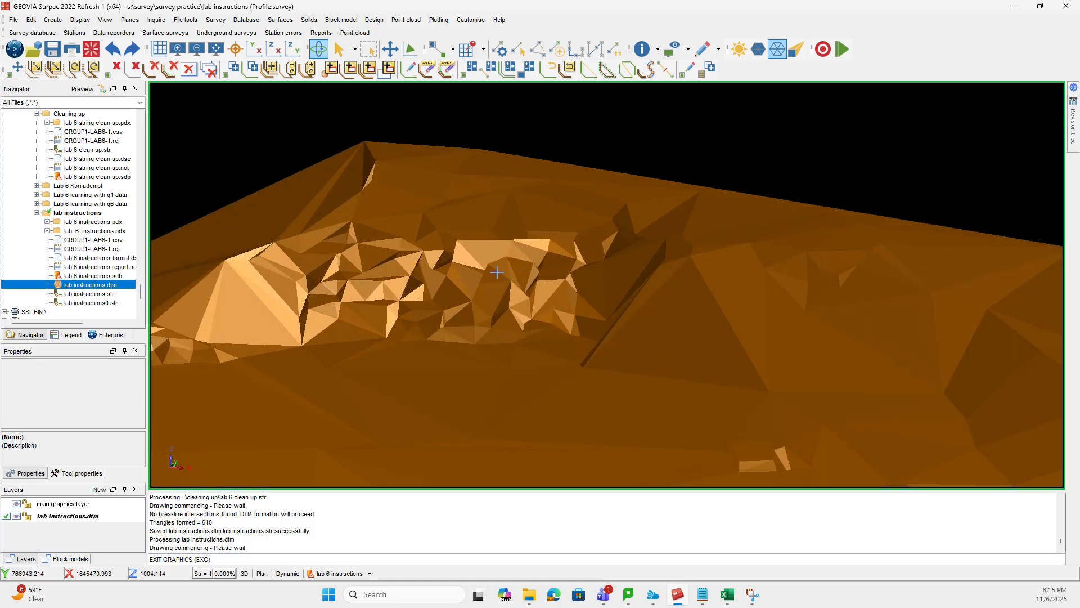
- Start contour extraction from a DTM file and select lab instructions.dtm as the source surface
scroll(497, 272, down, 5)
drag(485, 376, 493, 404)
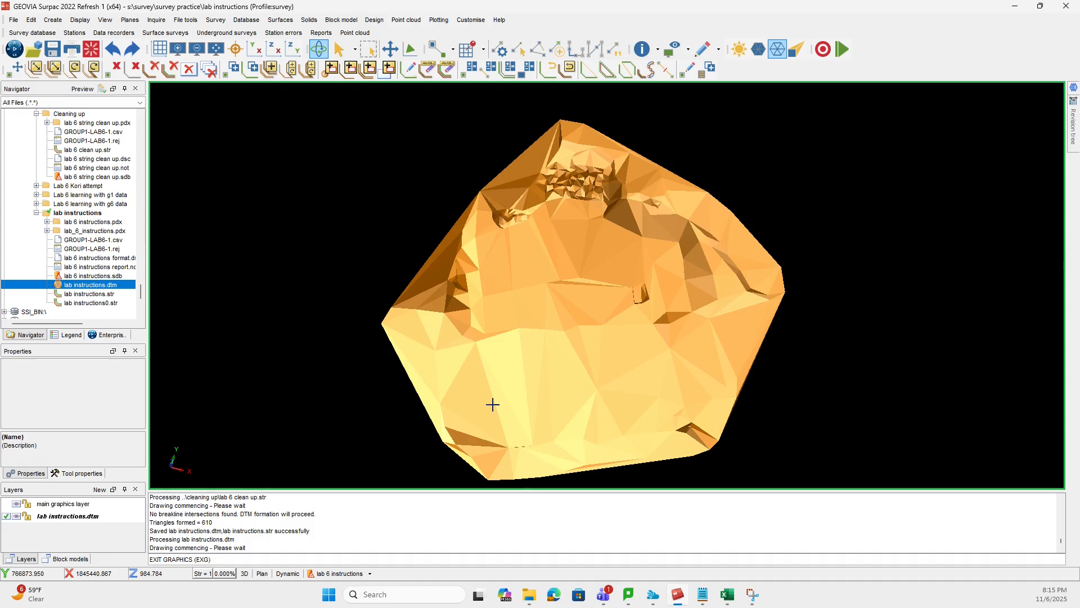
drag(948, 402, 917, 347)
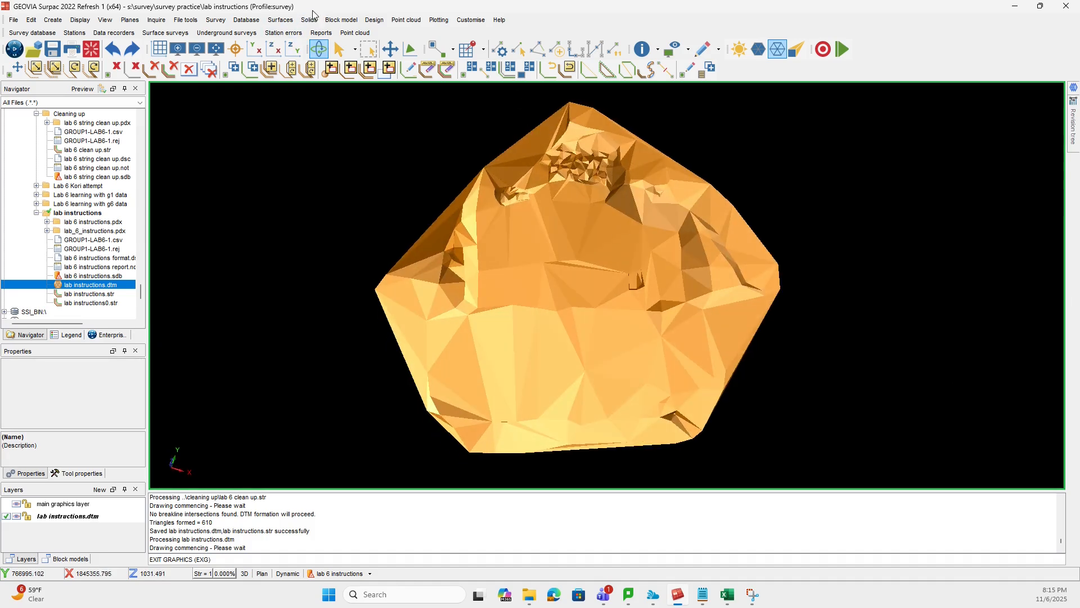
click(280, 19)
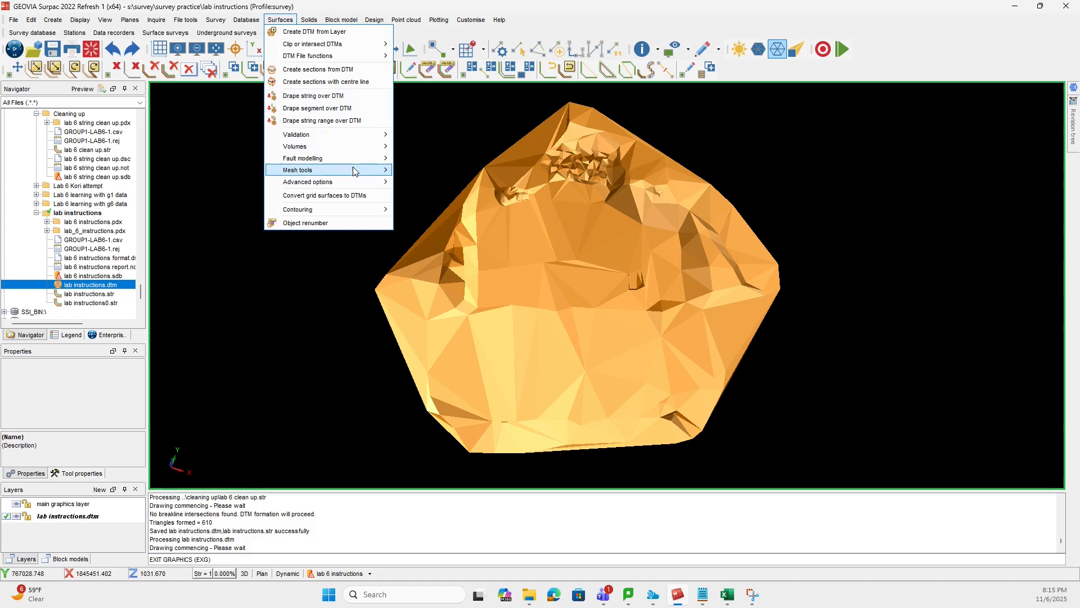
mouse_move(355, 211)
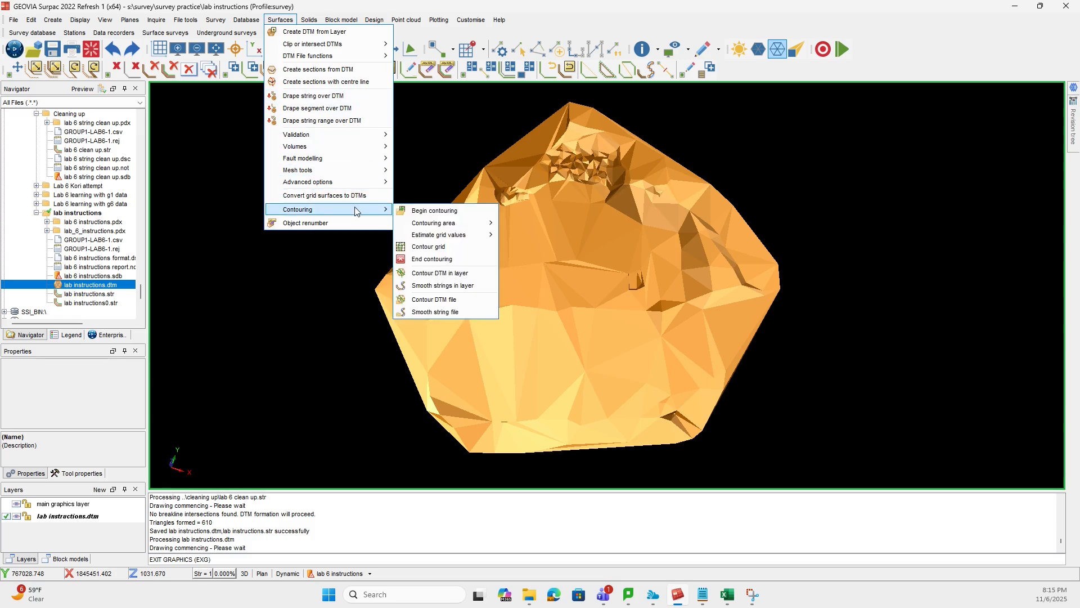
click(468, 299)
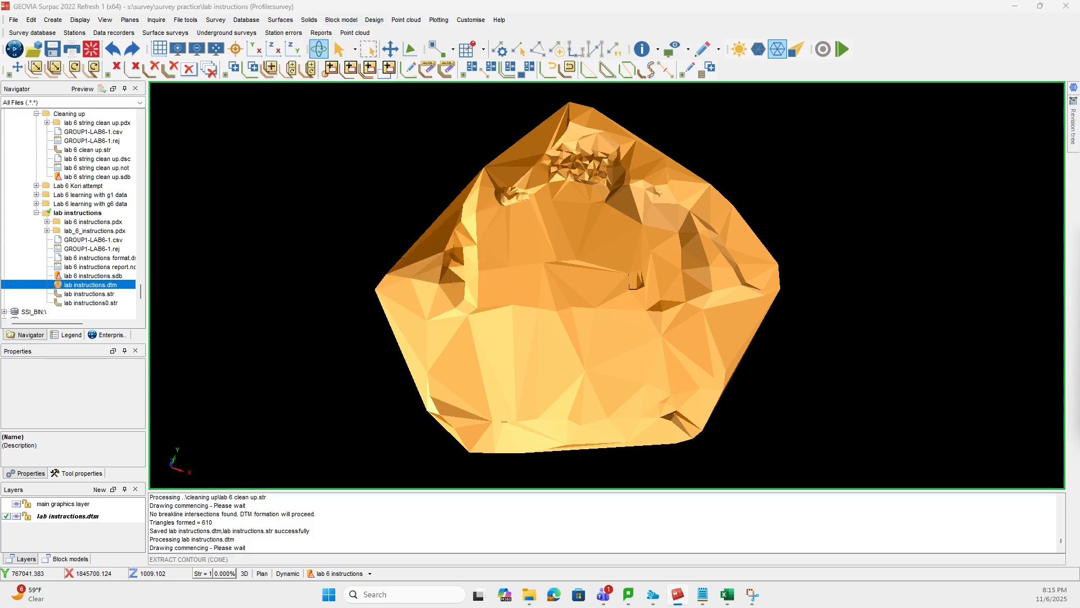
drag(677, 176, 619, 173)
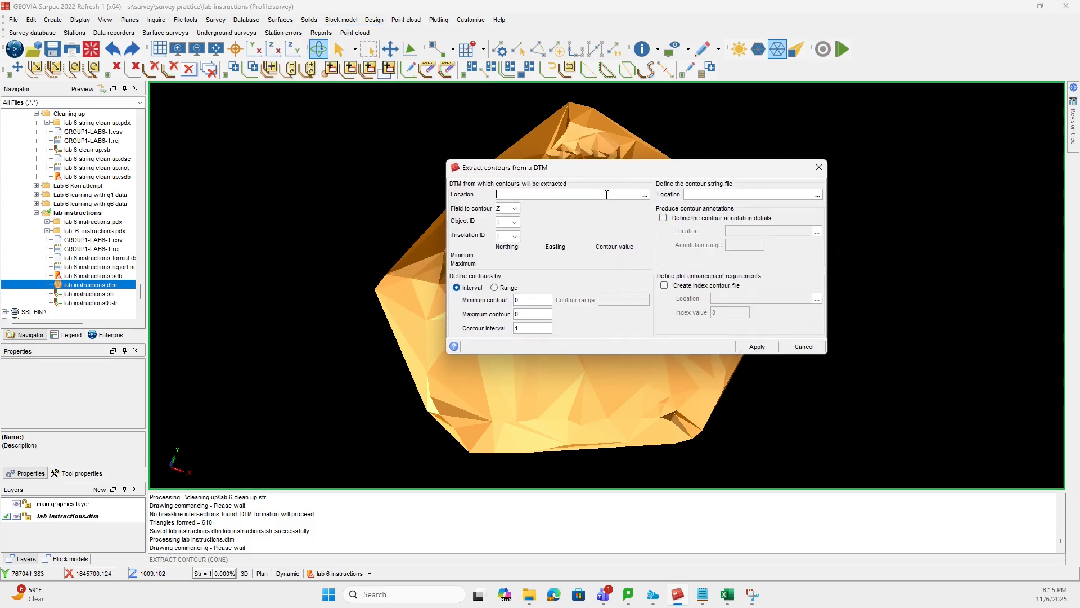
click(646, 194)
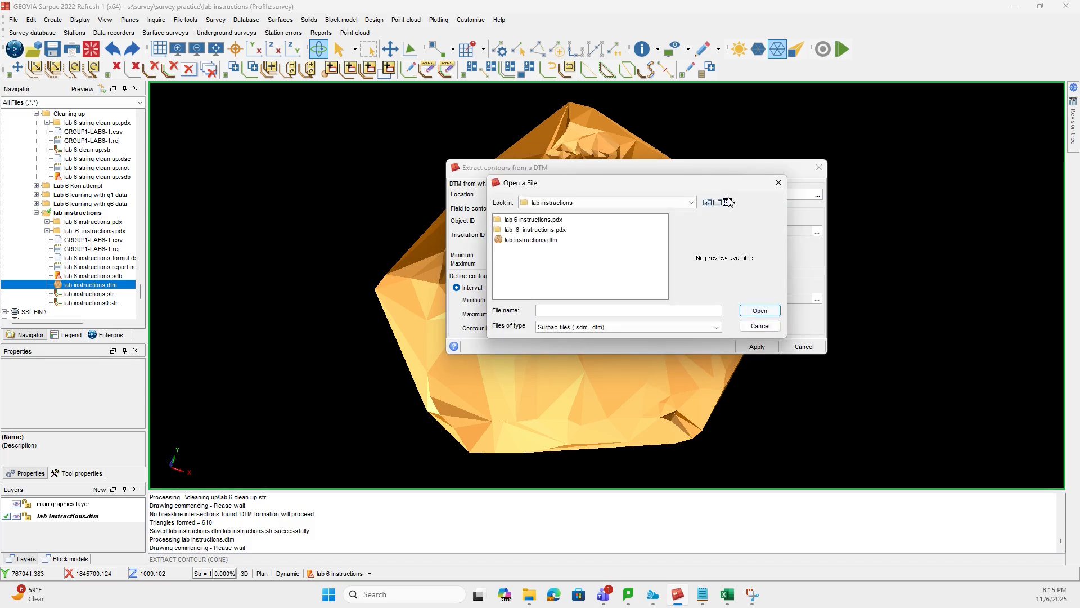
click(541, 240)
click(773, 310)
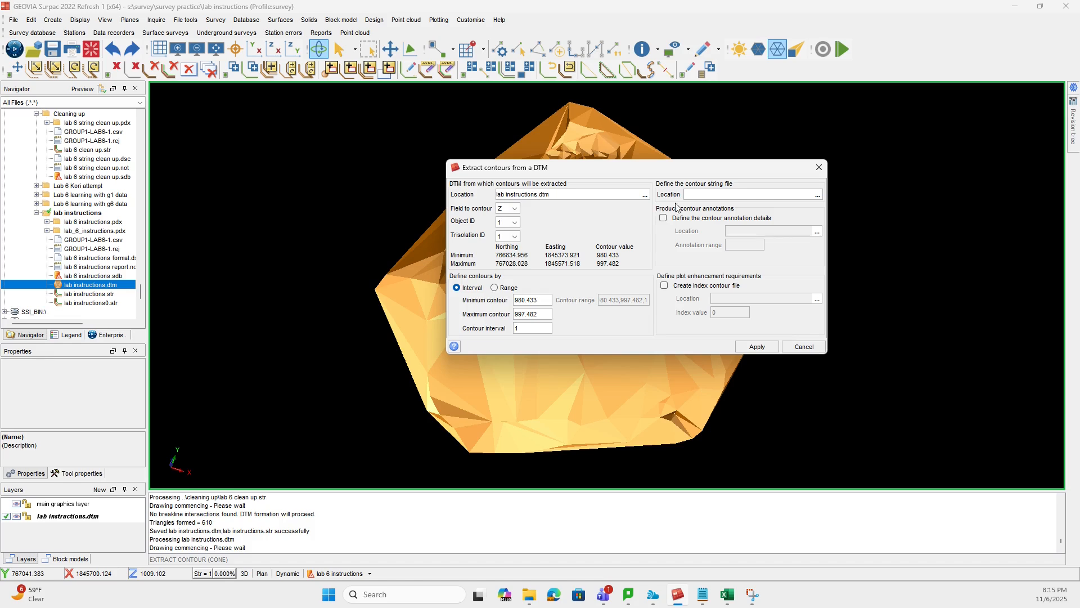
- Extract Z contours at interval 1 into a string file named Lab instrcutions, contouring
click(817, 196)
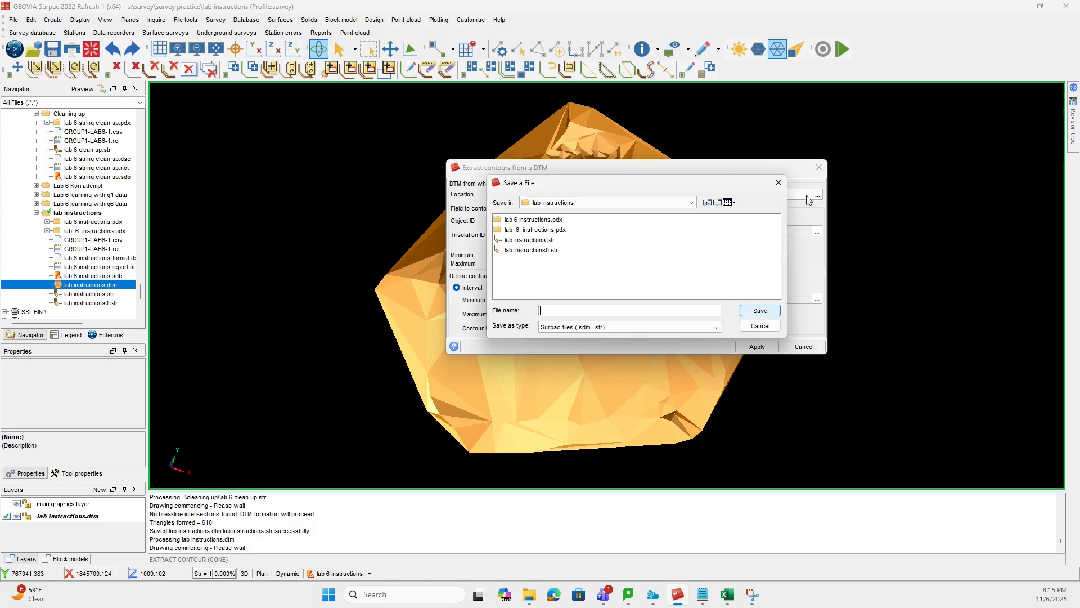
click(780, 181)
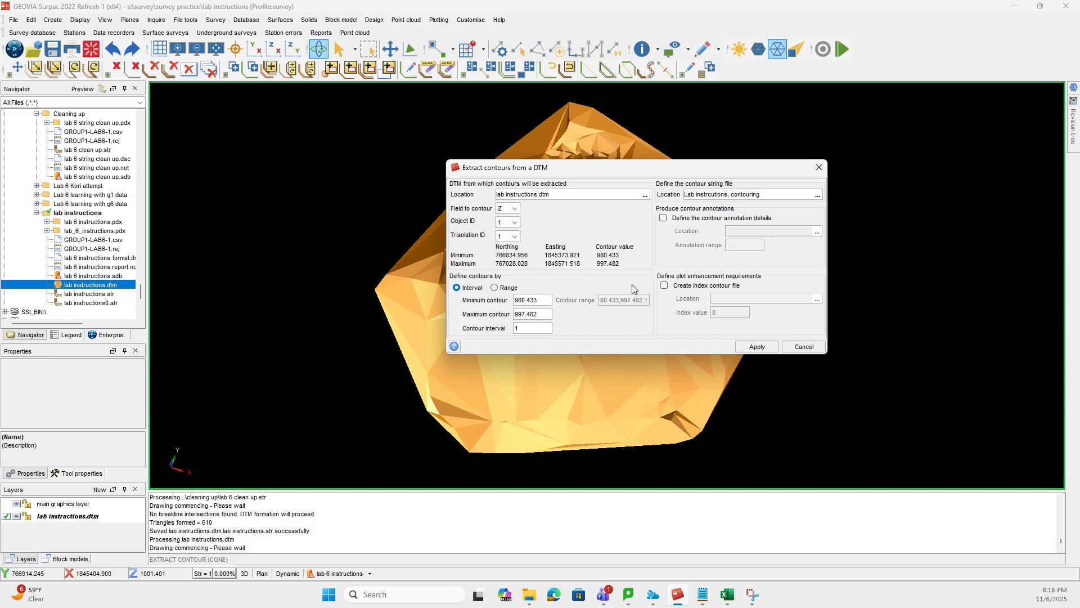
click(772, 346)
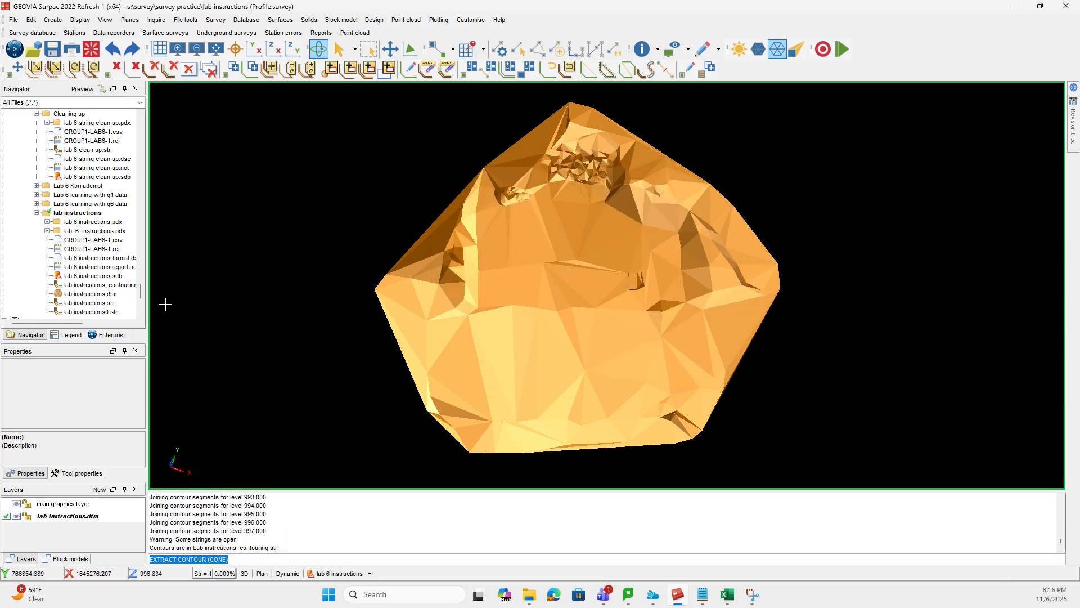
- Display the contouring string file over the DTM surface and inspect the contours around the rugged northern slope
drag(108, 285, 600, 333)
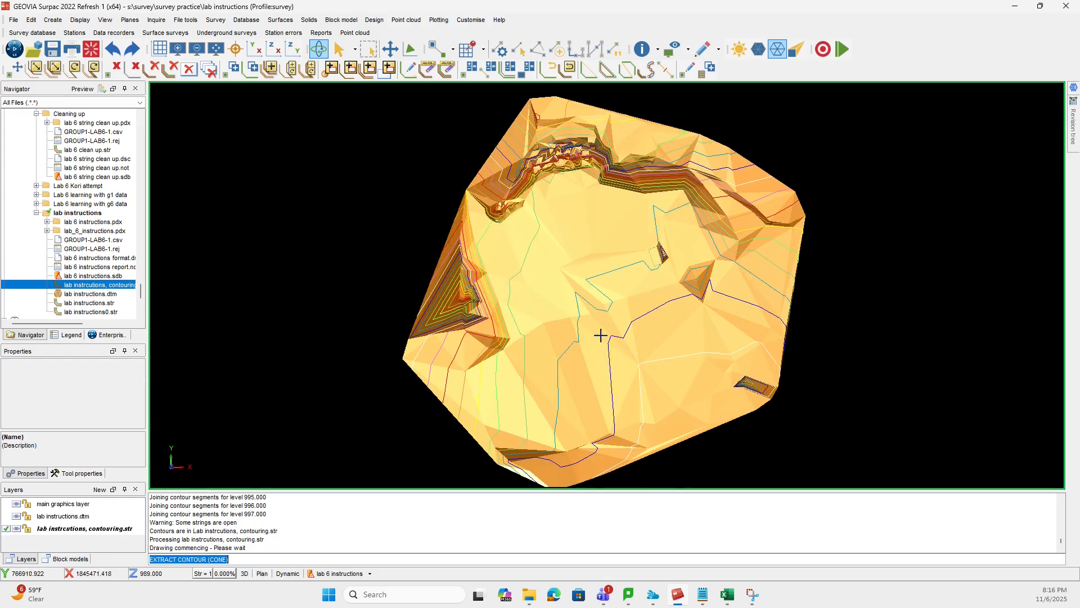
drag(806, 439, 771, 429)
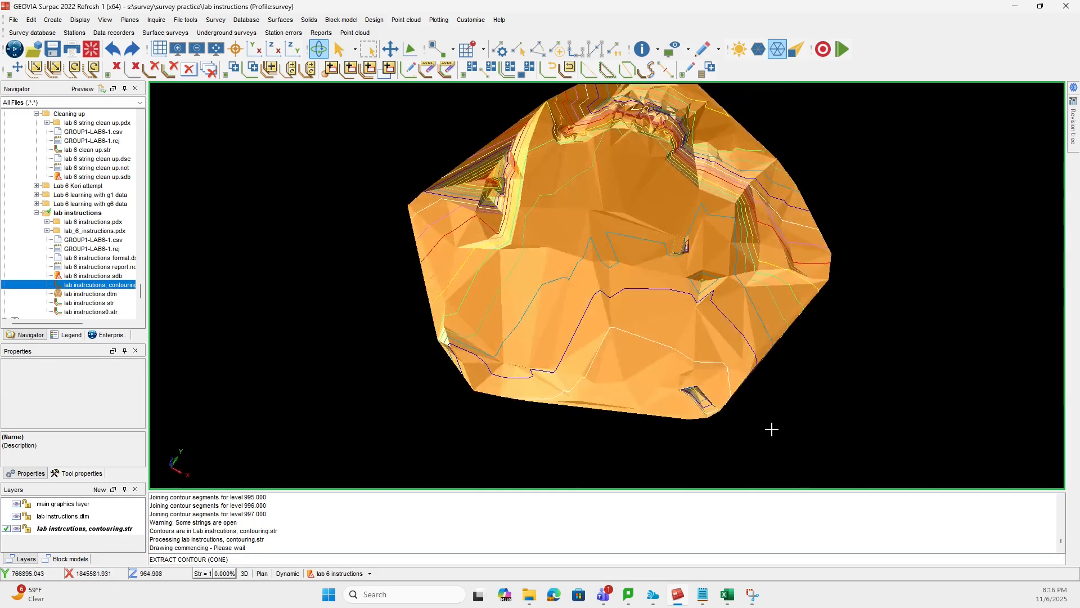
drag(610, 176, 568, 206)
scroll(644, 186, up, 6)
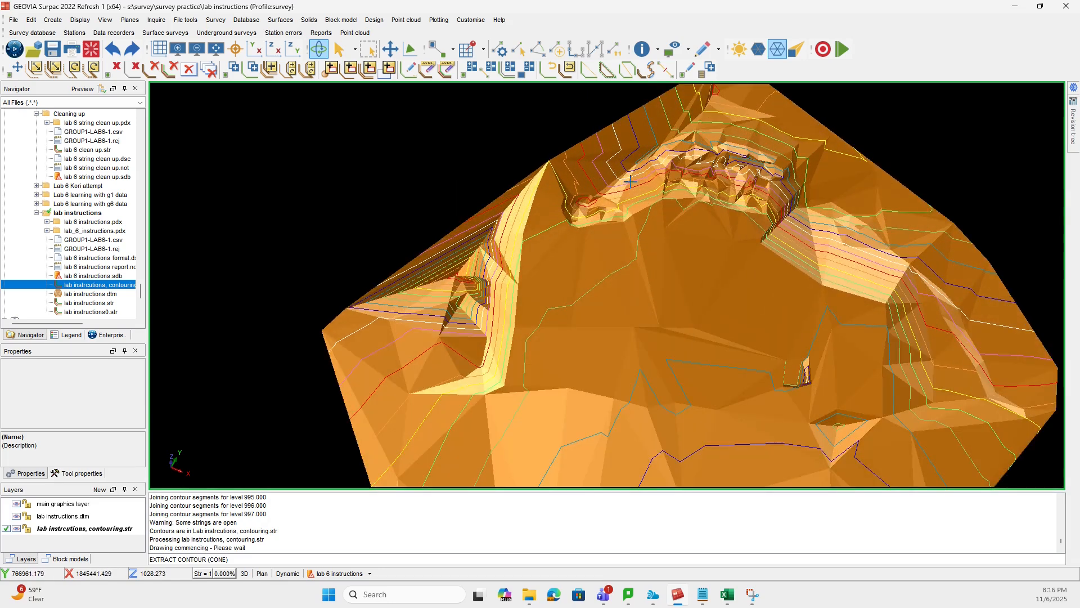
scroll(766, 208, down, 3)
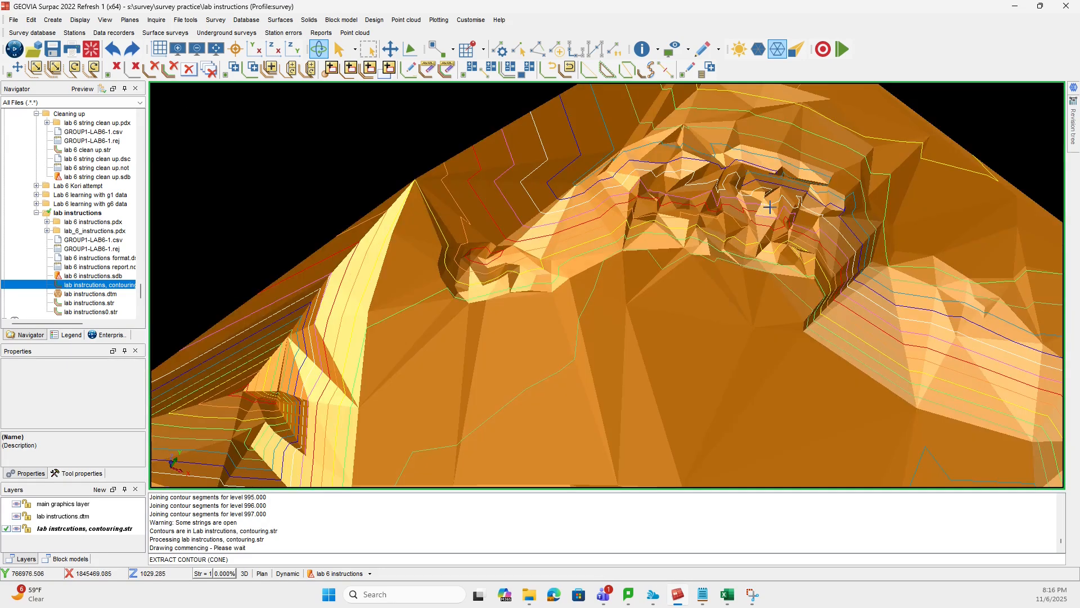
scroll(772, 206, down, 3)
mouse_move(683, 338)
mouse_down()
mouse_move(714, 299)
mouse_move(748, 309)
mouse_move(671, 333)
mouse_up()
scroll(642, 342, down, 3)
middle_drag(642, 342, 693, 322)
scroll(697, 327, up, 4)
drag(666, 441, 730, 421)
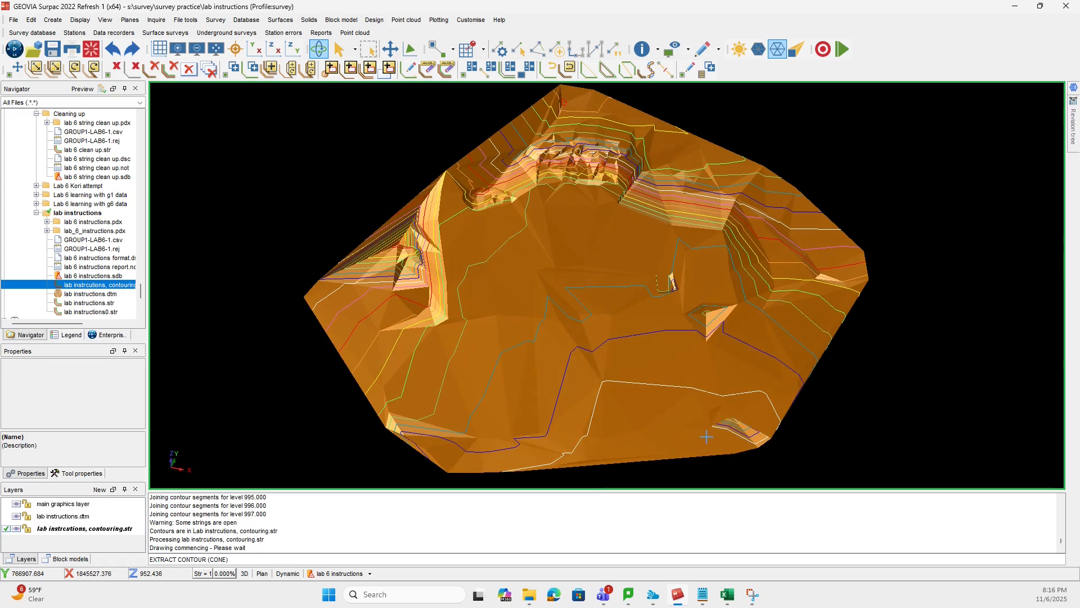
- Clear the graphics workspace and open the contouring string file by itself to view the contours
click(91, 49)
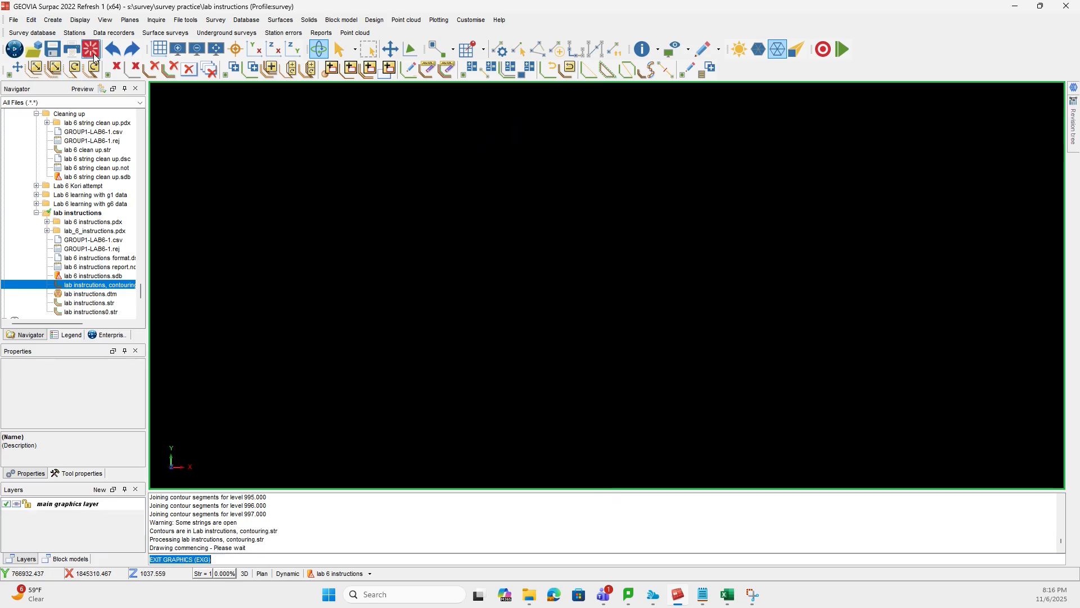
double_click(110, 287)
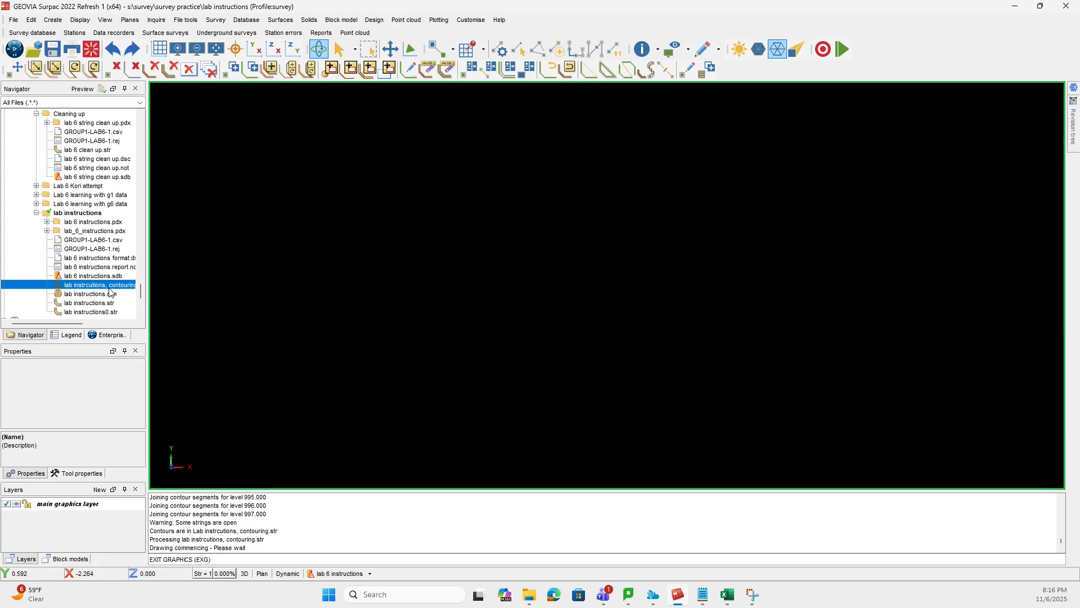
drag(861, 417, 815, 370)
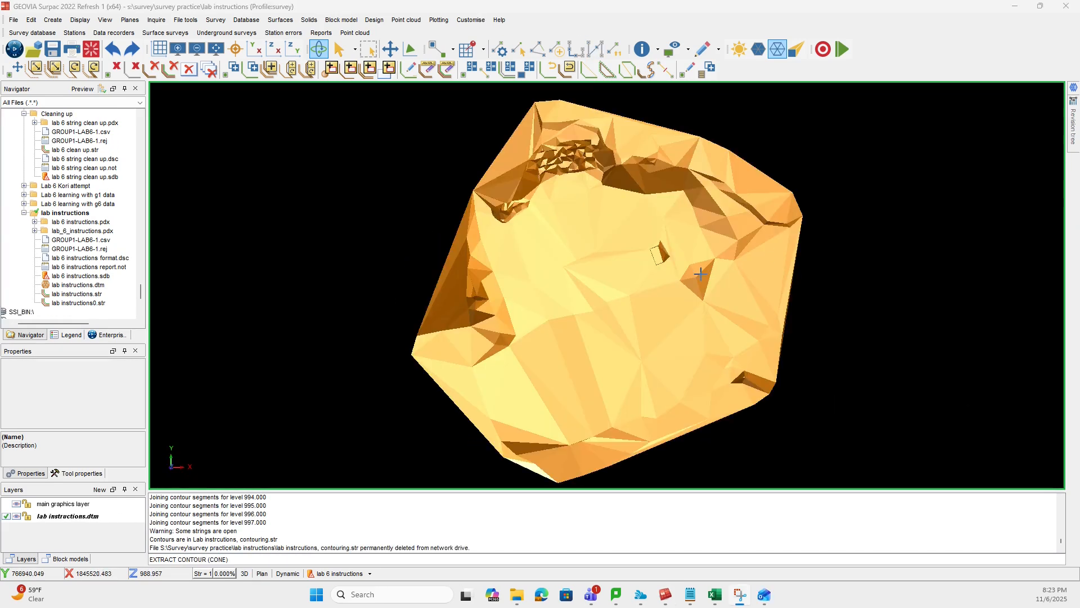
- Extract contours from lab instructions.dtm again at interval 1, adding an index contour file named Lab instructions, Index with index value 5
middle_drag(385, 348, 373, 301)
mouse_move(386, 367)
mouse_down()
mouse_move(349, 342)
mouse_move(357, 358)
mouse_up()
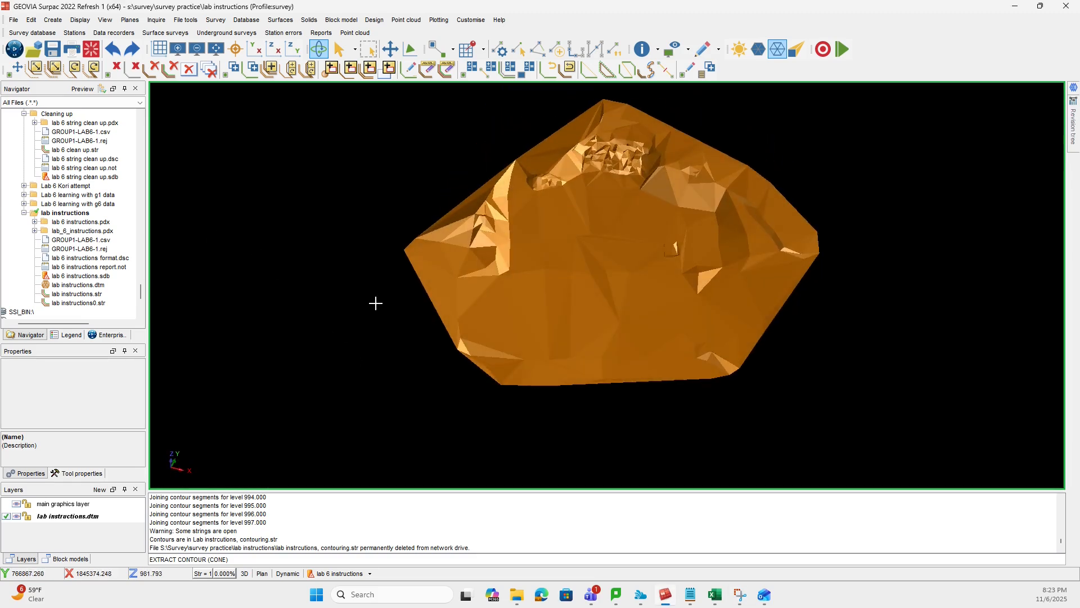
drag(329, 262, 352, 279)
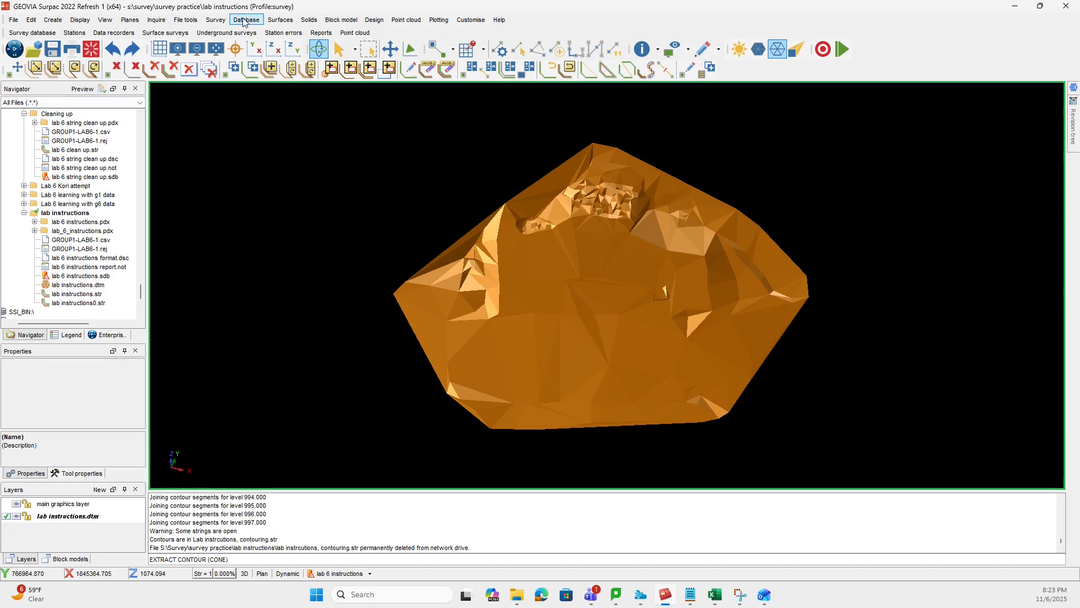
click(280, 20)
mouse_move(334, 214)
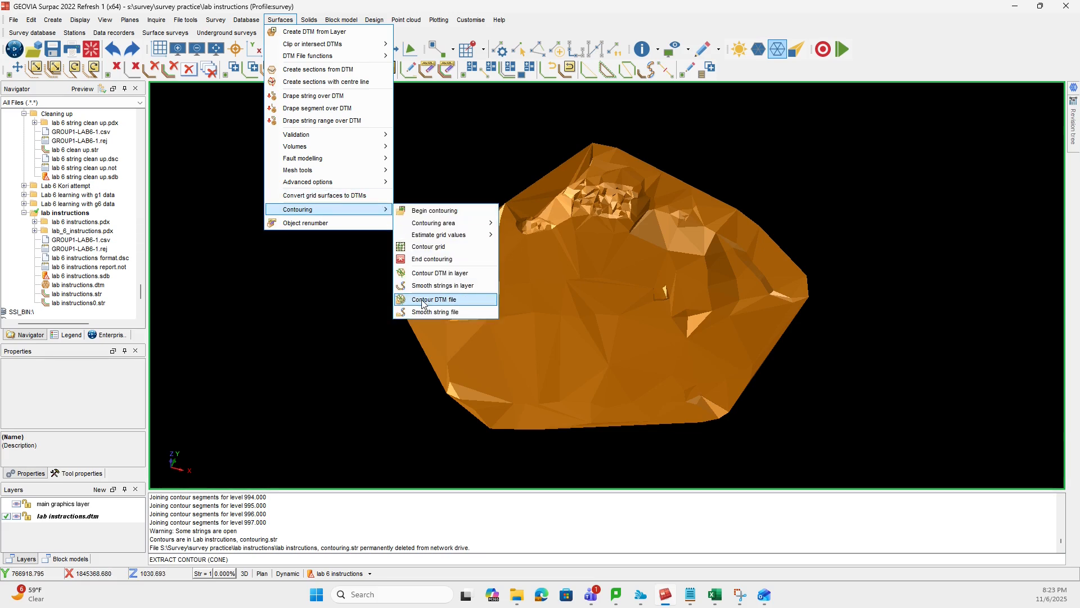
click(422, 299)
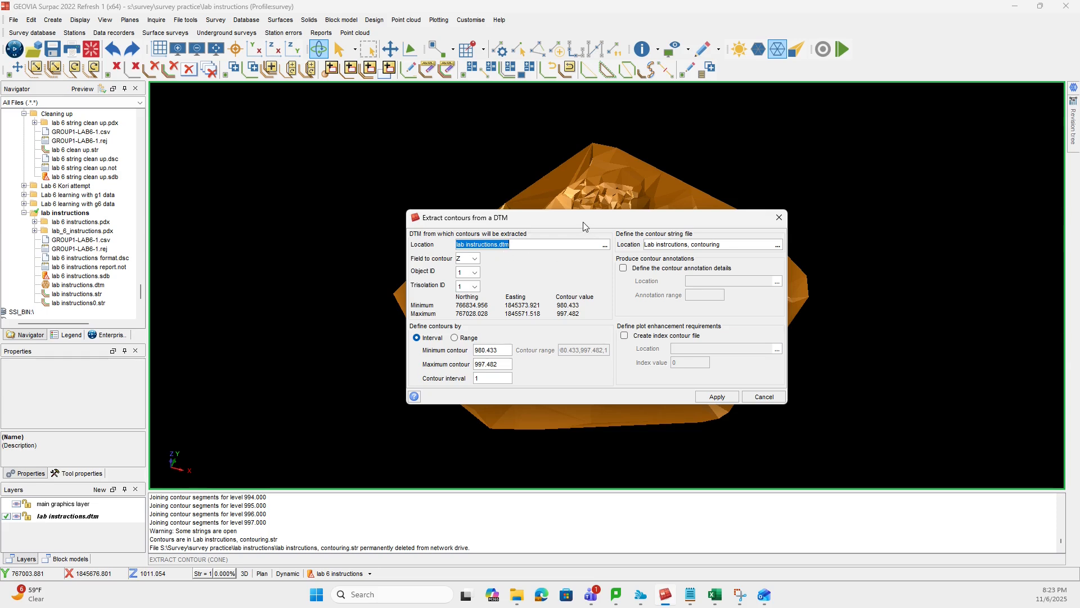
drag(583, 222, 405, 183)
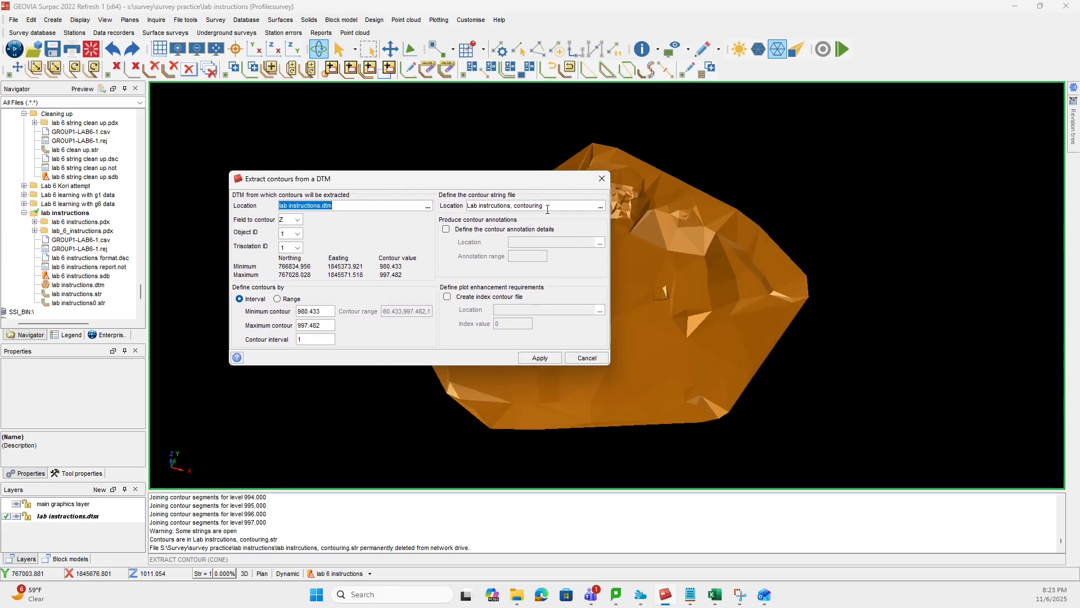
click(447, 297)
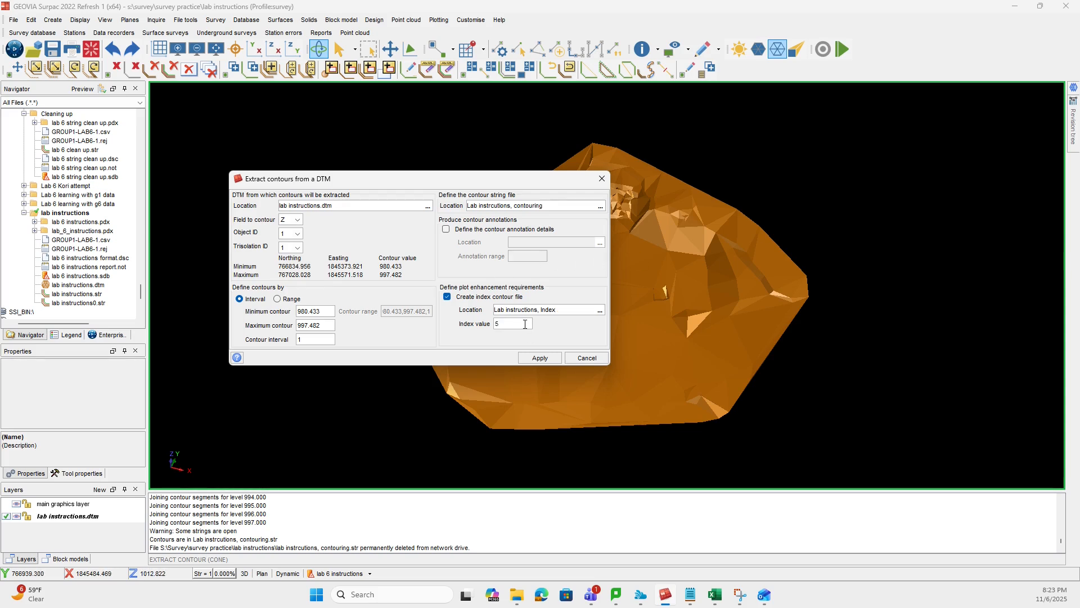
click(542, 357)
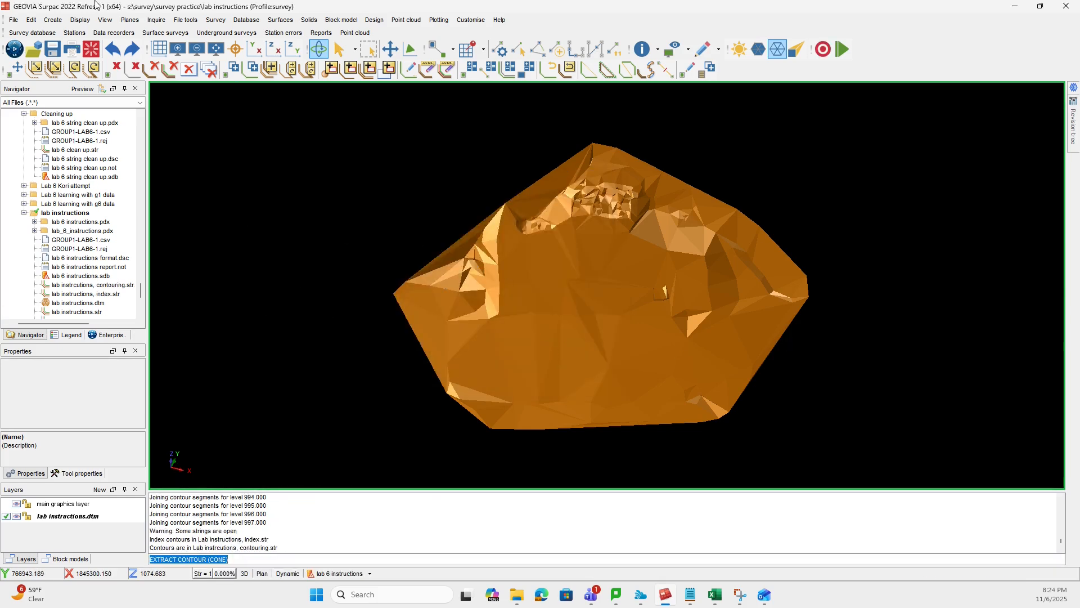
- Overlay the index and contouring string files on the DTM surface and examine them in 3D
drag(106, 293, 590, 299)
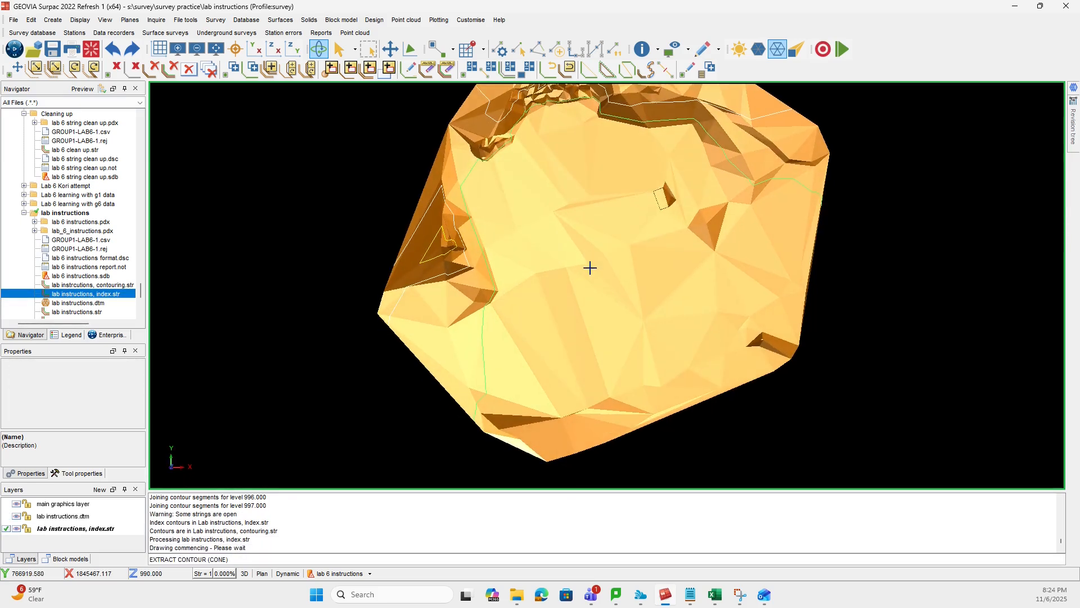
drag(713, 481, 222, 249)
click(96, 286)
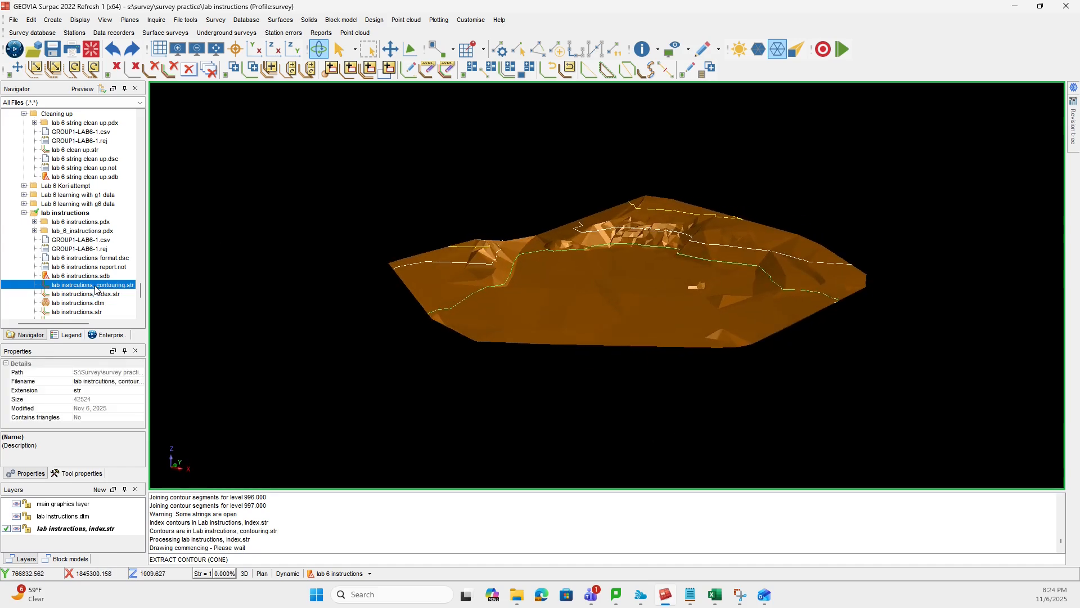
drag(96, 289, 559, 293)
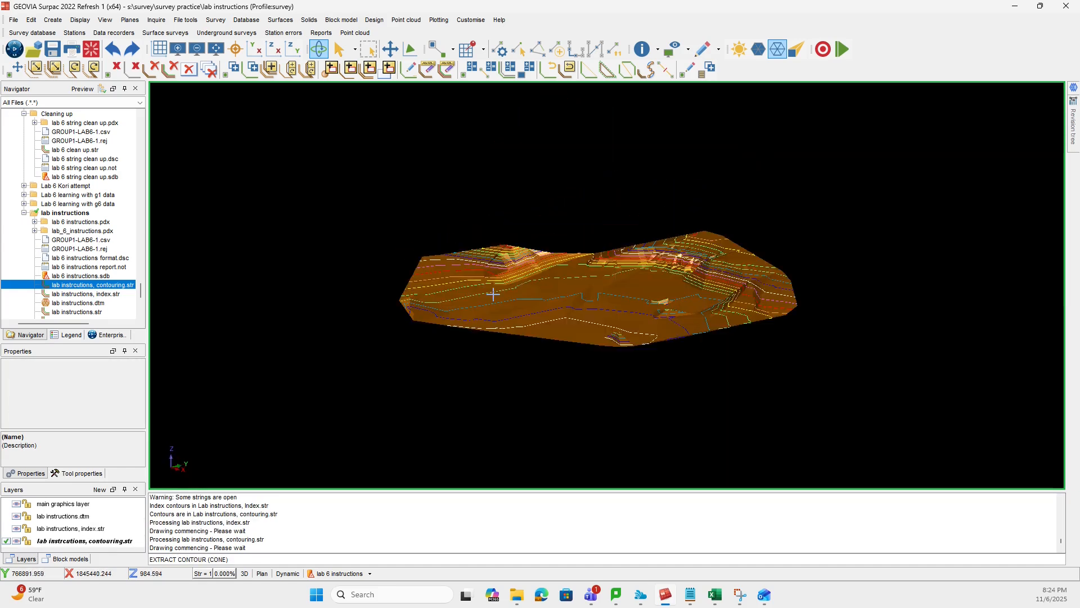
drag(460, 289, 517, 307)
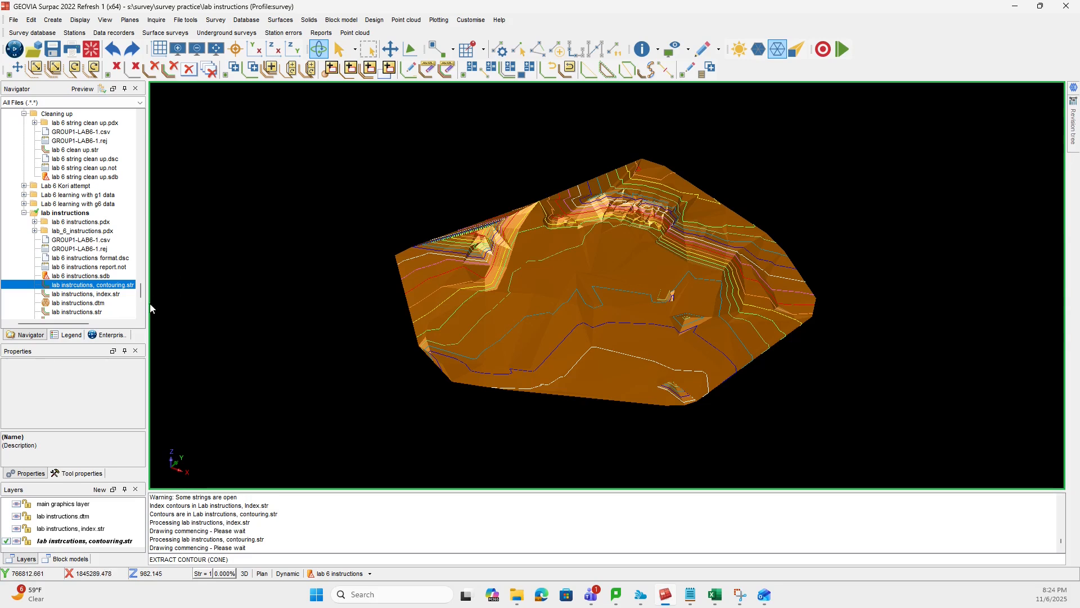
- Clear the graphics workspace and view the index string file by itself from several angles
click(93, 51)
drag(107, 294, 250, 296)
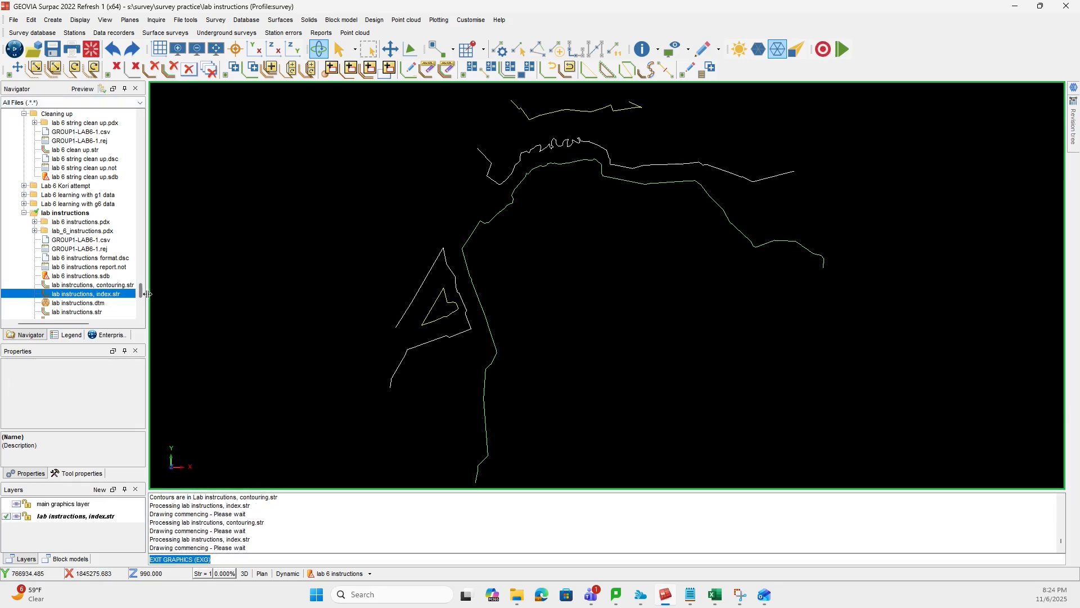
drag(327, 272, 491, 383)
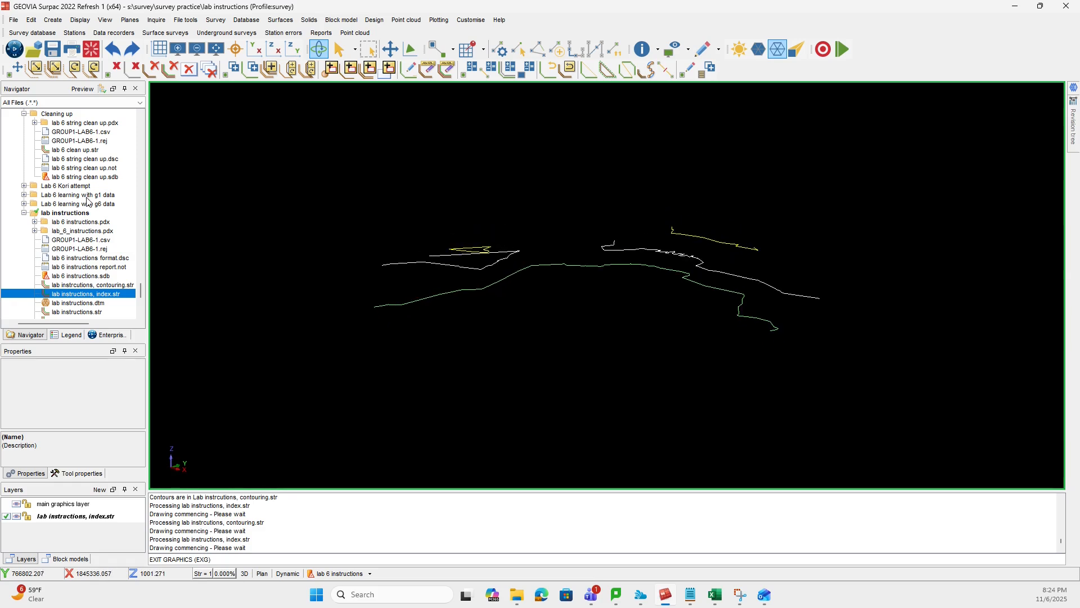
mouse_move(593, 271)
mouse_down()
mouse_move(685, 258)
mouse_move(678, 270)
mouse_move(552, 265)
mouse_move(532, 292)
mouse_move(591, 292)
mouse_up()
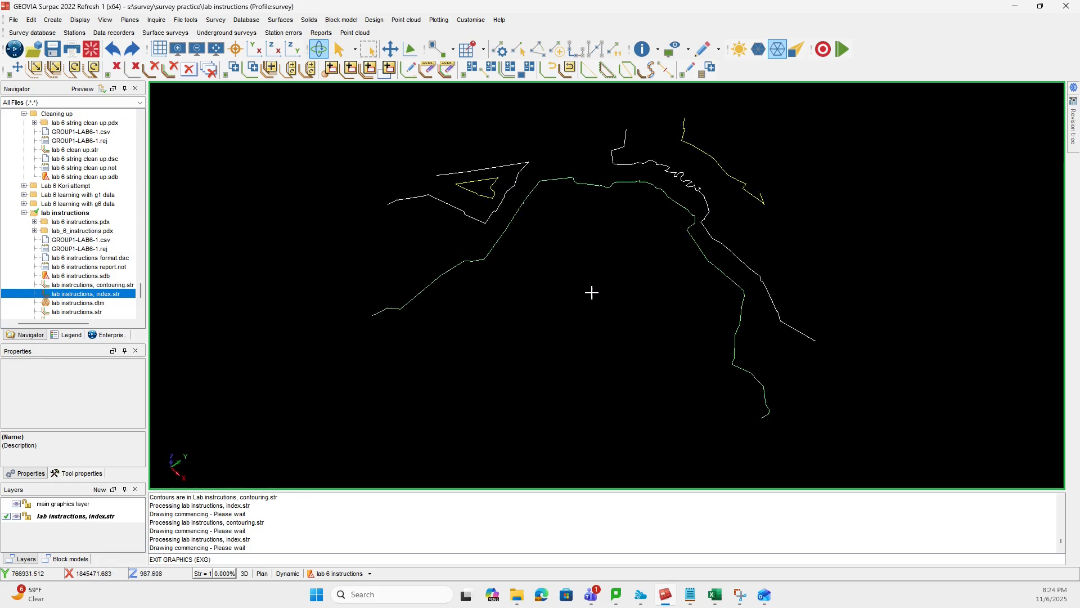
- Clear the graphics workspace, open the contouring string file by itself and view its contours at a low angle
click(92, 49)
drag(81, 285, 489, 285)
mouse_move(639, 345)
mouse_down()
mouse_move(581, 296)
mouse_move(513, 297)
mouse_move(607, 316)
mouse_move(610, 306)
mouse_move(687, 309)
mouse_move(614, 299)
mouse_move(607, 275)
mouse_move(612, 298)
mouse_move(724, 386)
mouse_move(525, 224)
mouse_move(702, 361)
mouse_move(762, 379)
mouse_move(761, 360)
mouse_up()
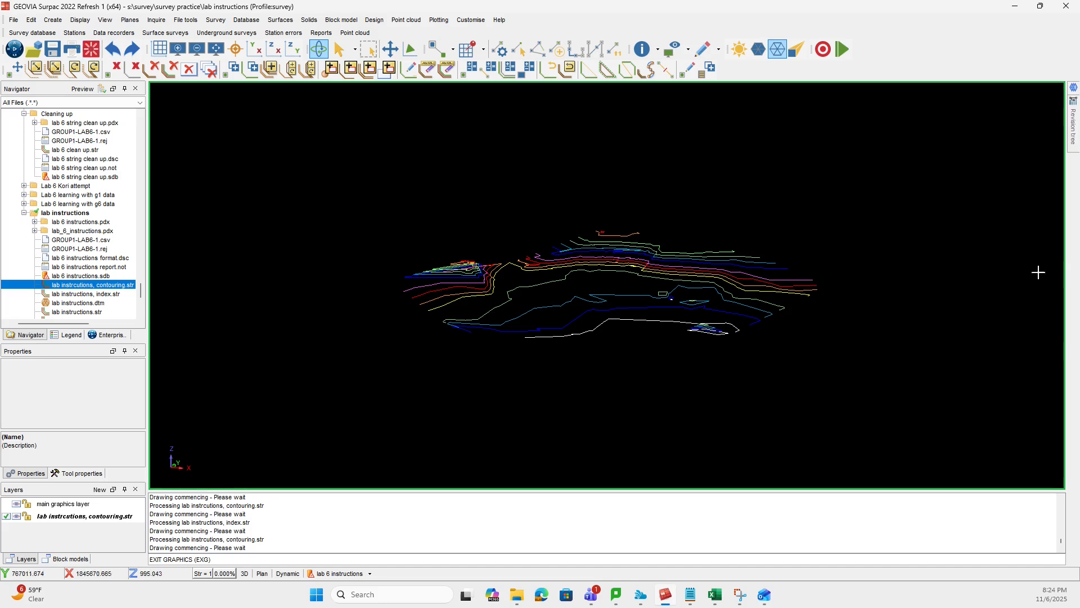
- Smooth all the contour strings with spline smoothing at 10 lines per segment
double_click(31, 19)
click(31, 20)
mouse_move(42, 49)
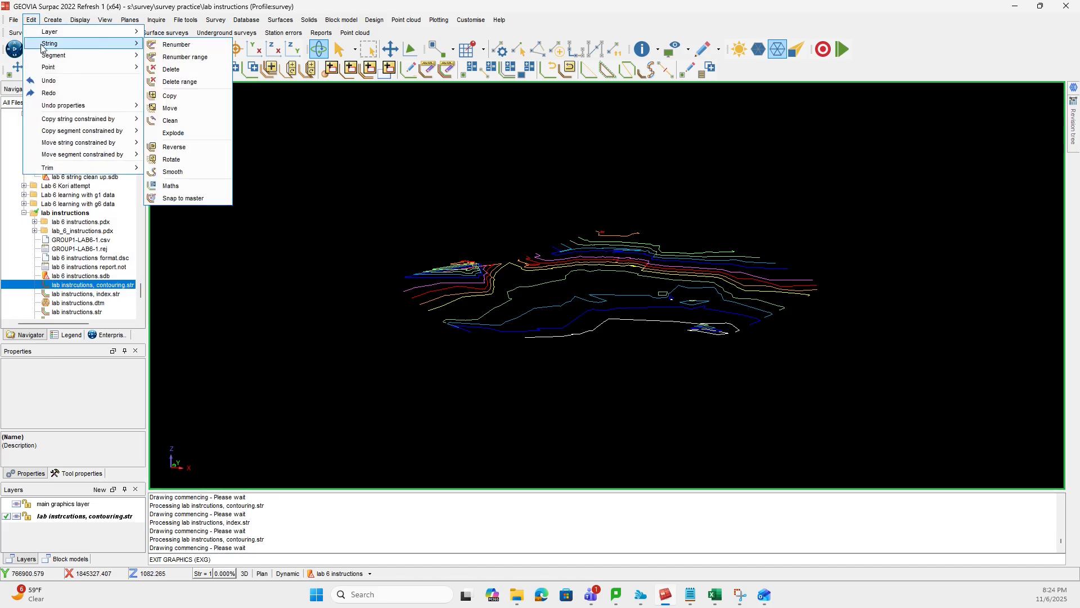
click(172, 172)
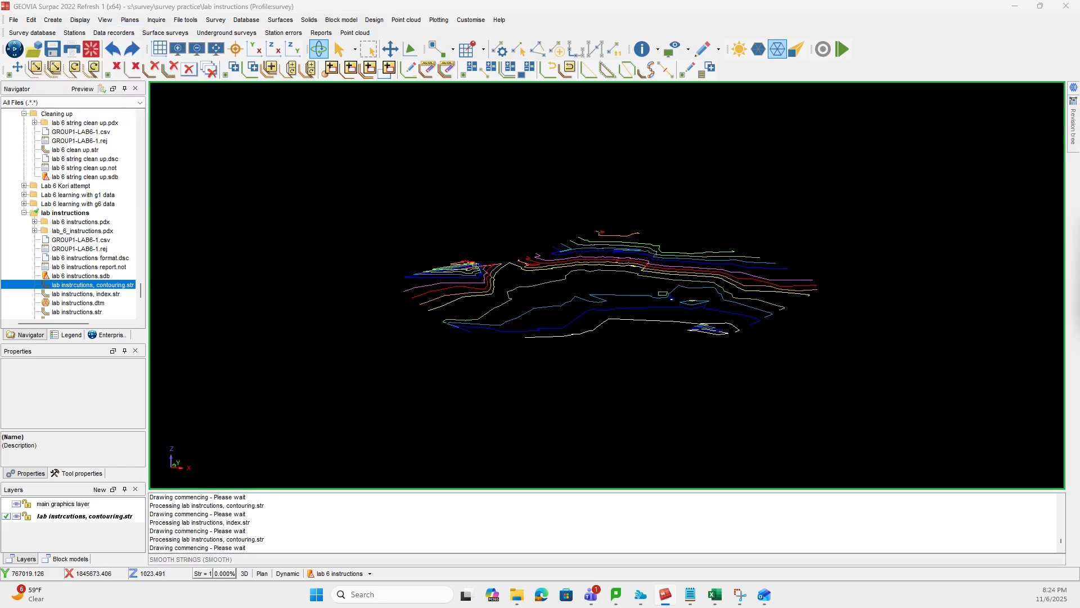
drag(590, 239, 439, 238)
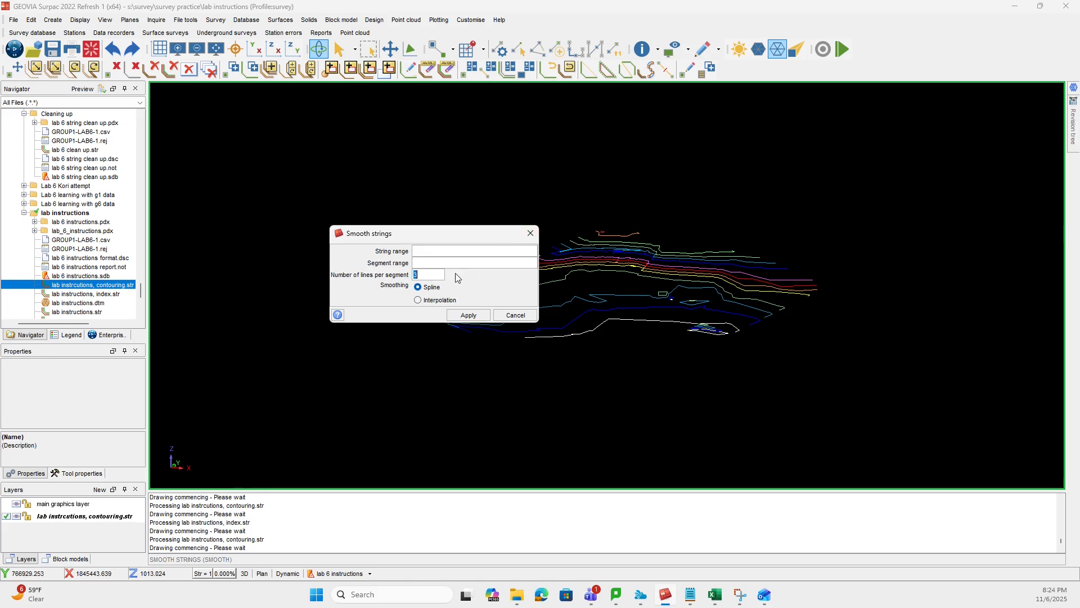
key(BackSpace)
text(10)
click(479, 315)
drag(599, 348, 603, 383)
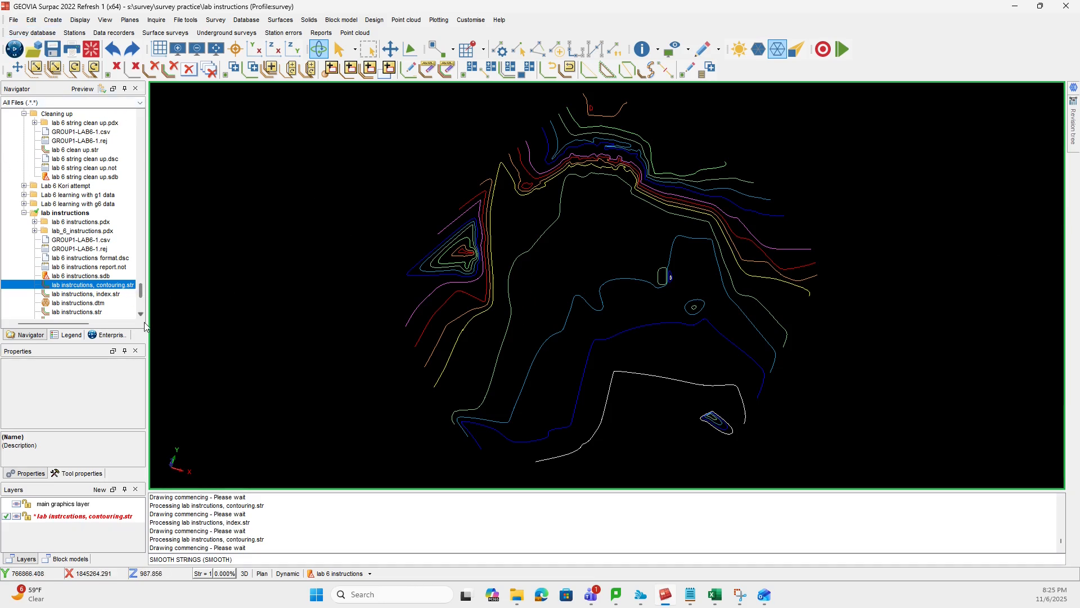
- Save the smoothed contours as a Surpac string file, overwriting lab instrcutions, contouring.str
click(52, 49)
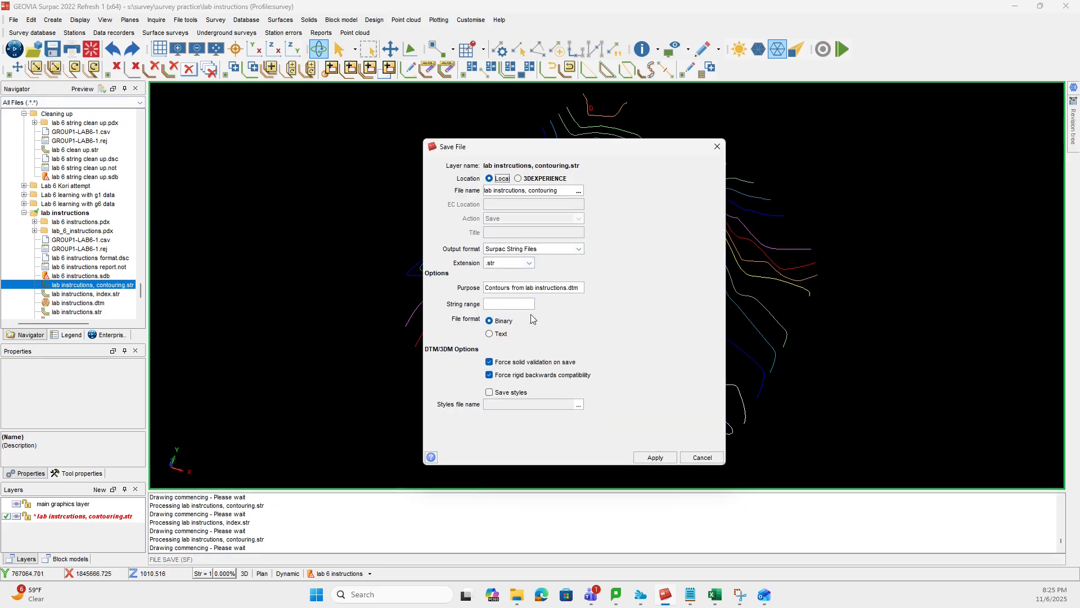
click(657, 457)
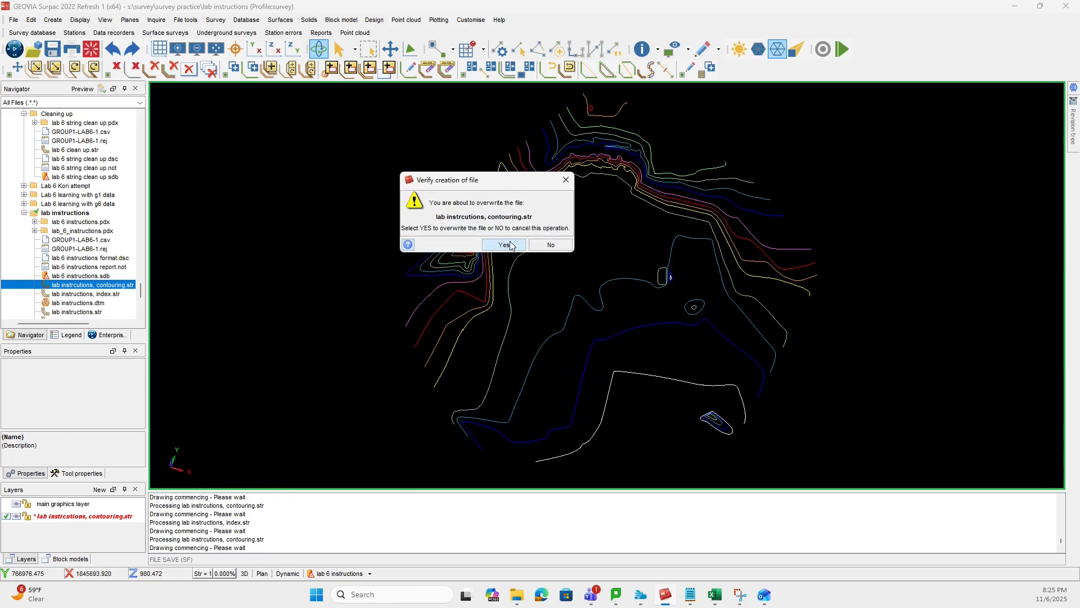
click(503, 245)
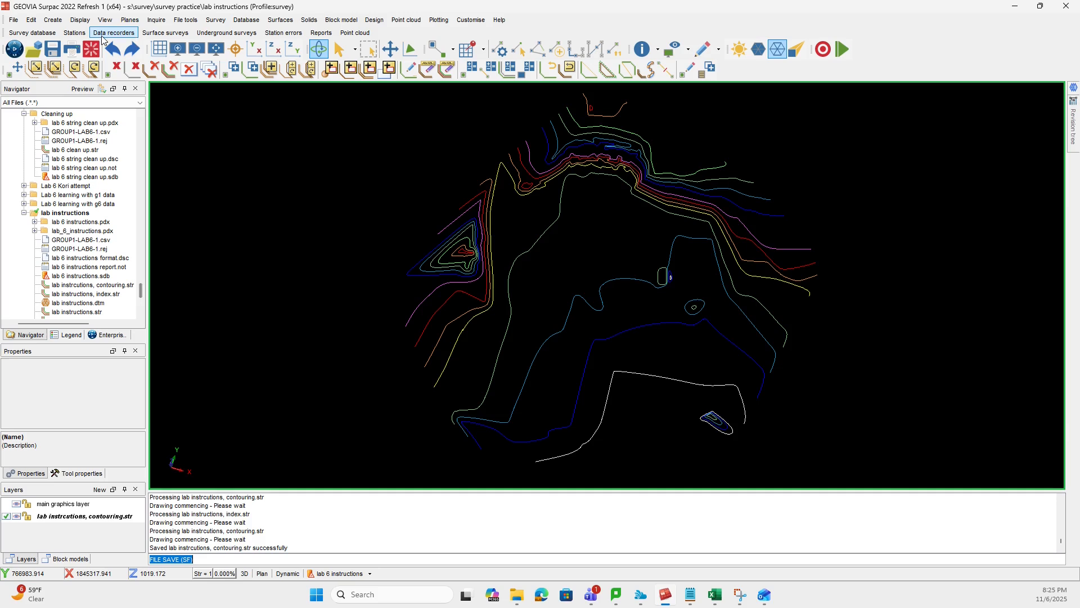
- Clear the graphics workspace, reopen the contouring string file and examine the smoothed contours in 3D
click(90, 50)
drag(93, 284, 449, 256)
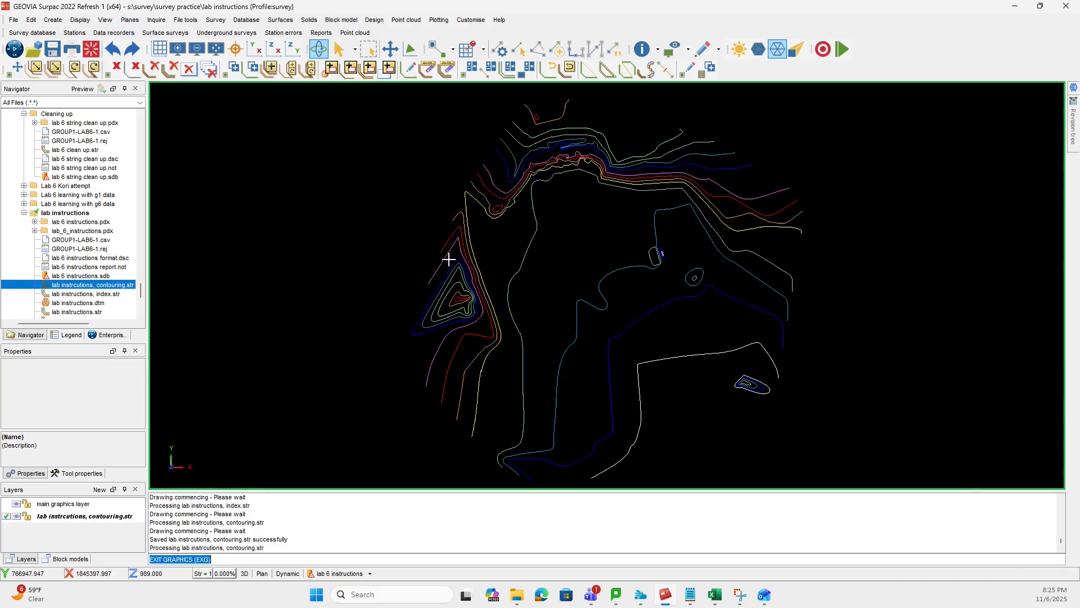
drag(579, 352, 496, 139)
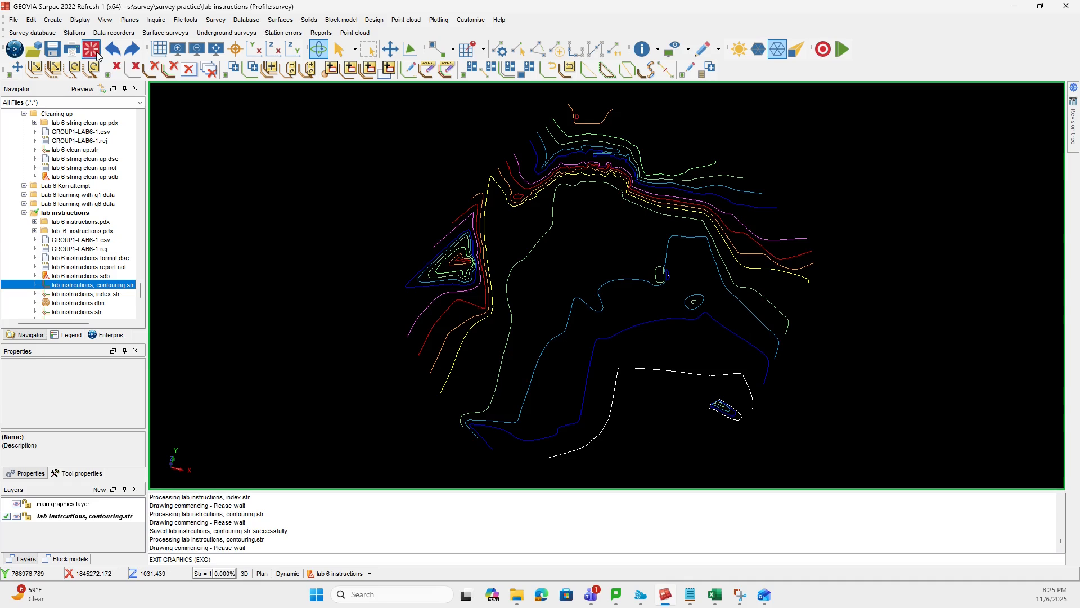
- Clear the graphics workspace and open lab instructions, index.str by itself
click(91, 50)
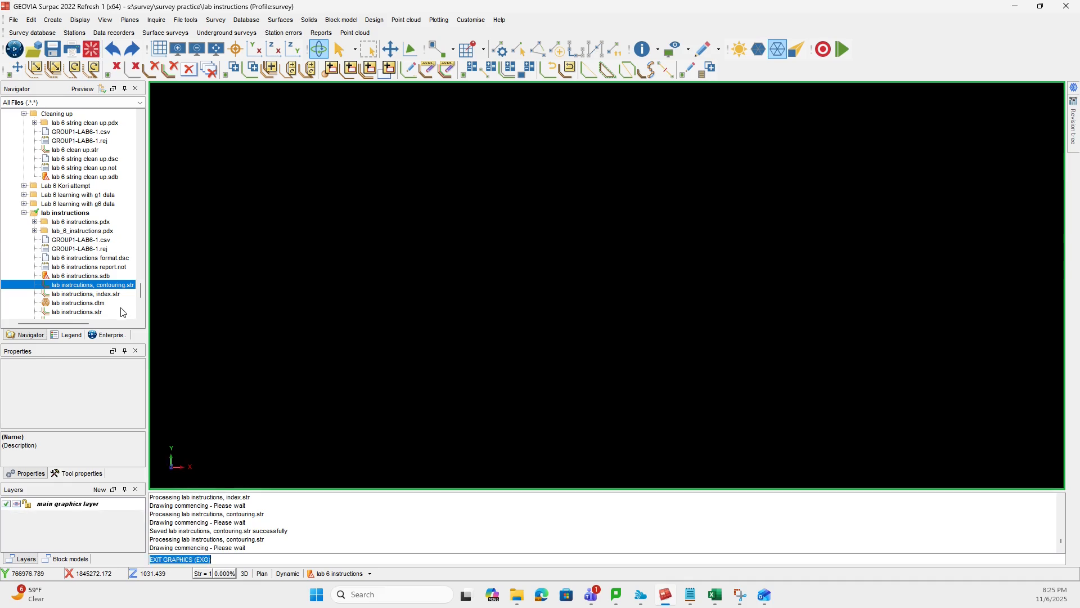
click(109, 294)
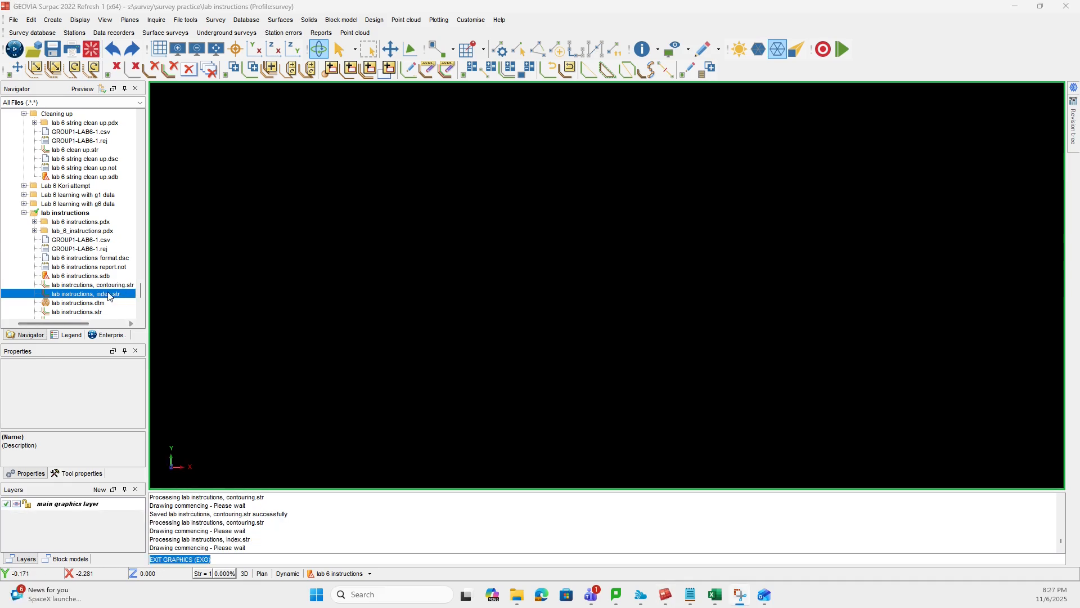
mouse_move(108, 294)
mouse_down()
mouse_move(697, 299)
mouse_move(745, 335)
mouse_move(662, 315)
mouse_up()
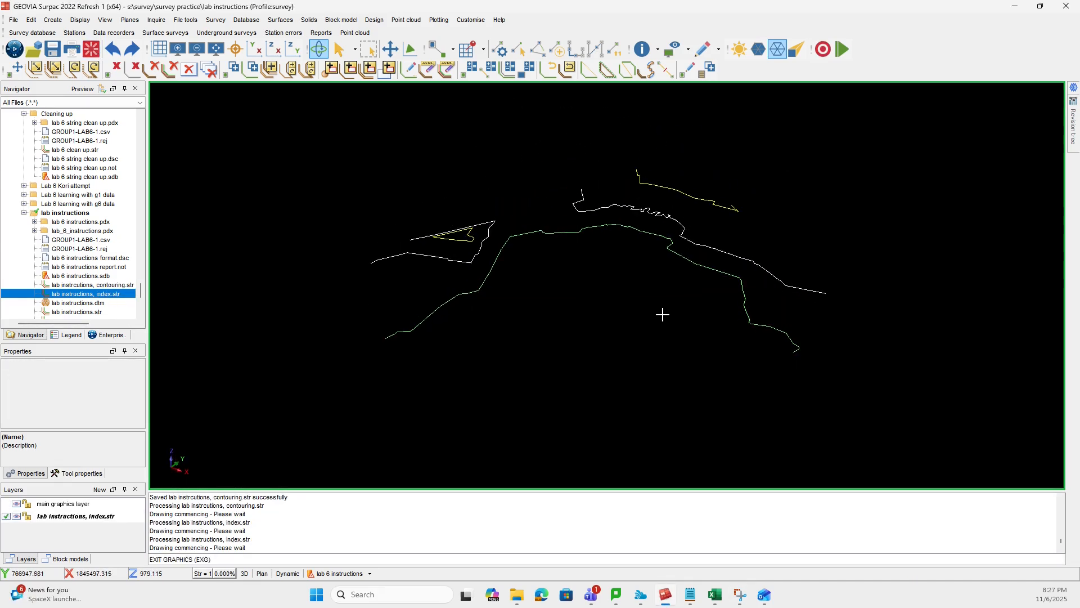
- Smooth the index contour strings with spline smoothing at 10 lines per segment and save them over lab instructions, index.str
click(31, 19)
mouse_move(79, 43)
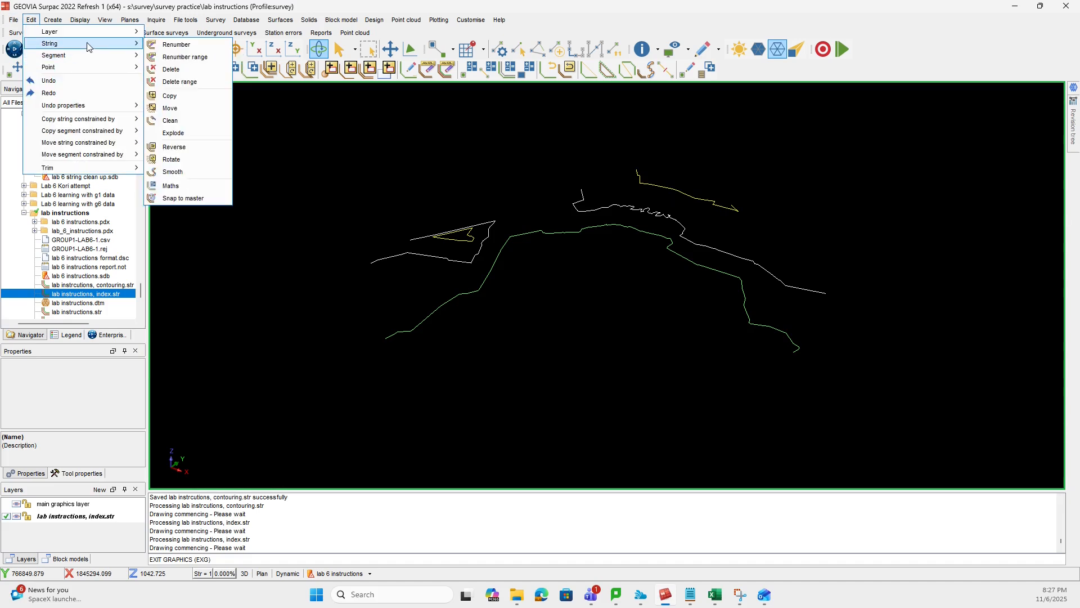
click(187, 172)
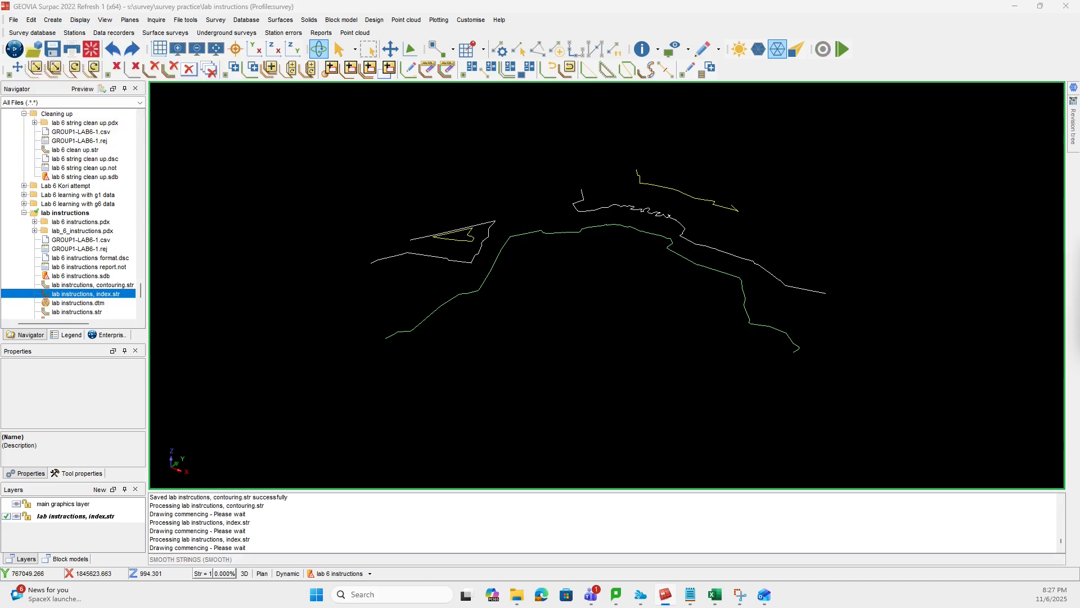
click(667, 289)
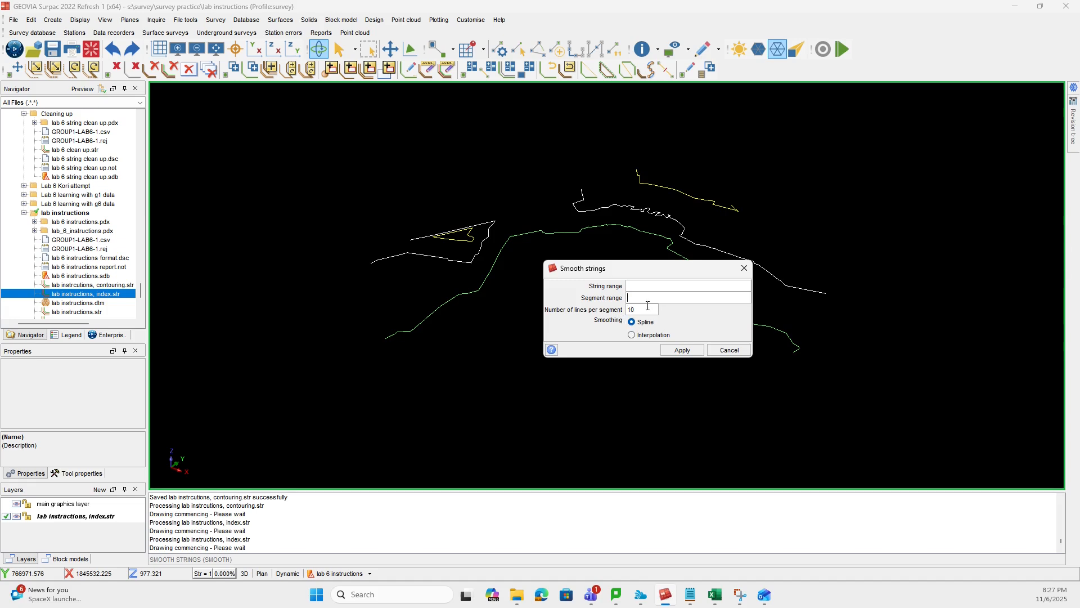
click(680, 351)
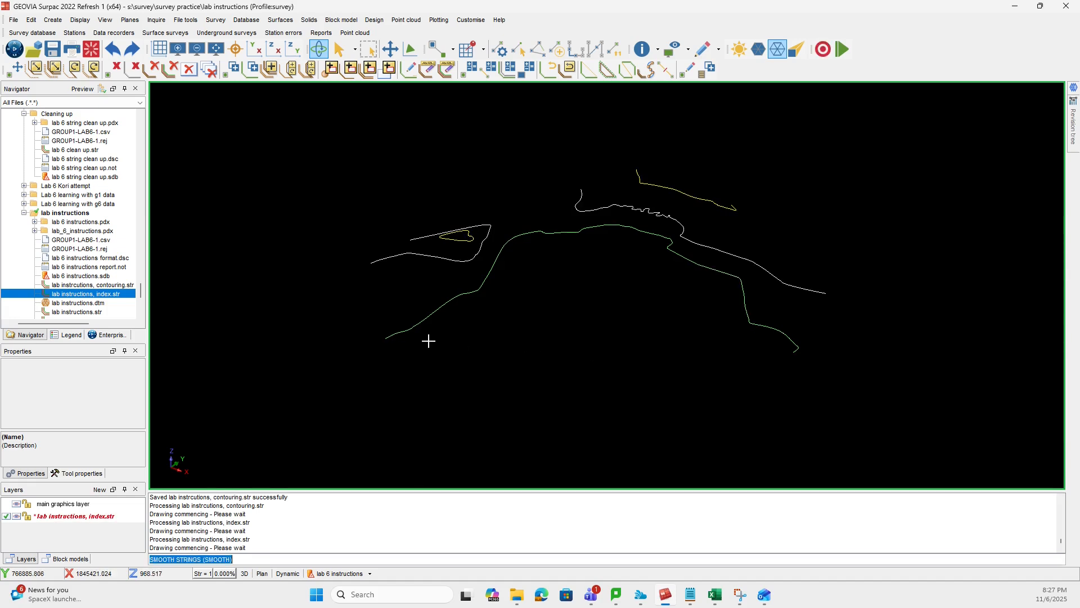
click(53, 49)
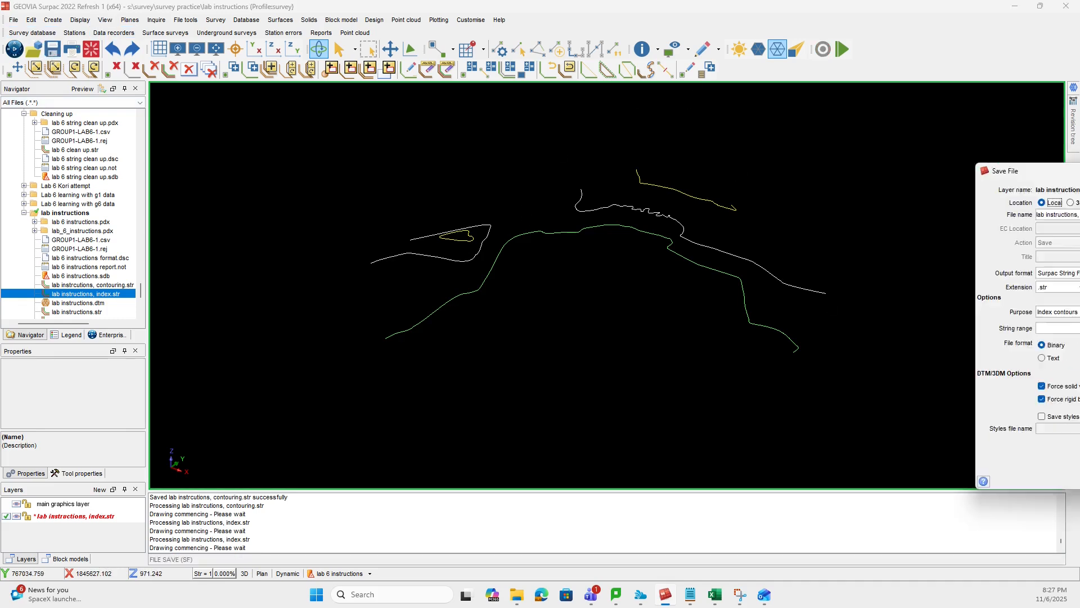
click(632, 478)
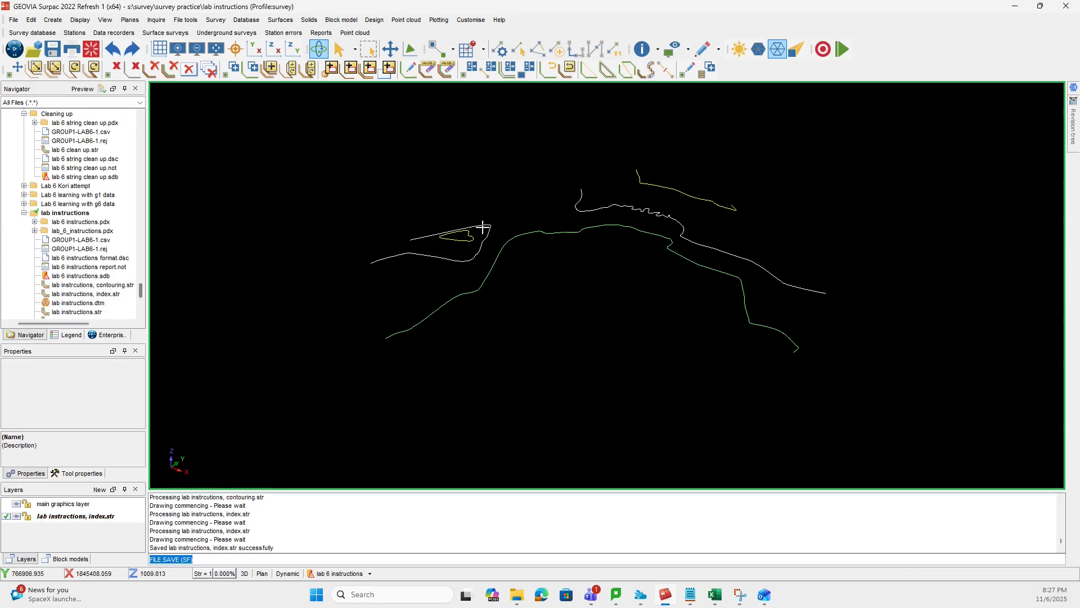
- Clear the graphics workspace and open lab instrcutions, contouring.str by itself in a tilted 3D view
click(91, 49)
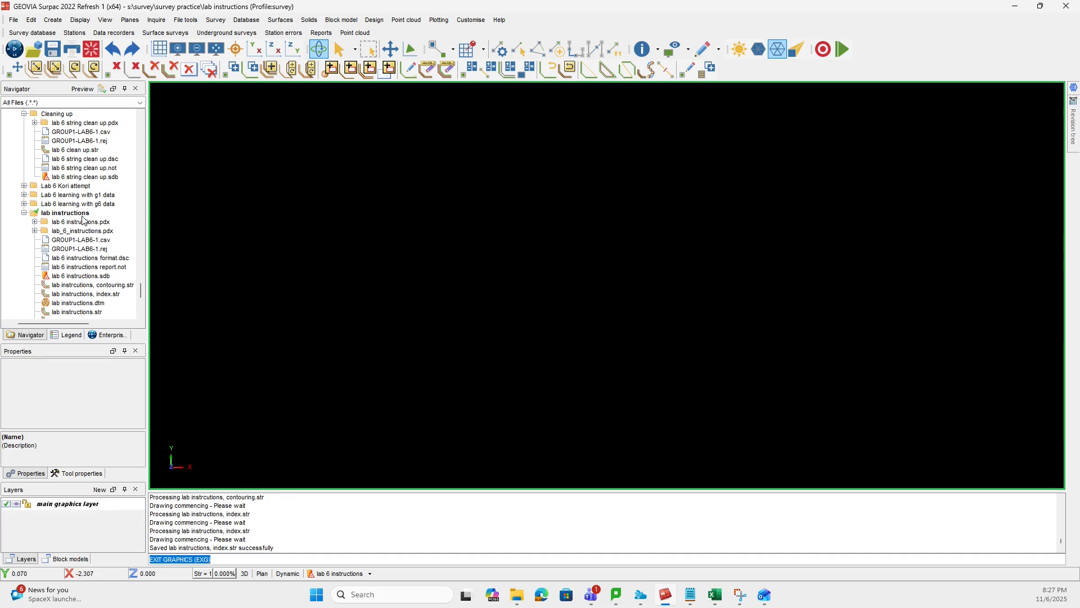
scroll(95, 233, down, 1)
drag(109, 258, 434, 263)
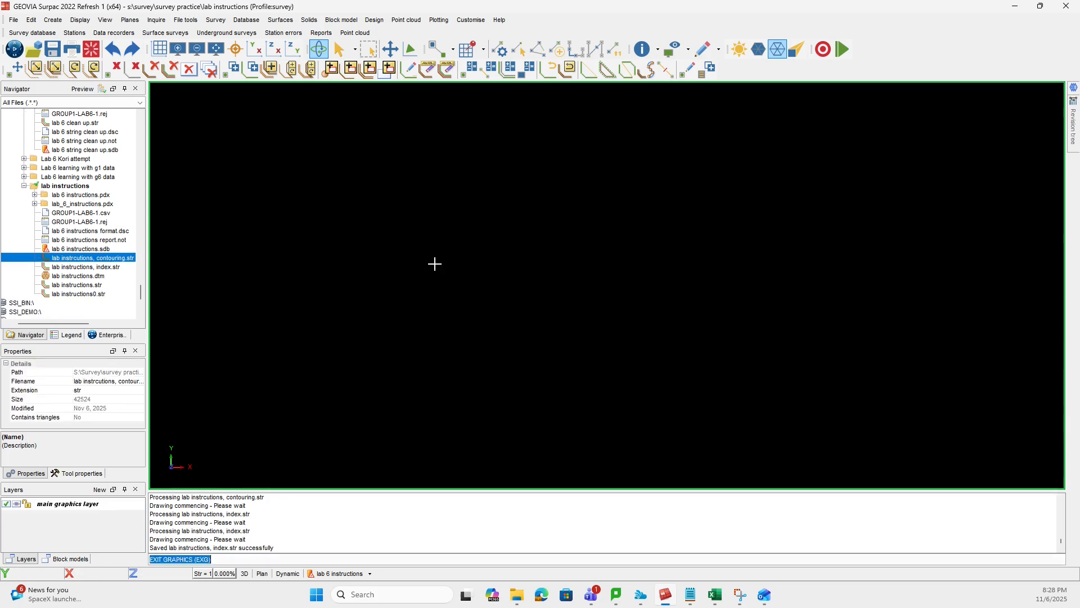
drag(681, 368, 668, 357)
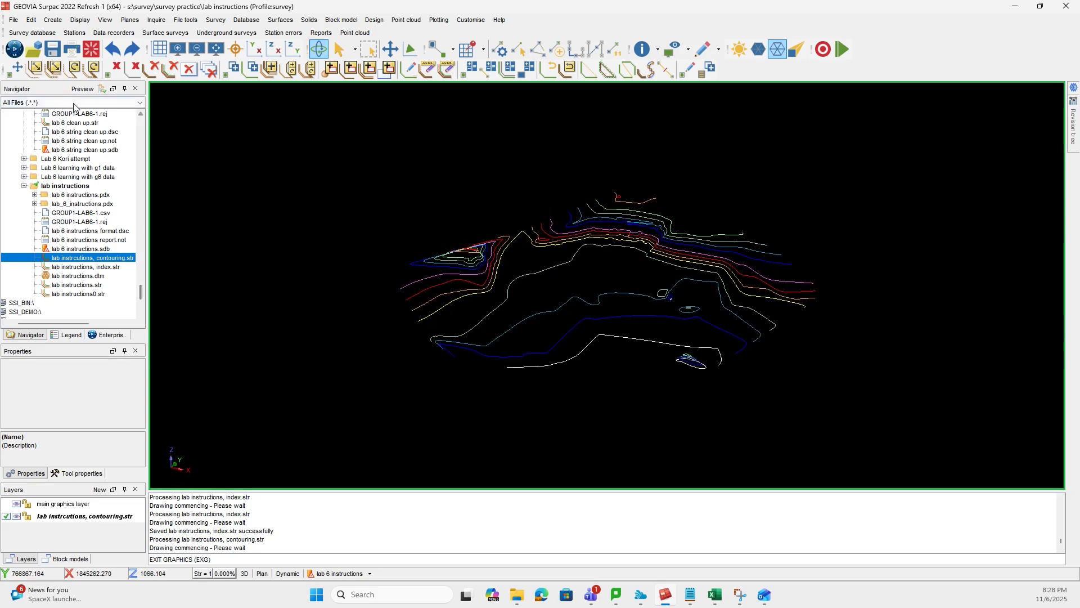
- Renumber the contour strings in range 1,100 to string 3 and save the contouring string file
click(31, 20)
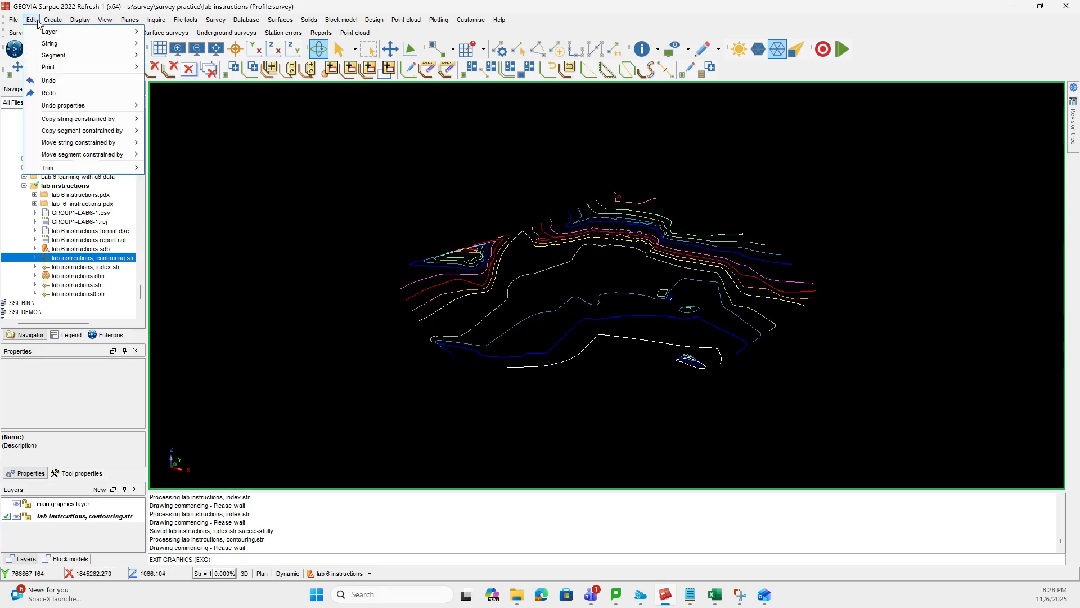
mouse_move(89, 44)
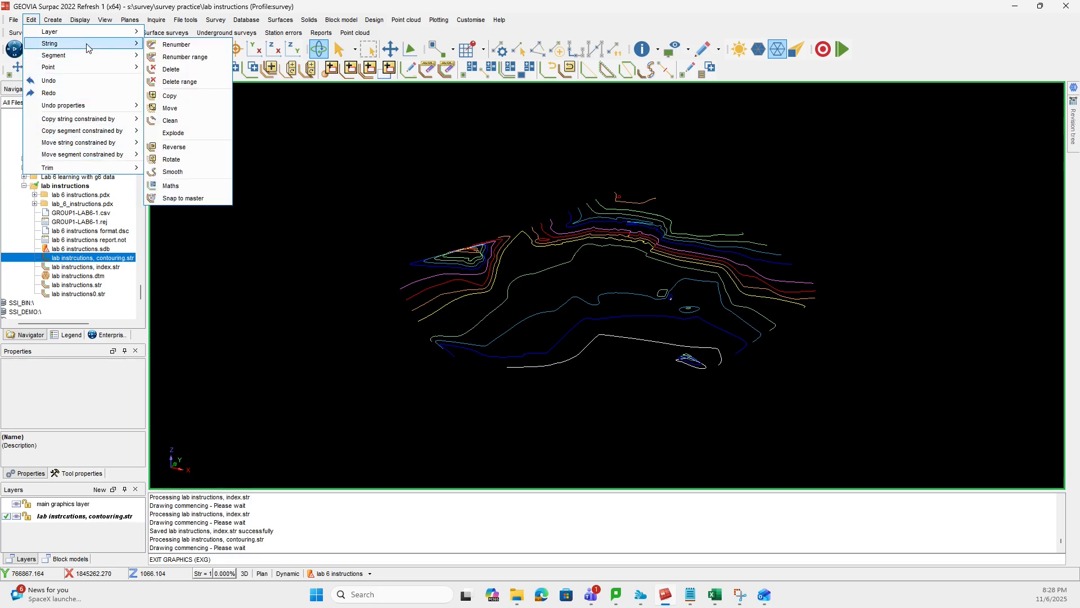
click(185, 57)
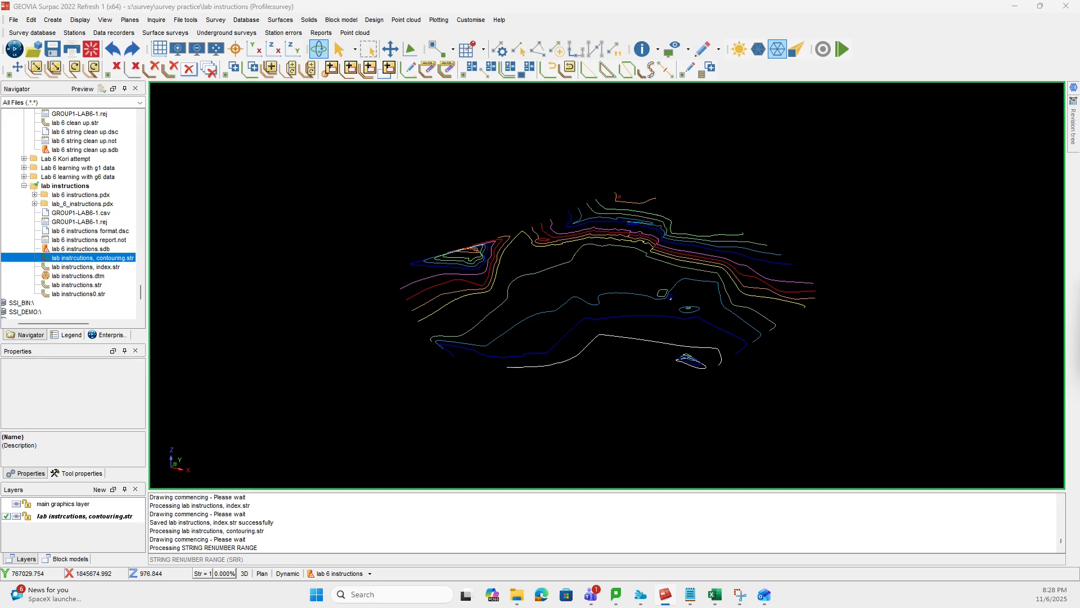
drag(1075, 290, 613, 275)
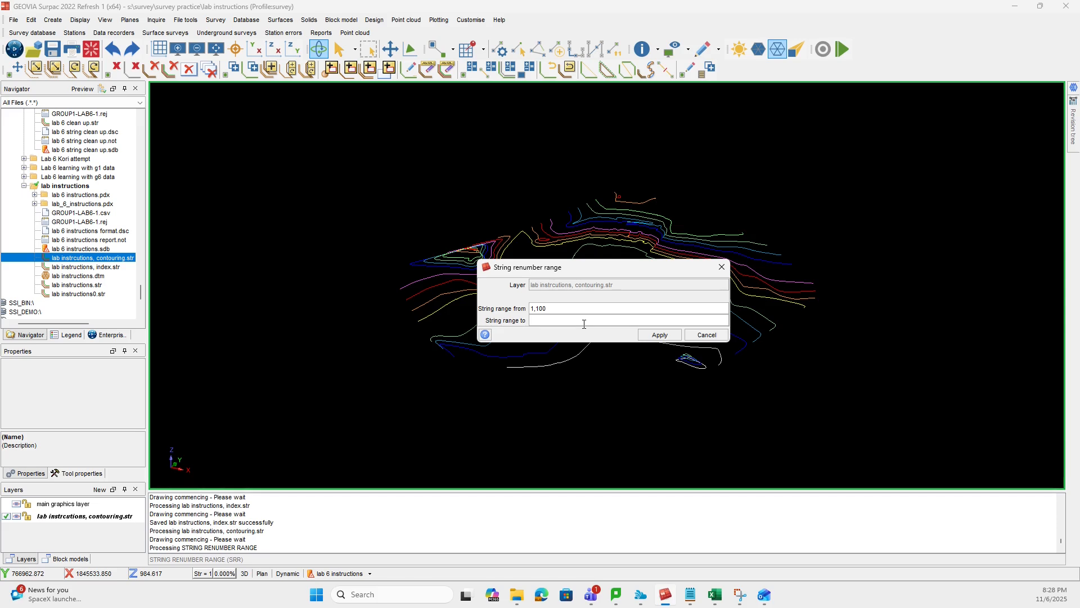
click(659, 335)
drag(560, 403, 490, 197)
drag(512, 279, 522, 281)
drag(521, 367, 606, 372)
drag(668, 356, 687, 353)
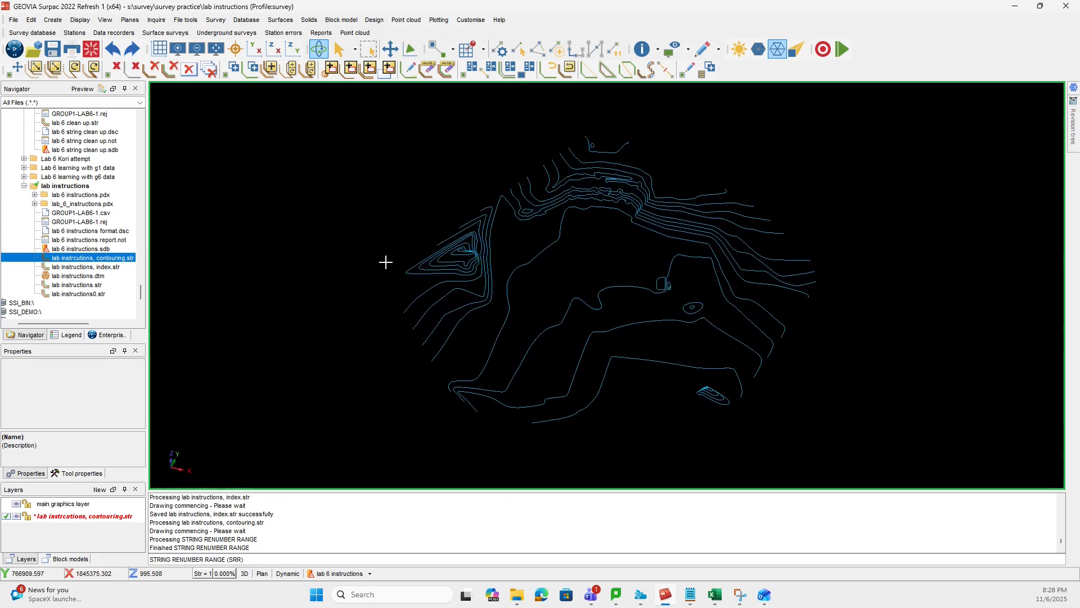
click(52, 48)
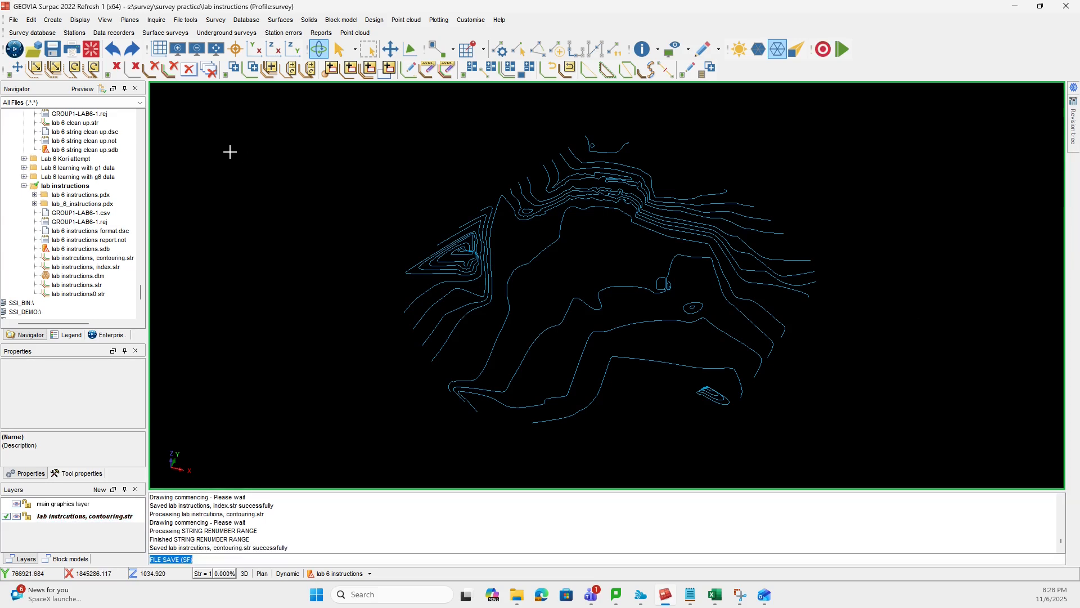
click(274, 49)
drag(633, 289, 612, 306)
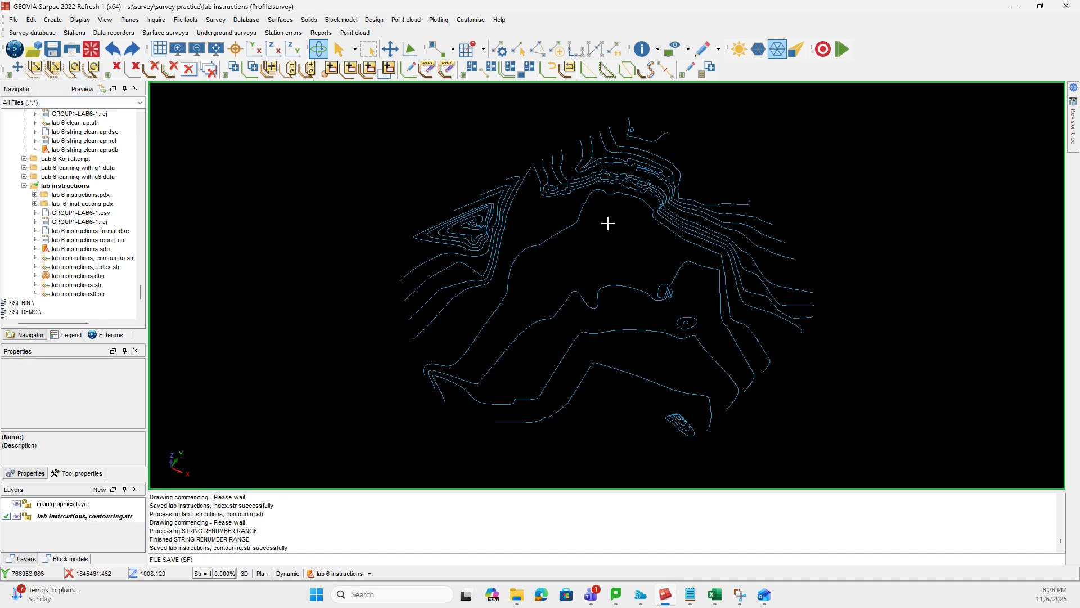
- Clear the graphics workspace and open the index string file by itself in a tilted 3D view
click(91, 51)
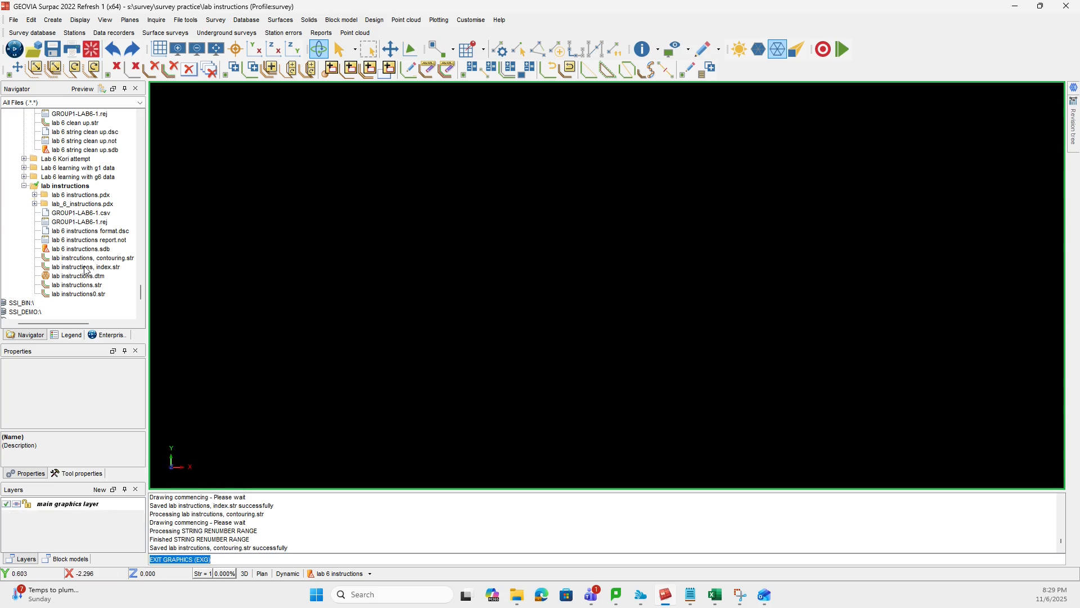
drag(86, 270, 571, 323)
drag(532, 368, 544, 390)
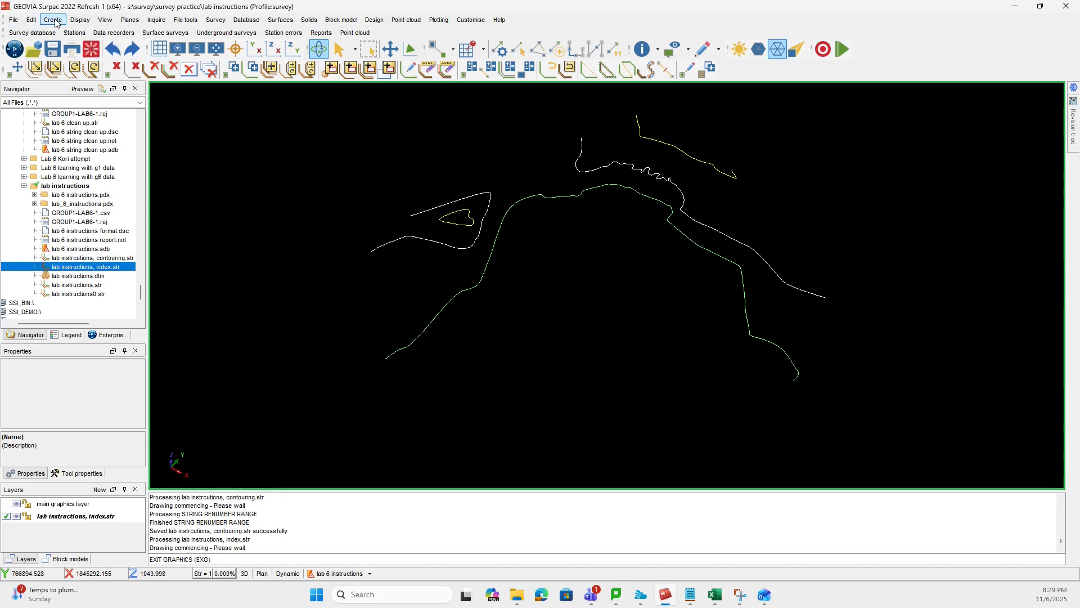
- Renumber the range covering all the index contour strings to string 2 and save the index string file
click(31, 19)
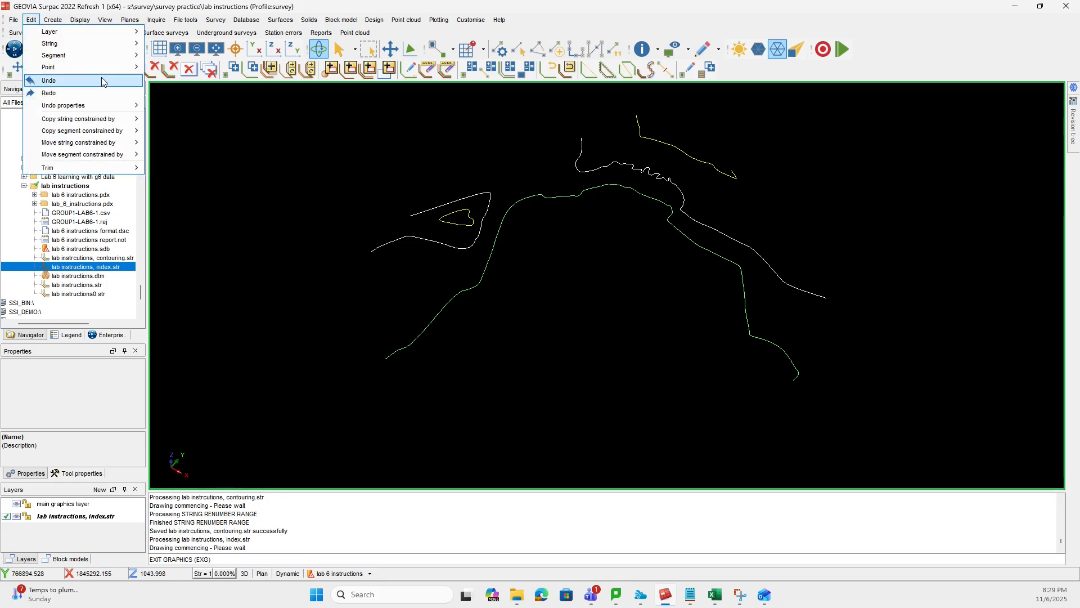
mouse_move(99, 55)
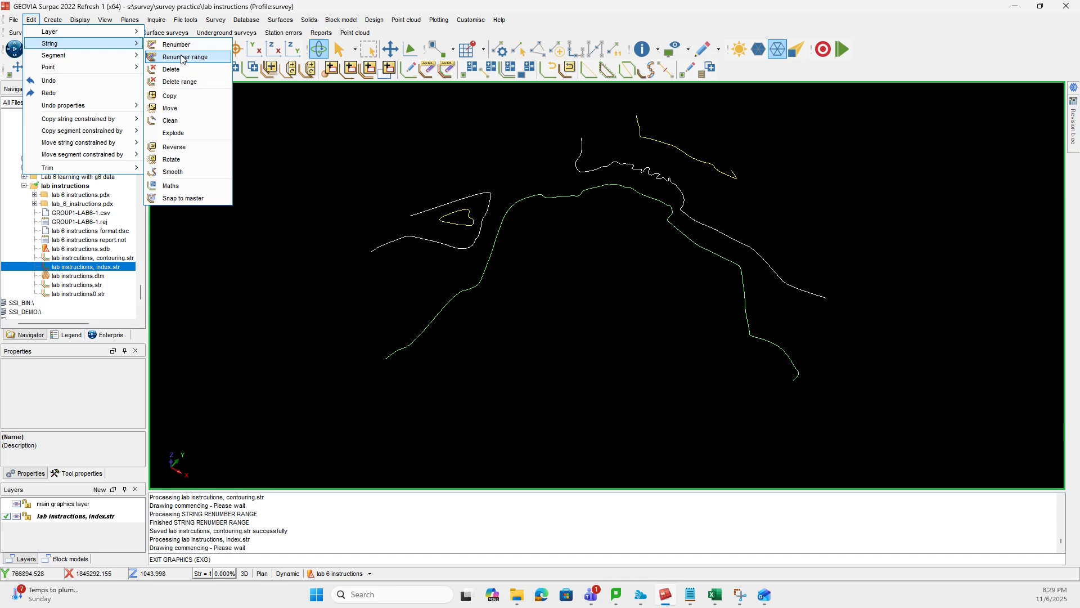
click(181, 57)
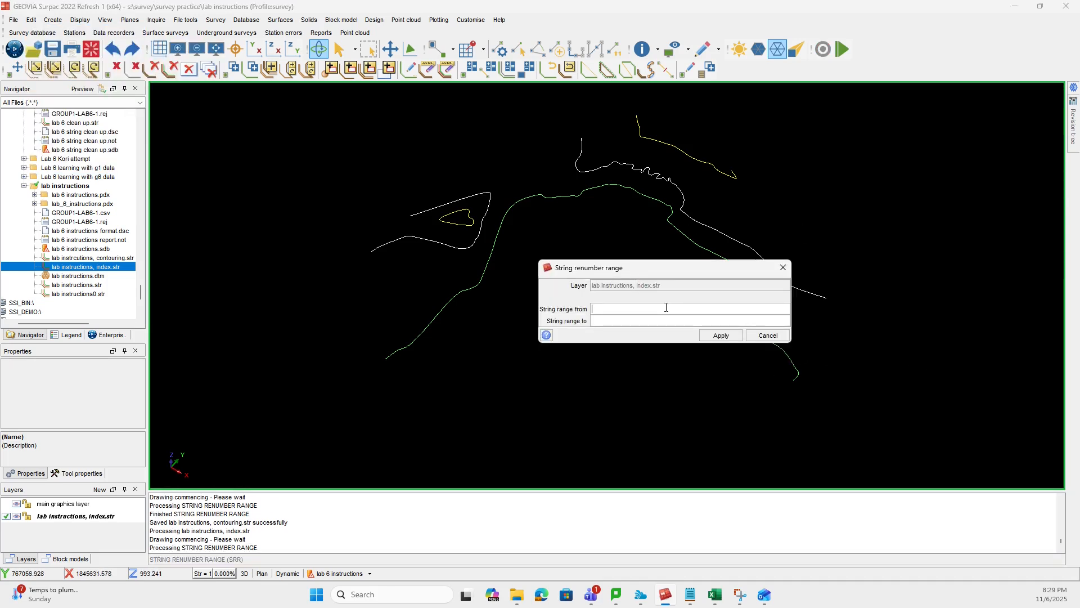
text(1,00)
text(2)
click(721, 335)
mouse_move(648, 390)
mouse_down()
mouse_move(695, 366)
mouse_move(655, 385)
mouse_up()
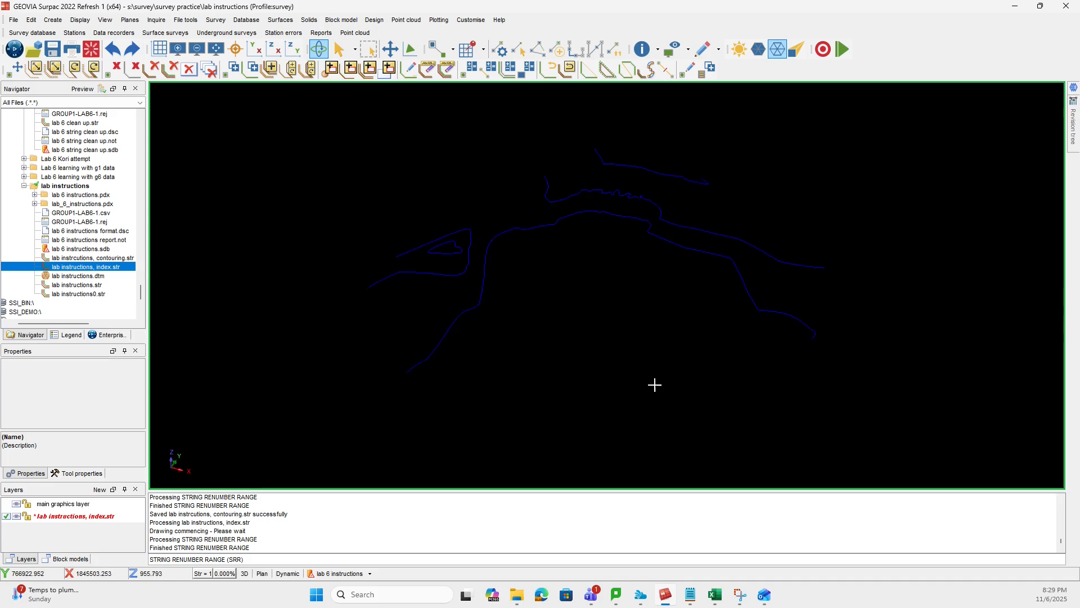
drag(519, 193, 521, 222)
click(52, 49)
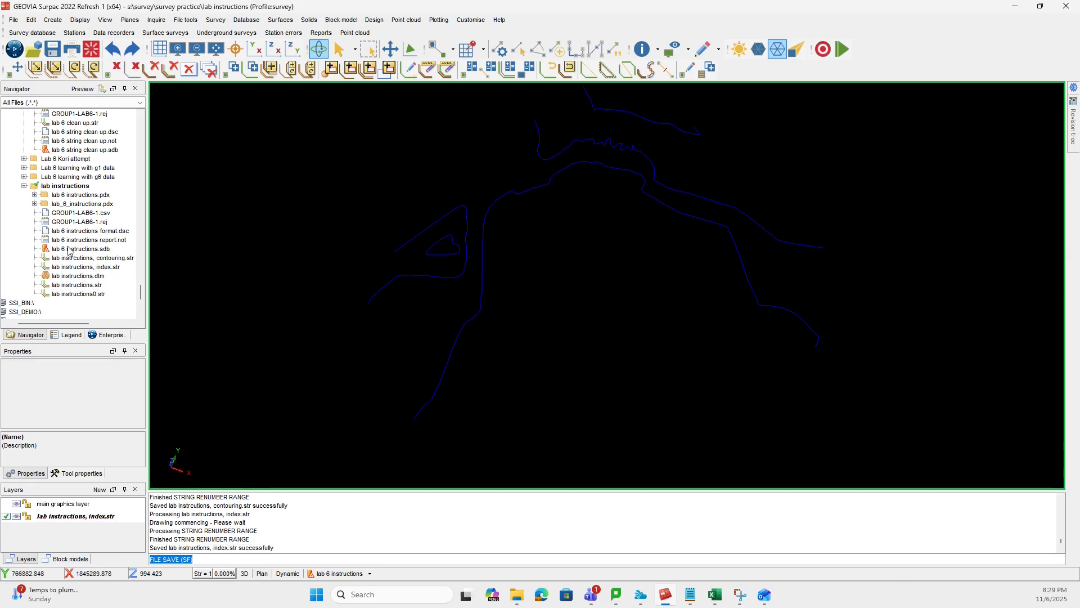
- Overlay lab instrcutions, contouring.str on the index strings and examine the combined contours up close
drag(561, 316, 520, 280)
scroll(477, 272, up, 3)
scroll(492, 280, up, 2)
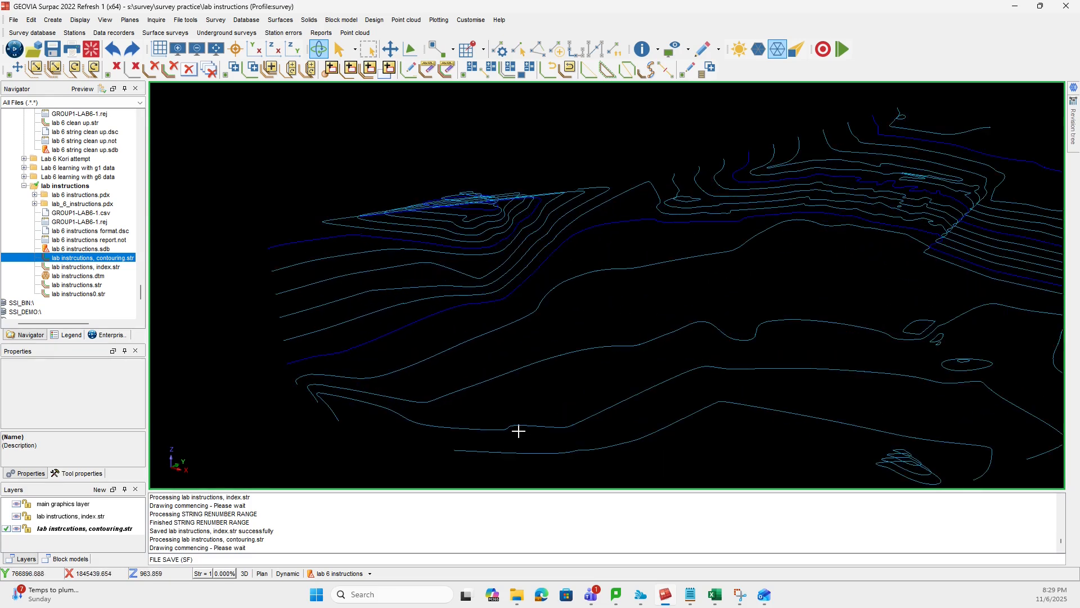
- Reset the graphics workspace and reopen only lab instructions, index.str in a tilted view
drag(400, 320, 958, 388)
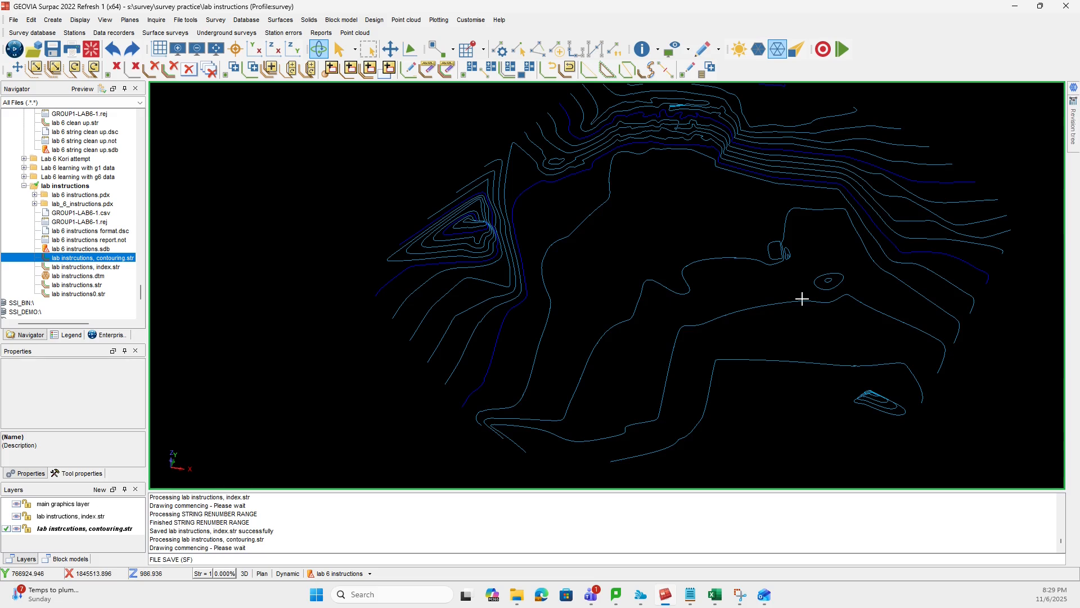
click(92, 49)
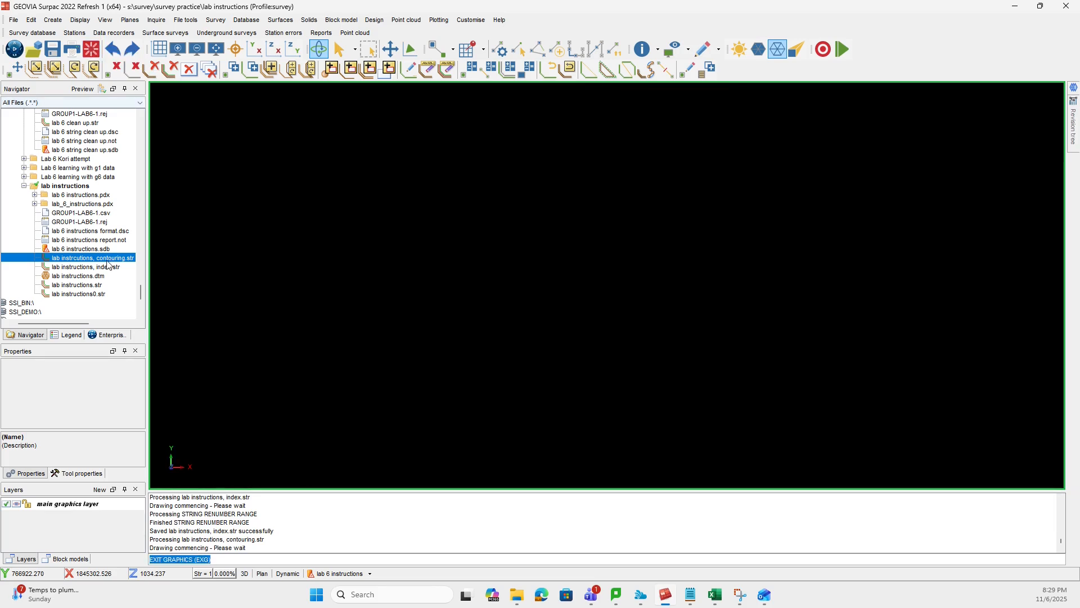
mouse_move(109, 268)
mouse_down()
mouse_move(308, 283)
mouse_move(600, 250)
mouse_move(577, 328)
mouse_move(560, 314)
mouse_up()
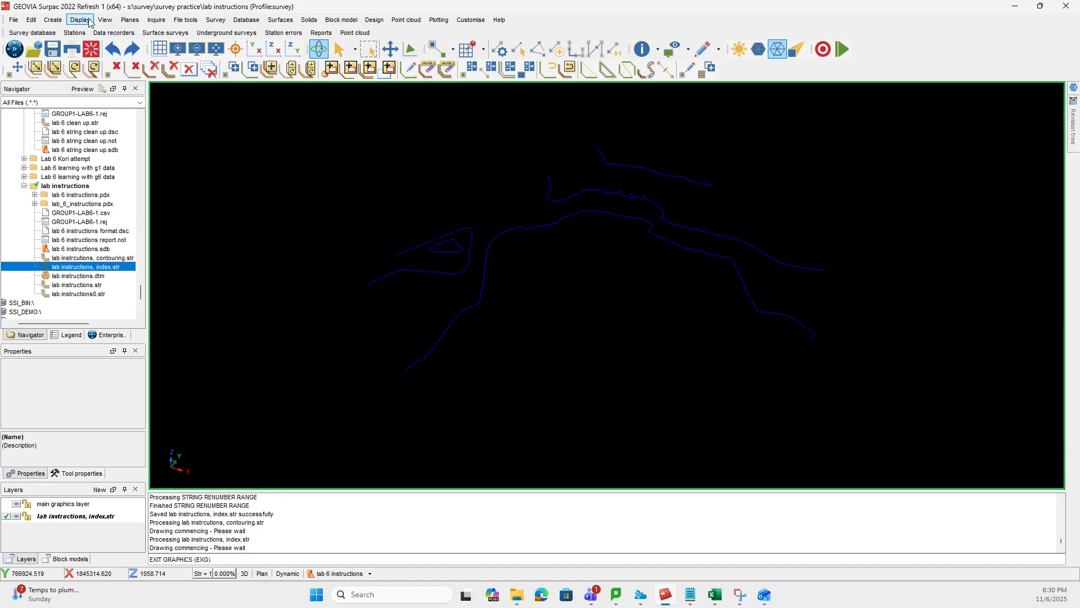
- Set the line thickness of index contour string 2 to 2 in its string drawing properties and save the index string file
click(80, 20)
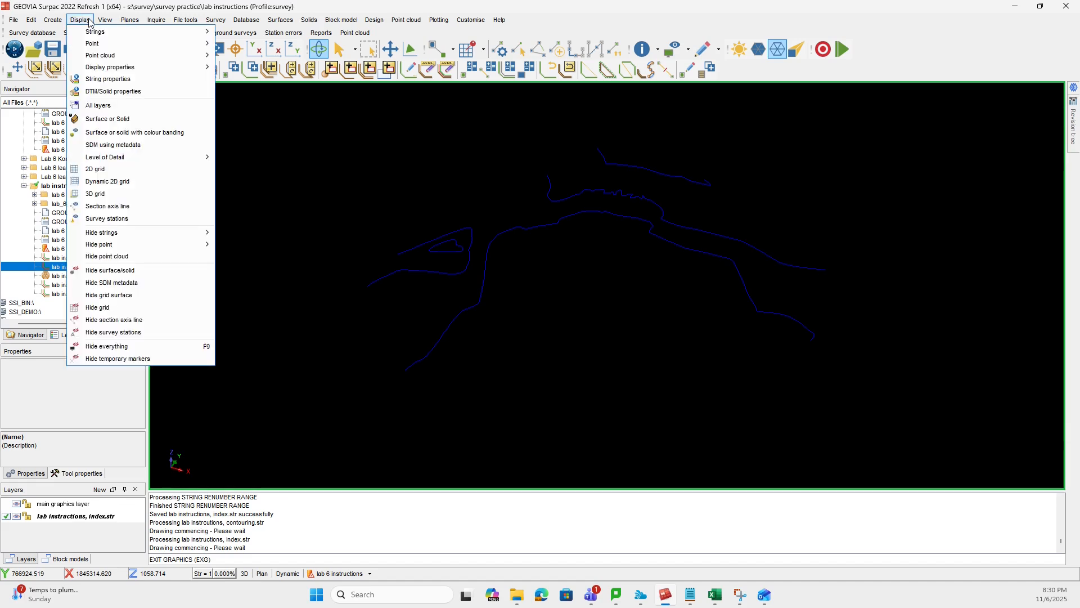
click(123, 79)
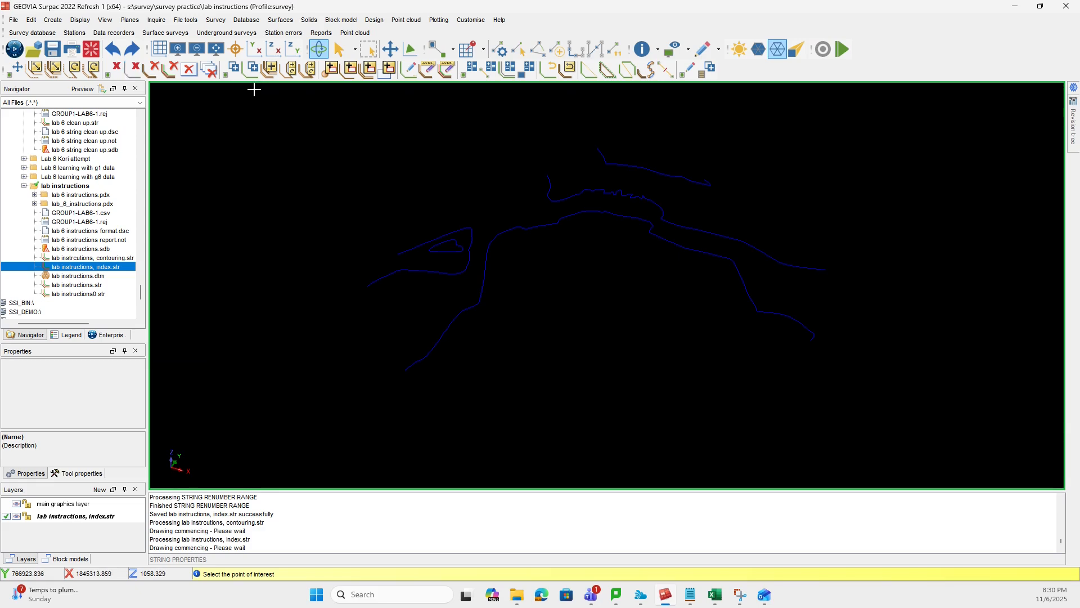
click(480, 297)
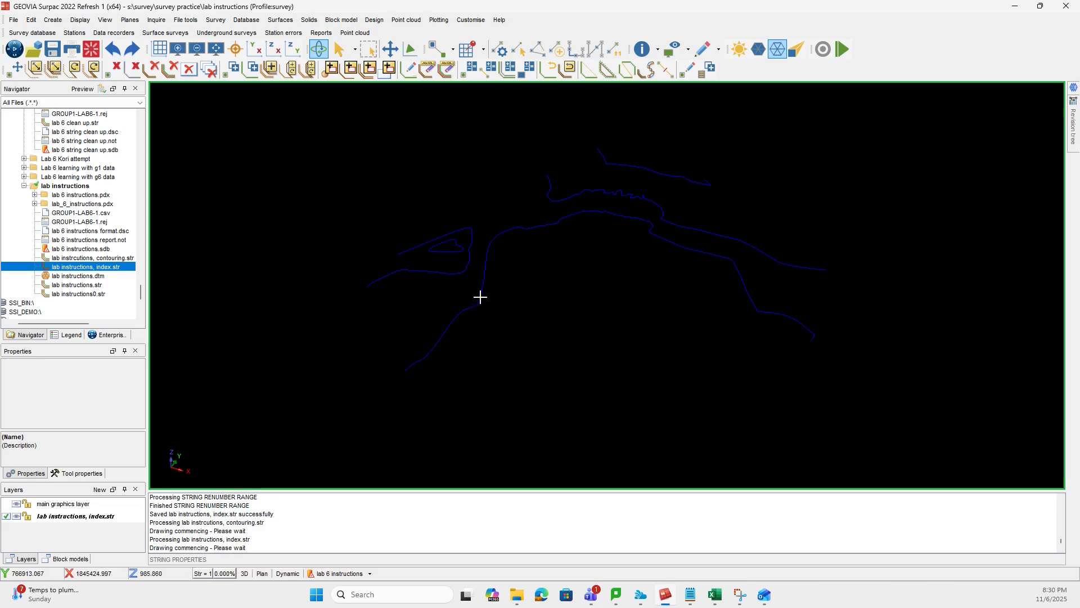
mouse_move(659, 218)
mouse_down()
mouse_move(356, 195)
mouse_move(328, 214)
mouse_up()
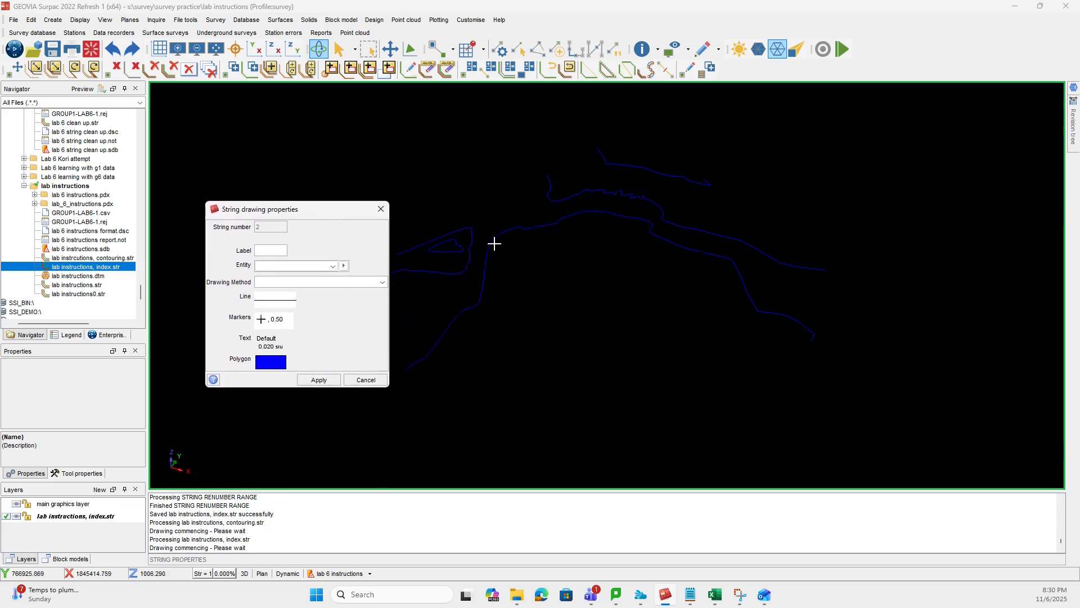
click(279, 303)
drag(819, 220, 564, 267)
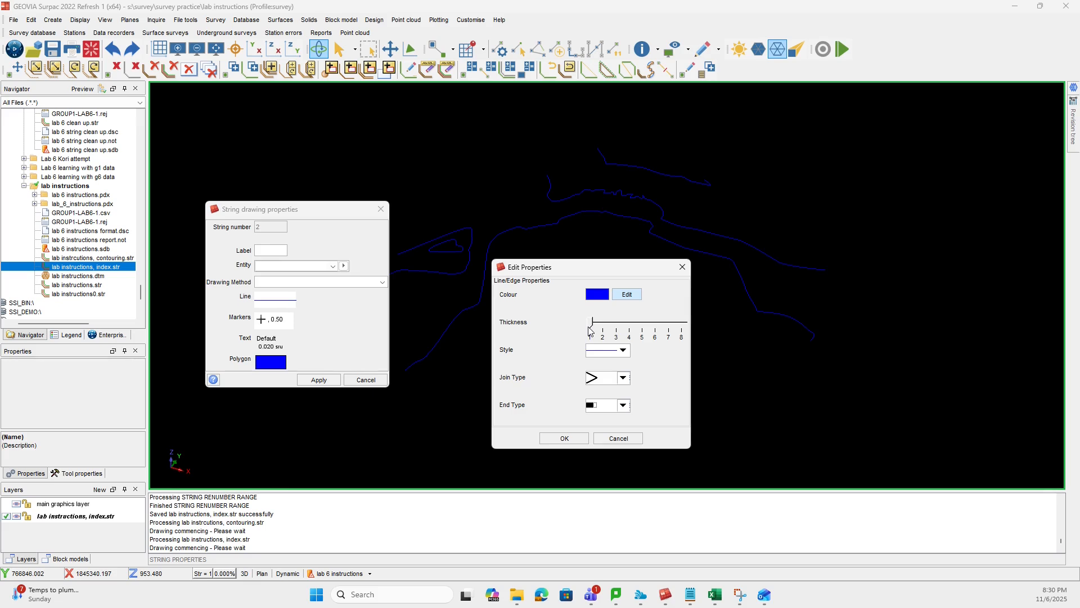
drag(592, 330, 606, 329)
click(569, 438)
click(322, 381)
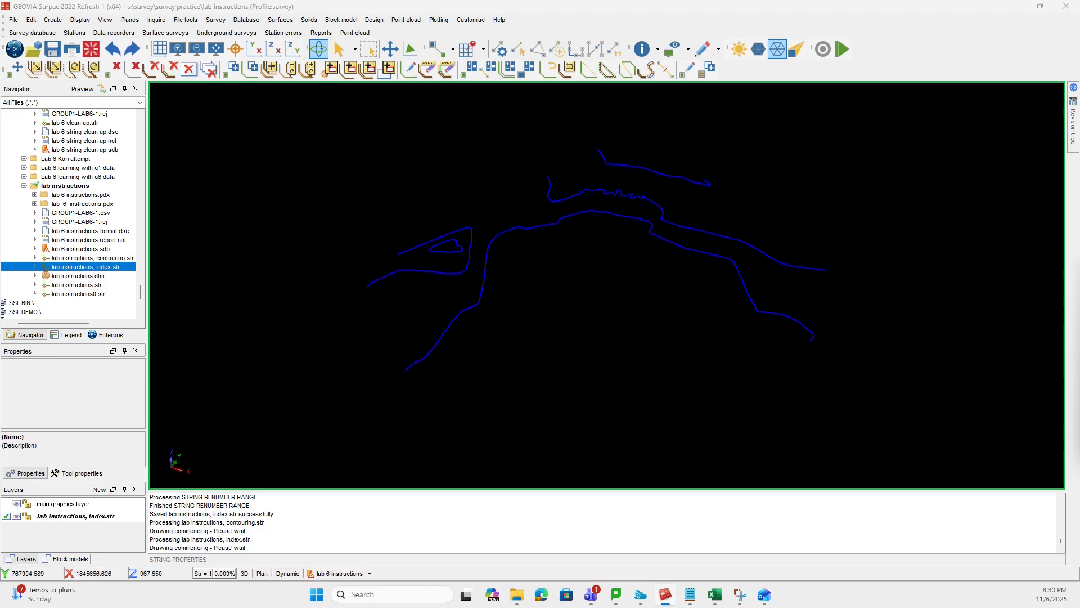
click(53, 50)
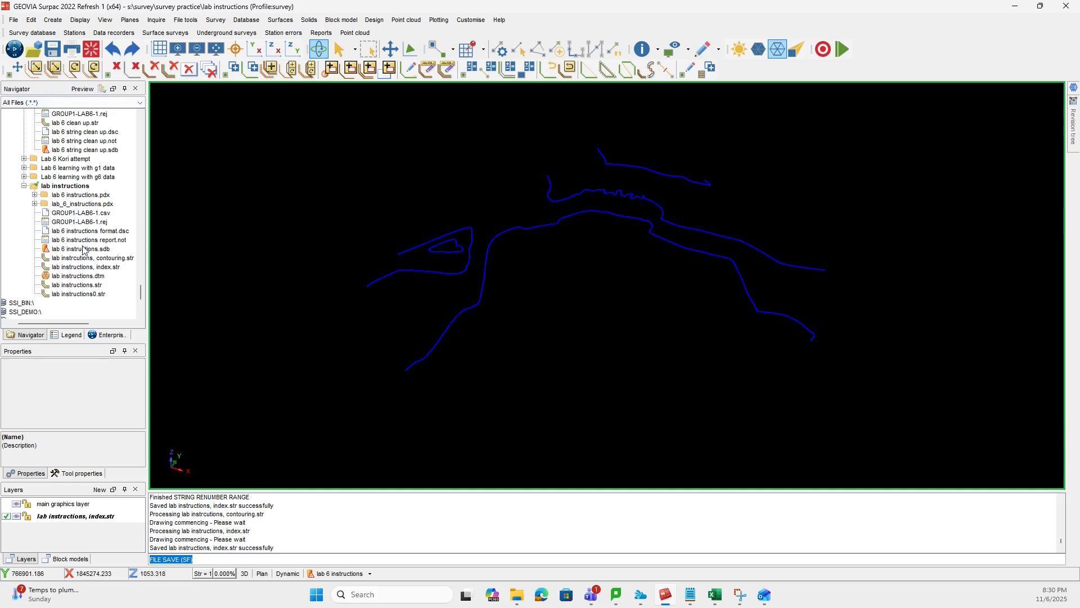
- Overlay lab instrcutions, contouring.str on the thickened index contours and inspect the combined contour map
click(103, 260)
double_click(103, 261)
mouse_move(517, 370)
mouse_down()
mouse_move(487, 336)
mouse_move(410, 325)
mouse_move(409, 310)
mouse_move(483, 374)
mouse_move(488, 366)
mouse_up()
scroll(535, 168, up, 6)
drag(525, 259, 575, 318)
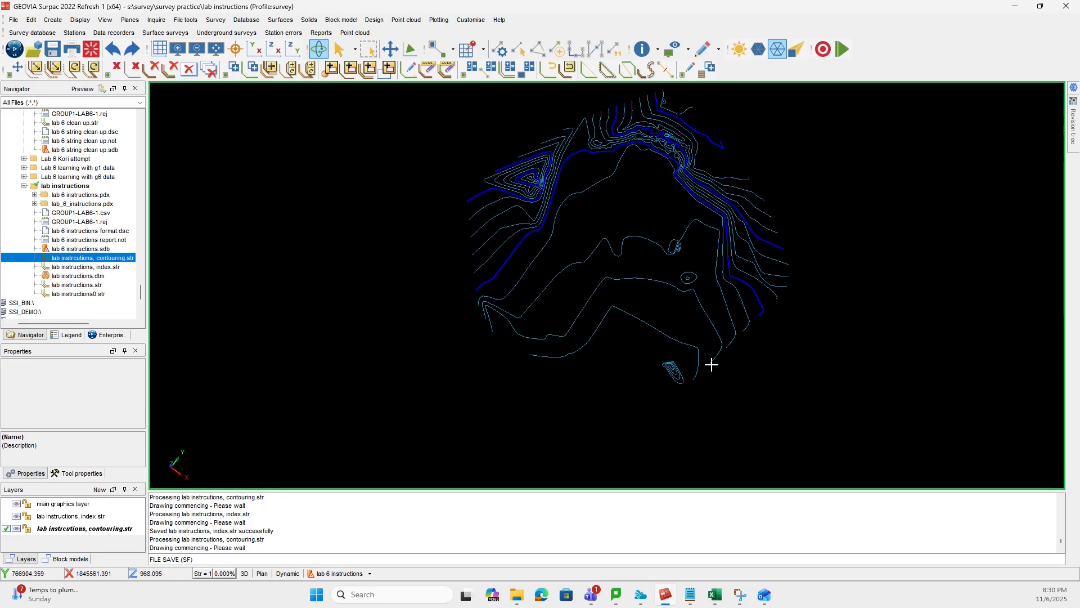
drag(711, 364, 741, 296)
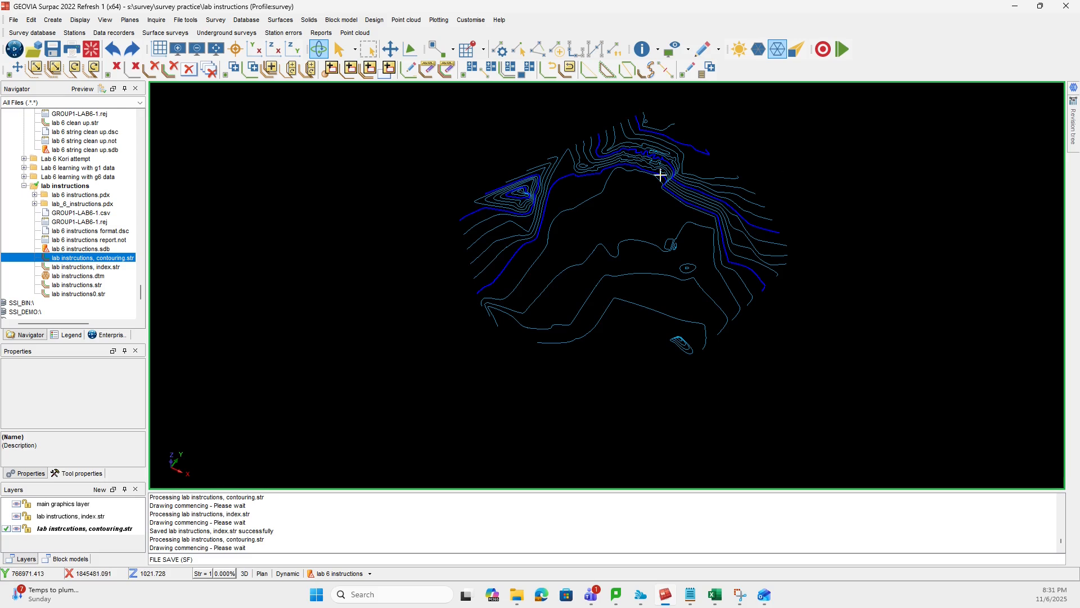
drag(661, 175, 639, 272)
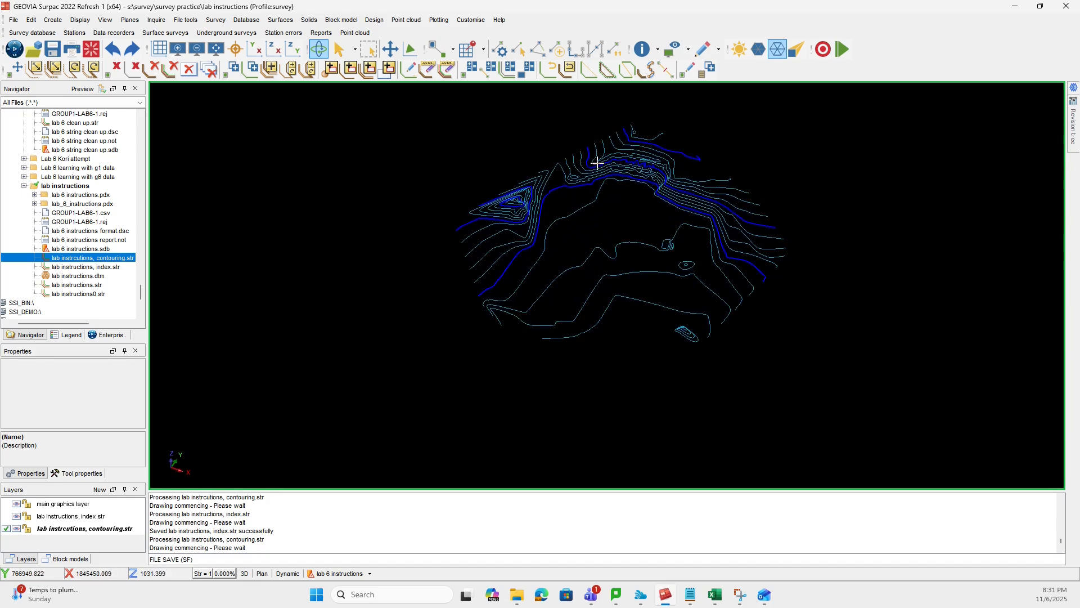
middle_drag(617, 156, 601, 257)
mouse_move(601, 257)
mouse_down()
mouse_move(634, 321)
mouse_move(626, 327)
mouse_move(625, 313)
mouse_move(617, 348)
mouse_up()
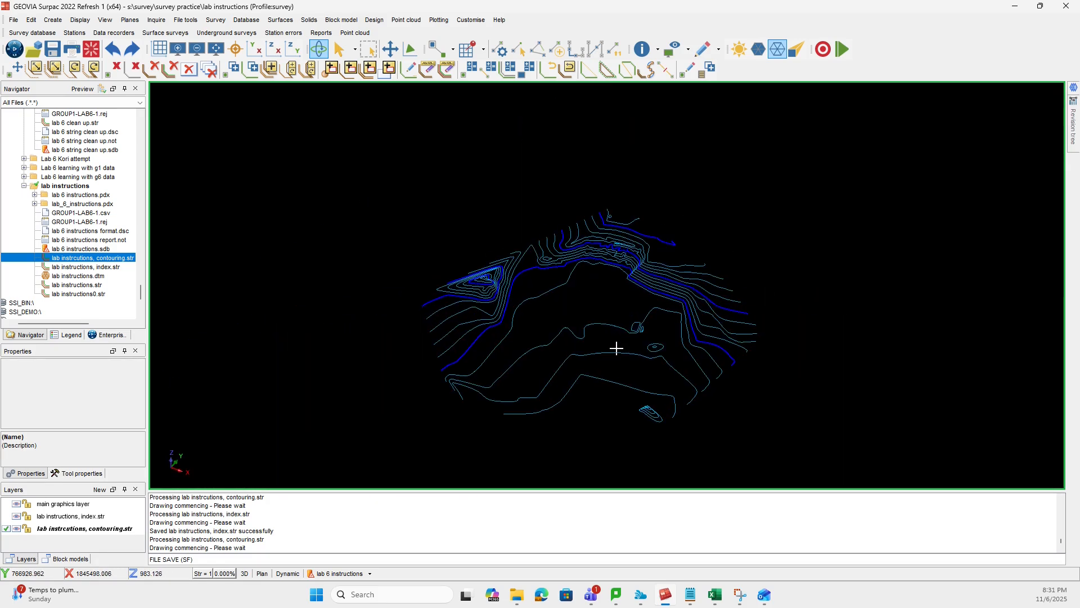
right_click(907, 65)
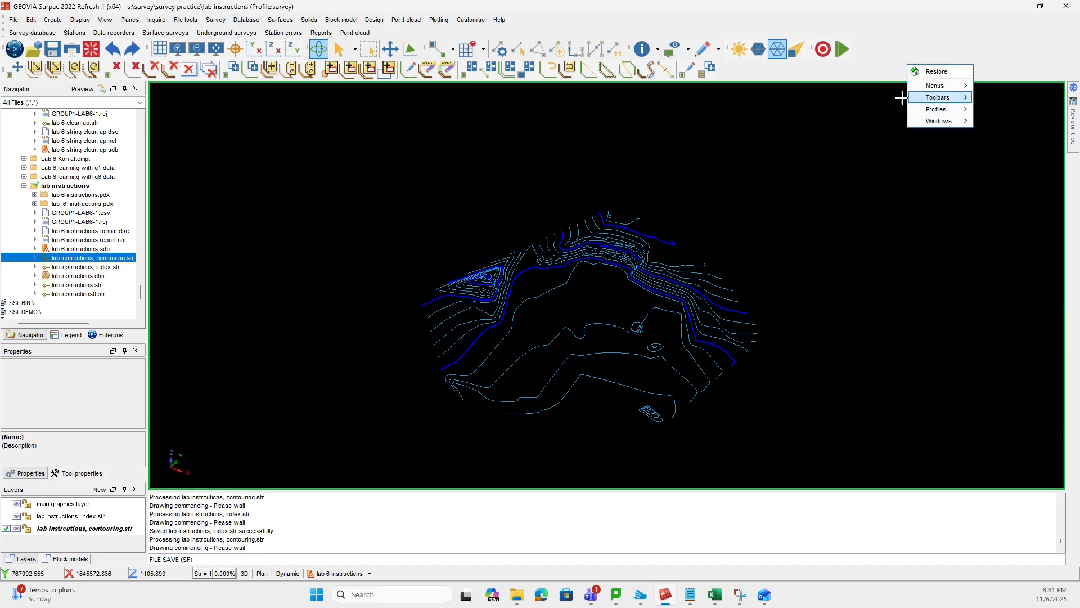
click(1002, 39)
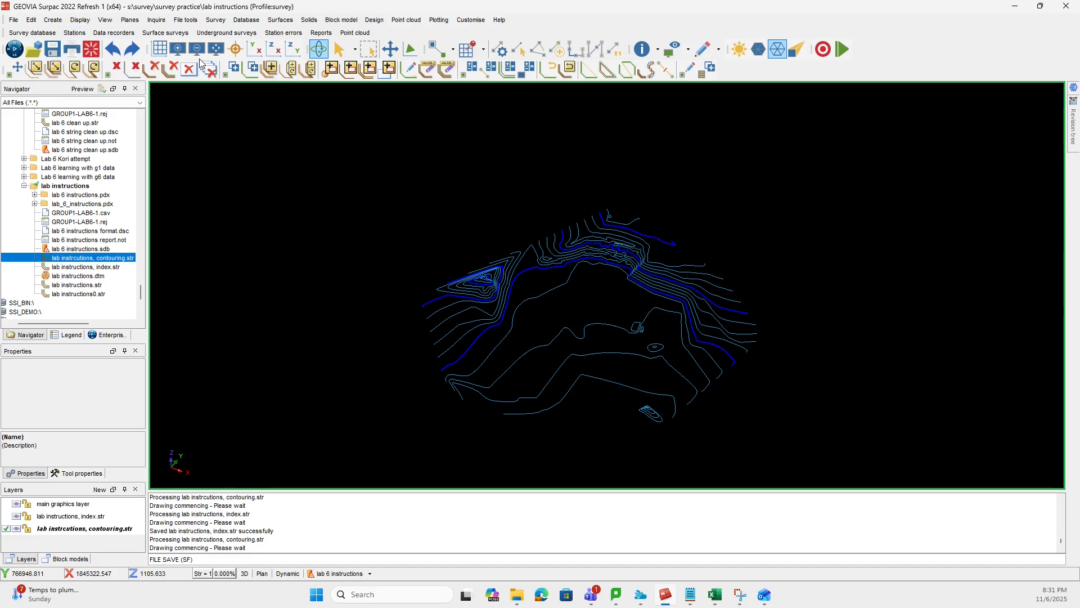